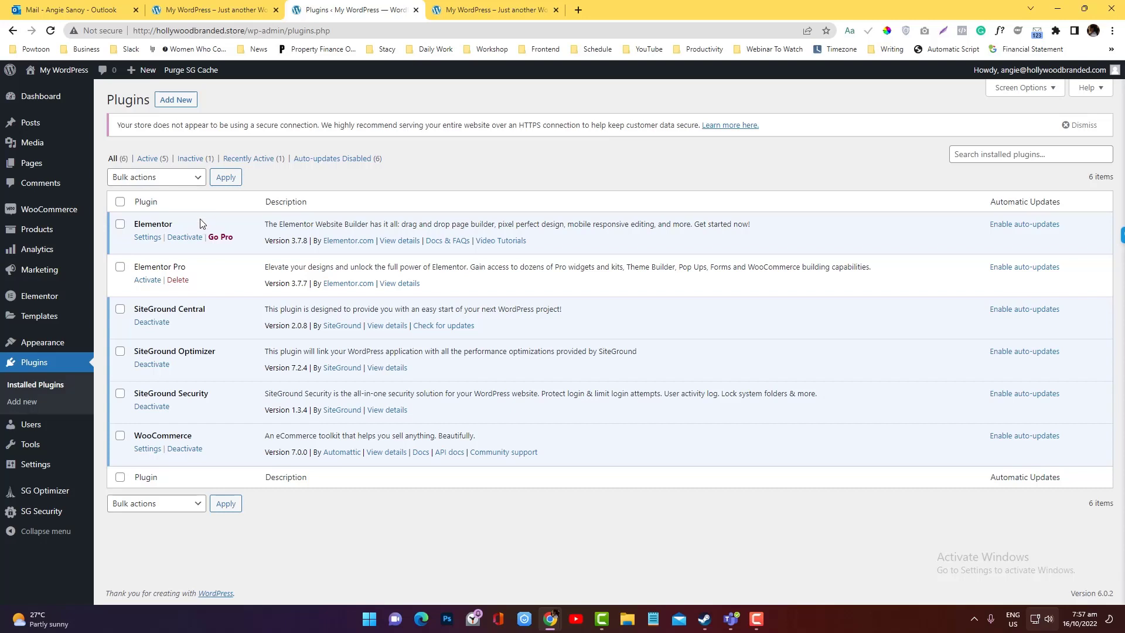
Search the Add Plugins directory for "elementor".
{"action": "left_click", "coordinate": [24, 408]}
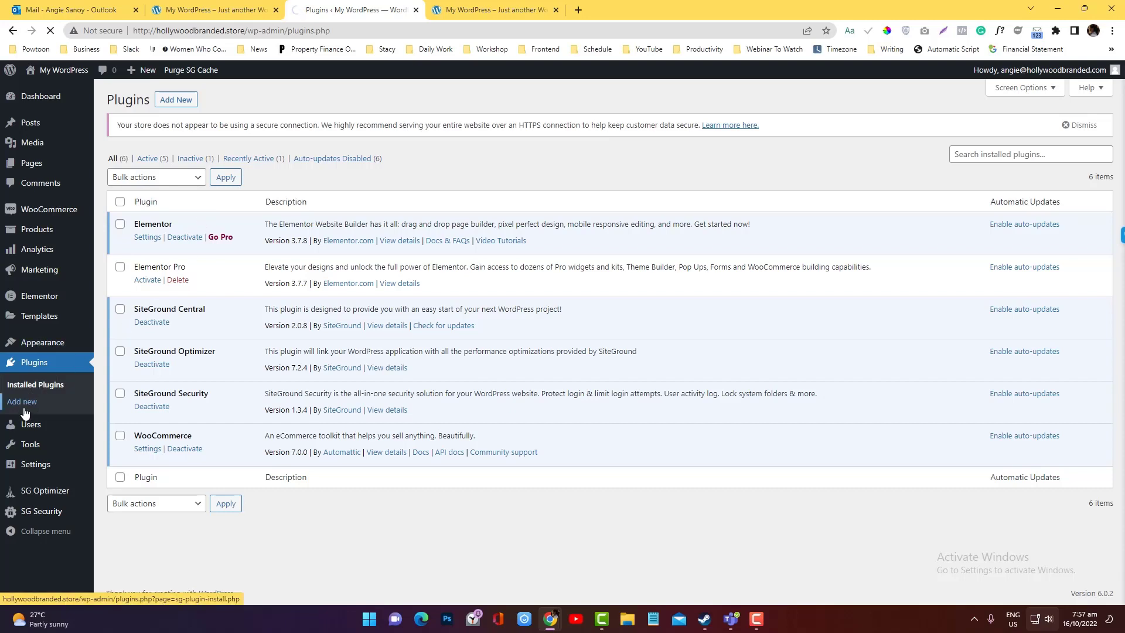
{"action": "type", "text": "e"}
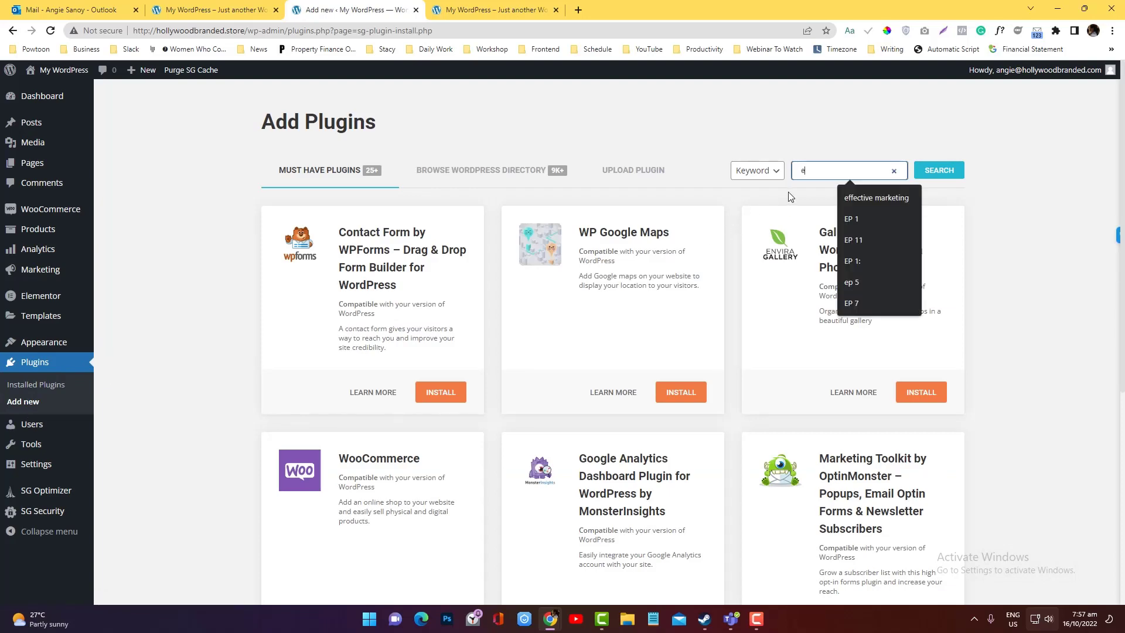
{"action": "type", "text": "lementor"}
{"action": "key", "text": "Return"}
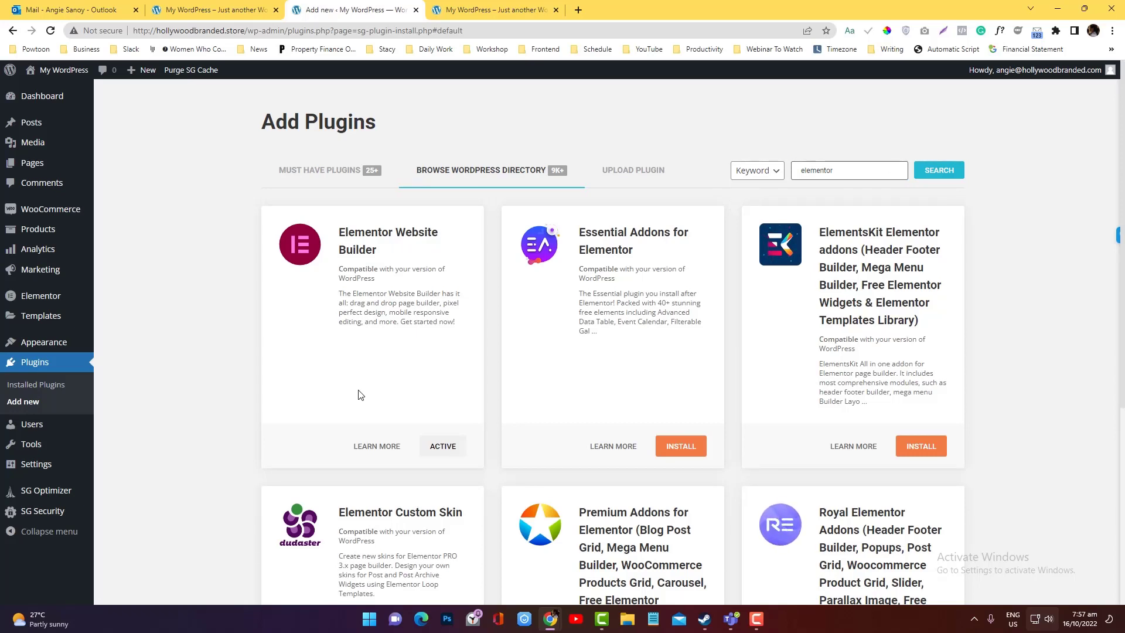
Examine Elementor's general settings, the Editor role's access options in Role Manager, and the Custom Fonts page.
{"action": "mouse_move", "coordinate": [50, 297]}
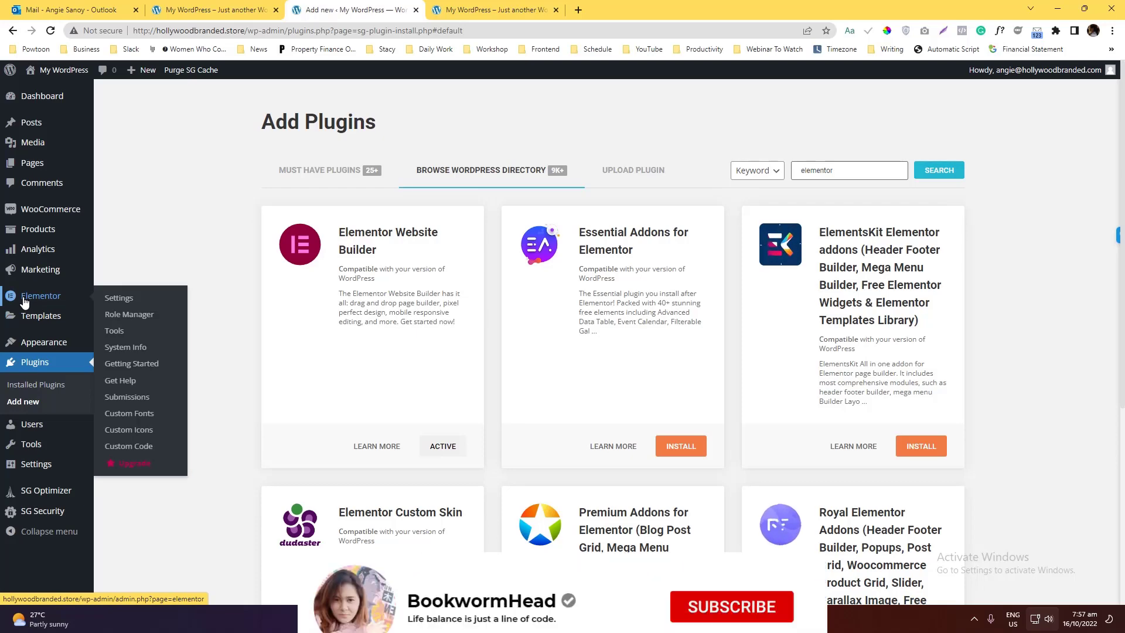
{"action": "left_click", "coordinate": [32, 301]}
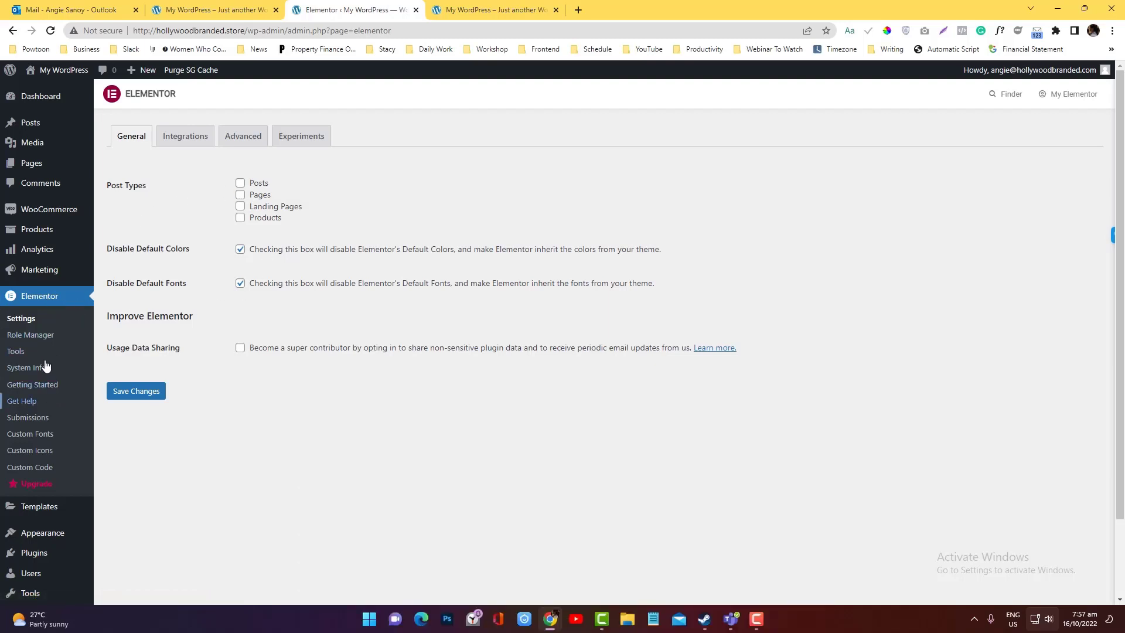
{"action": "left_click", "coordinate": [40, 335]}
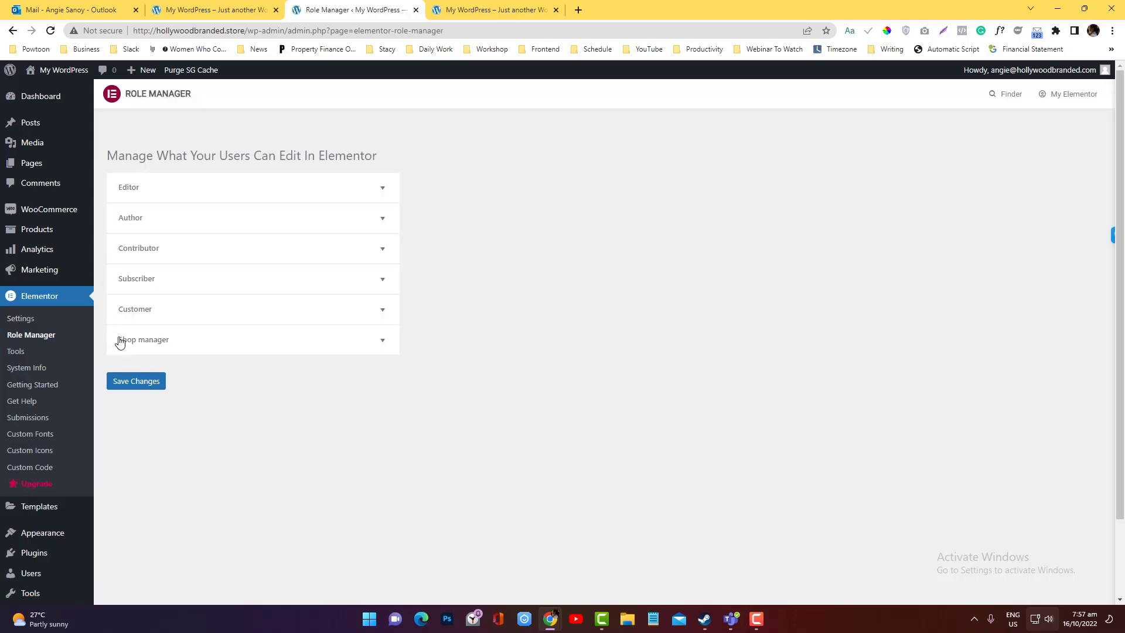
{"action": "left_click", "coordinate": [384, 200]}
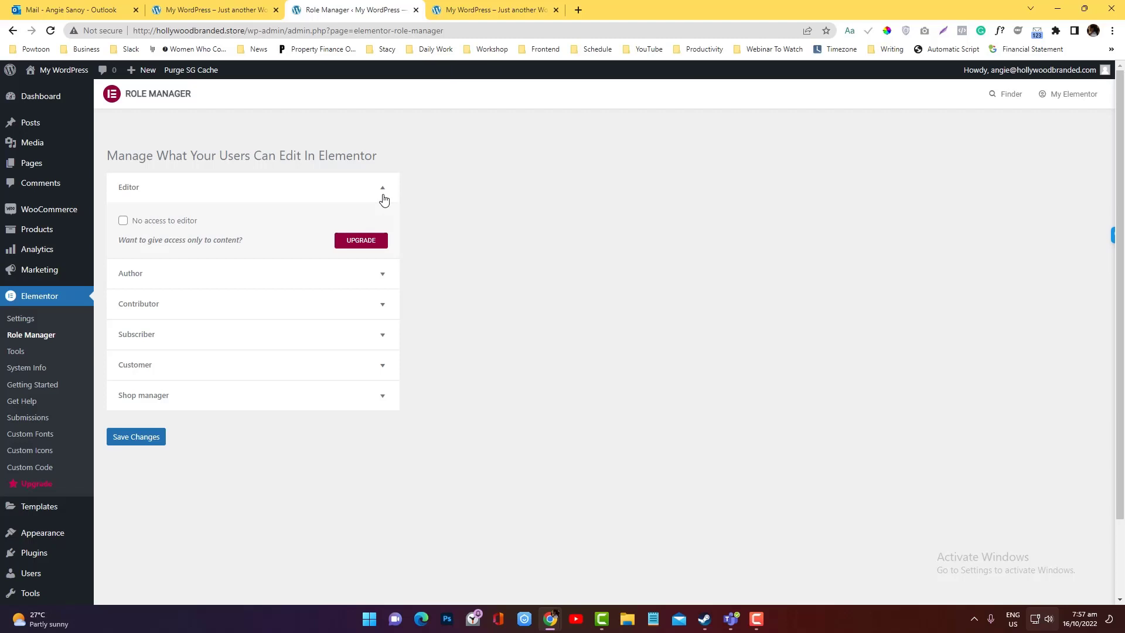
{"action": "left_click", "coordinate": [384, 199]}
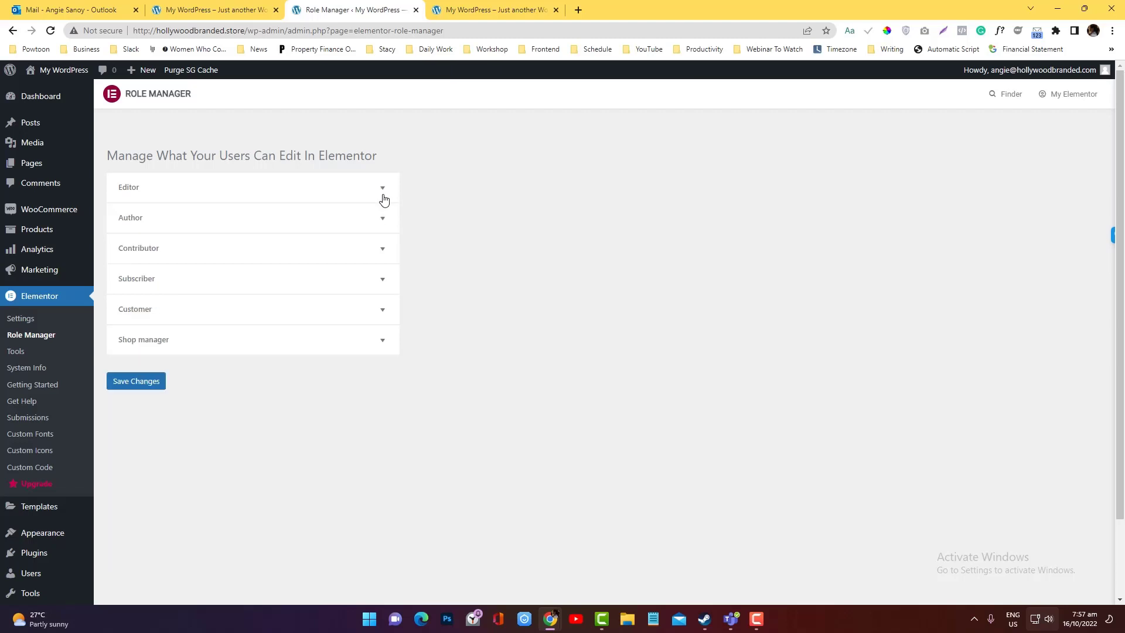
{"action": "left_click", "coordinate": [384, 200]}
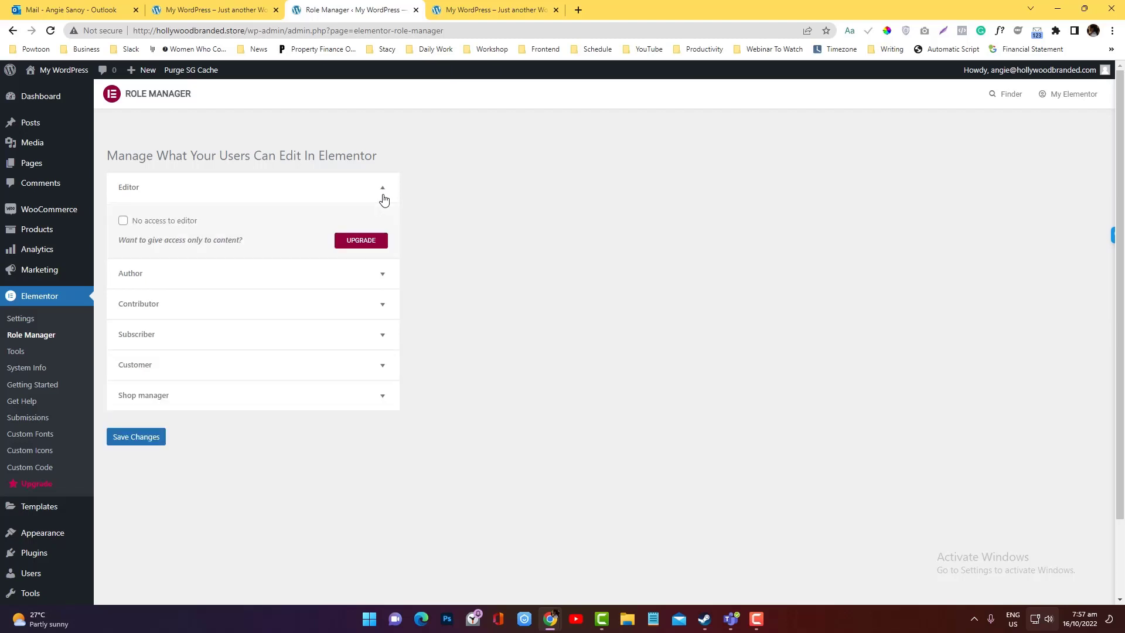
{"action": "left_click", "coordinate": [384, 199]}
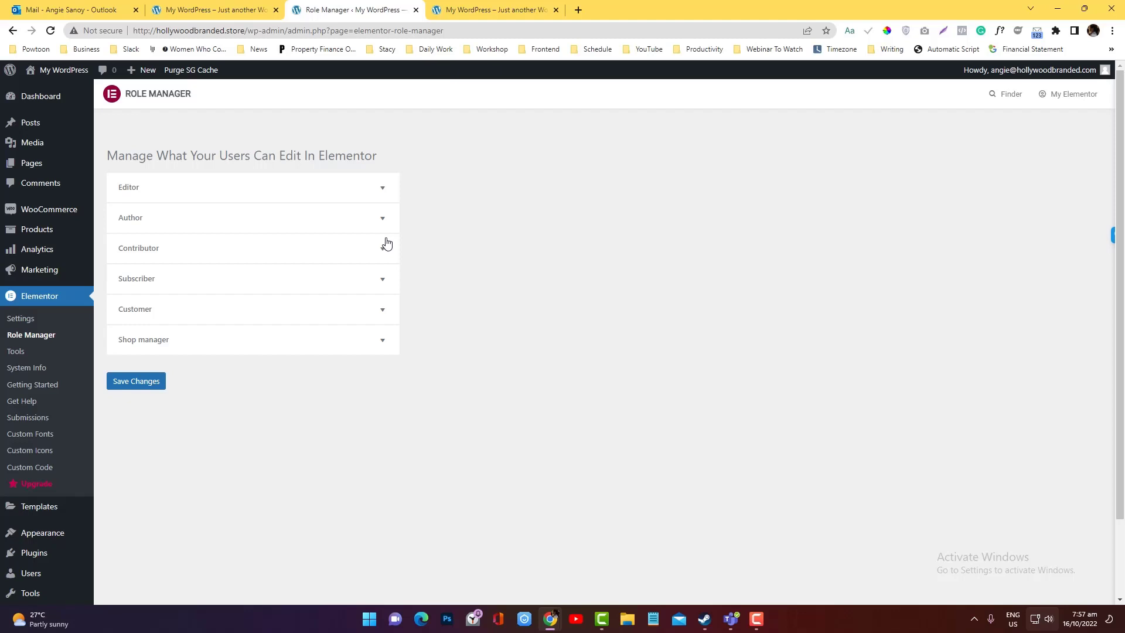
{"action": "left_click", "coordinate": [320, 186]}
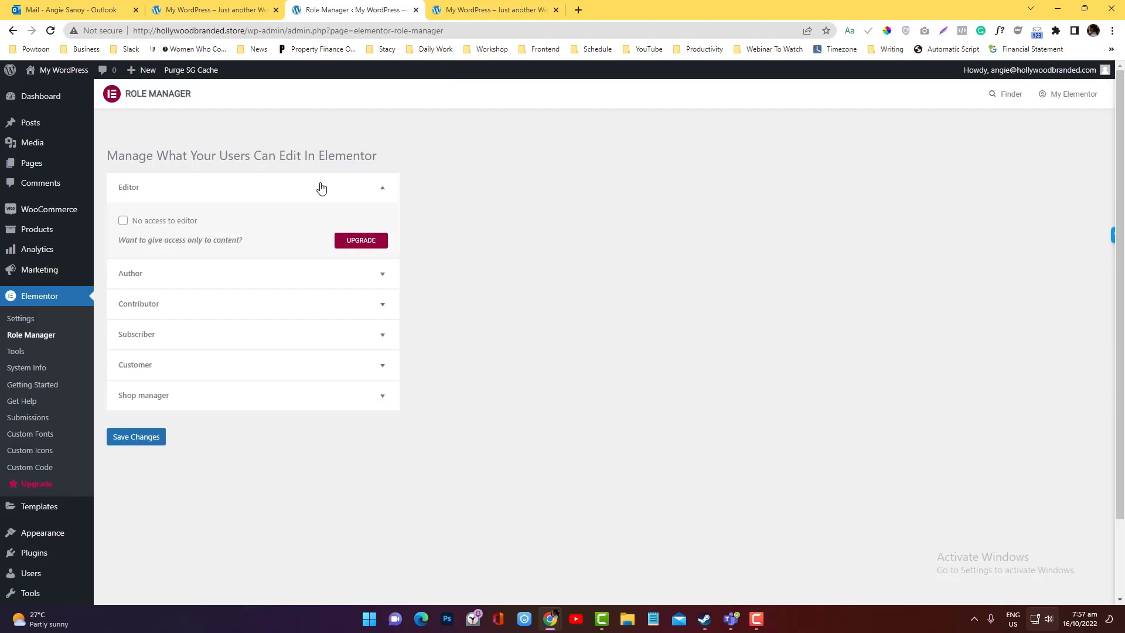
{"action": "left_click", "coordinate": [321, 187]}
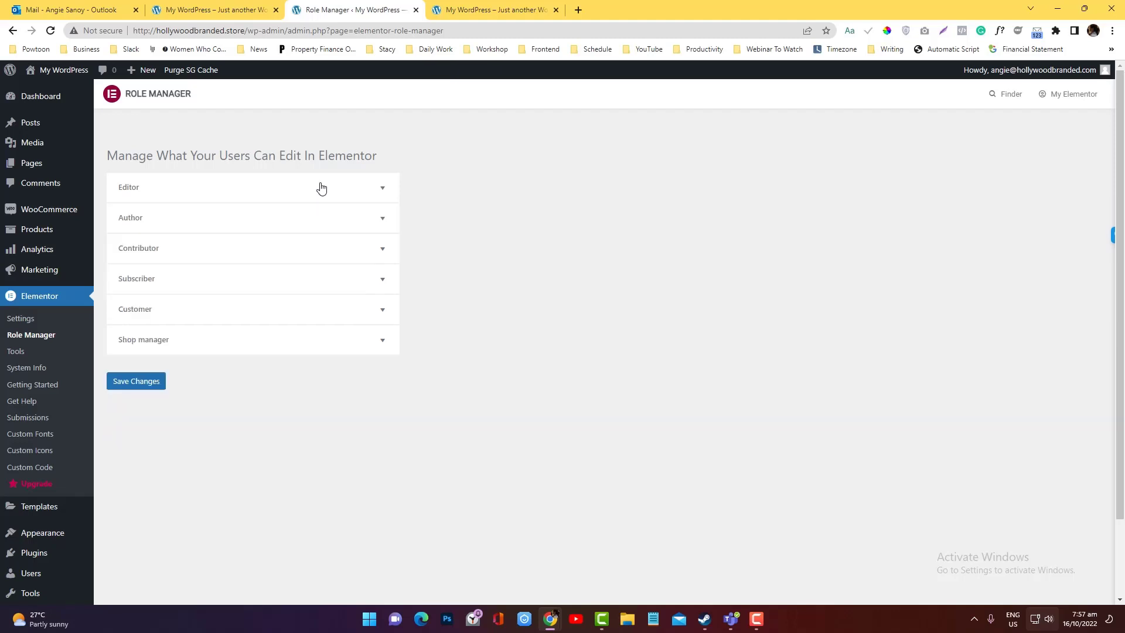
{"action": "left_click", "coordinate": [32, 451]}
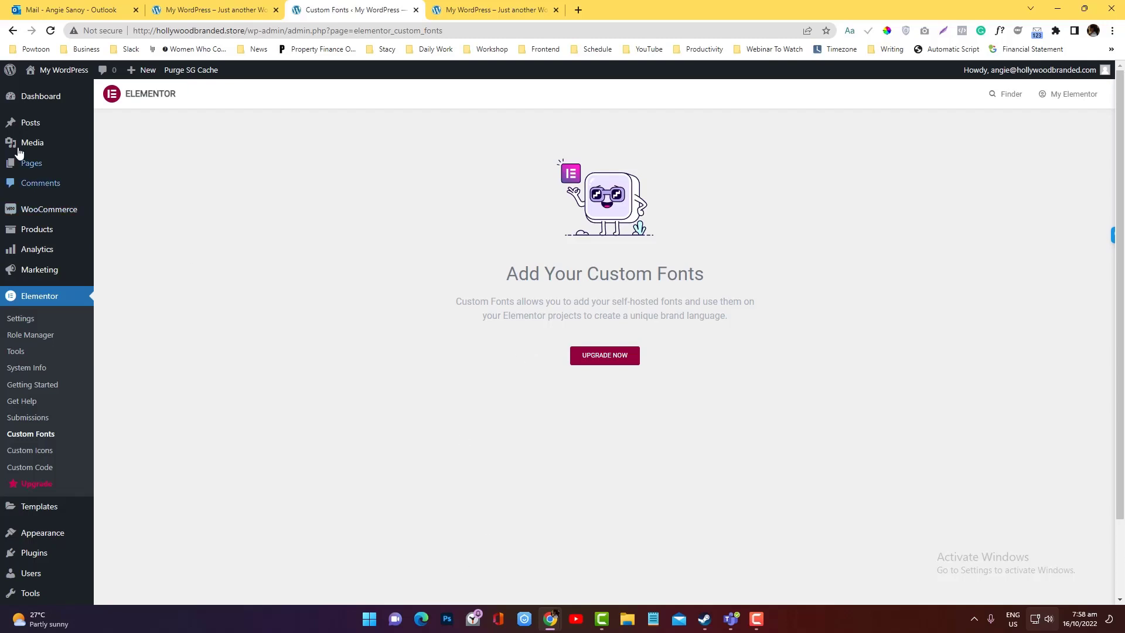
Create a new WordPress page titled "Test Page" and save it as a draft.
{"action": "left_click", "coordinate": [155, 172]}
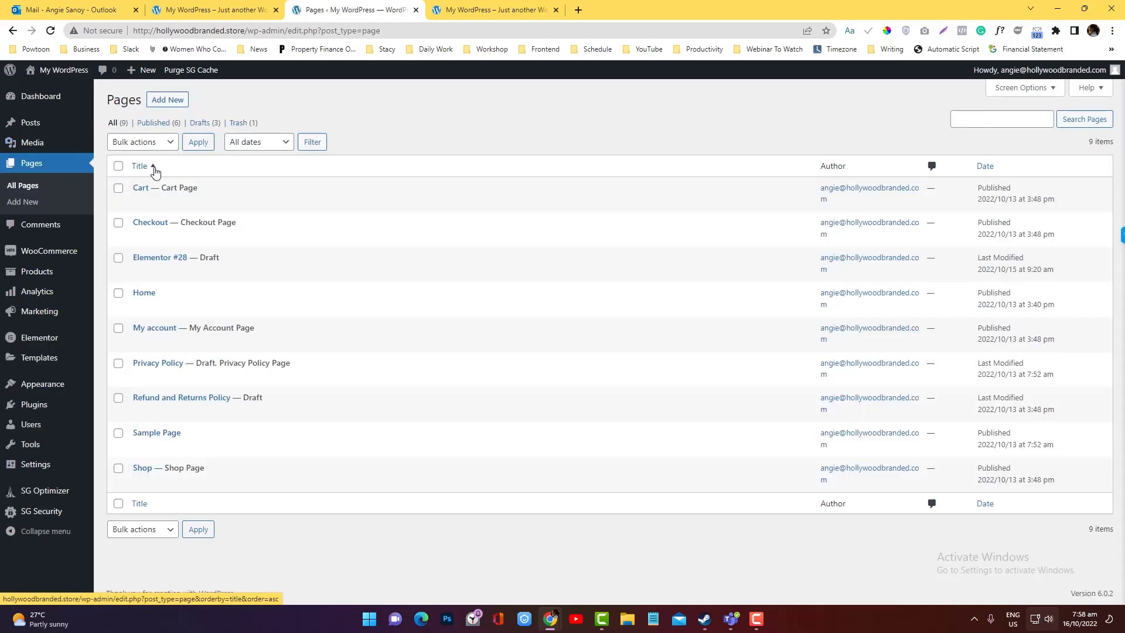
{"action": "left_click", "coordinate": [41, 209]}
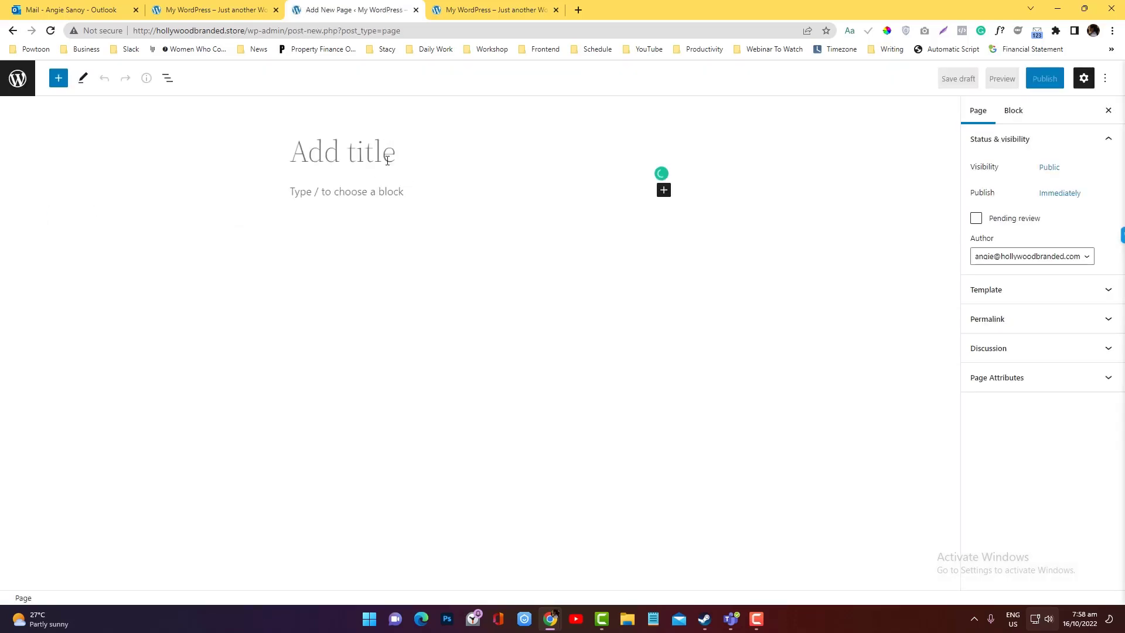
{"action": "type", "text": "Test "}
{"action": "type", "text": "Pa"}
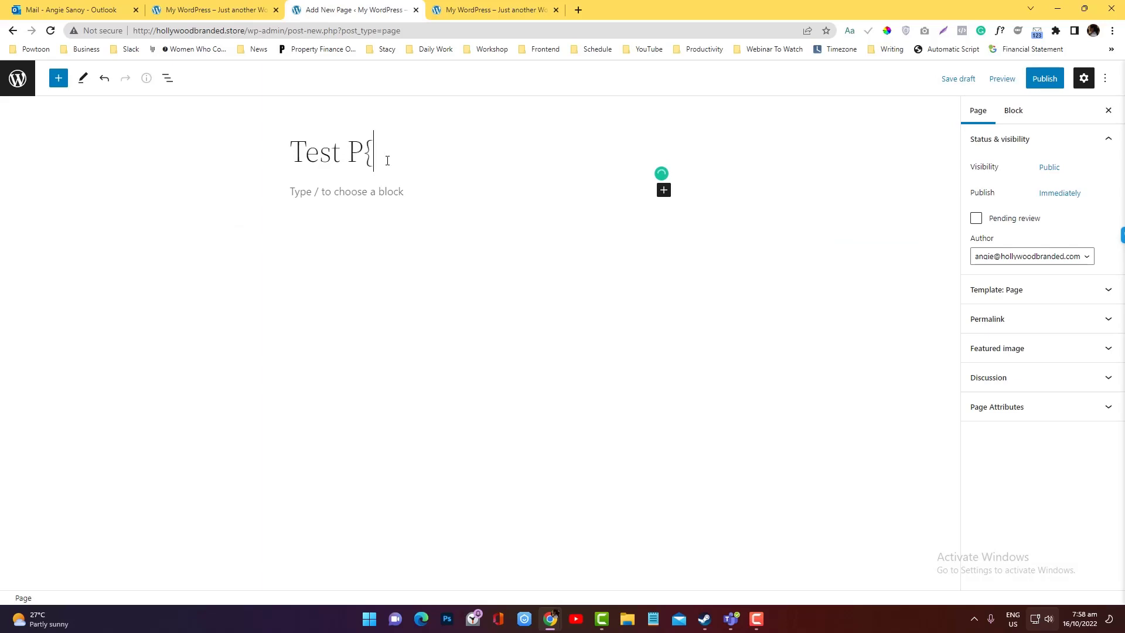
{"action": "key", "text": "BackSpace"}
{"action": "type", "text": "age"}
{"action": "left_click", "coordinate": [955, 79]}
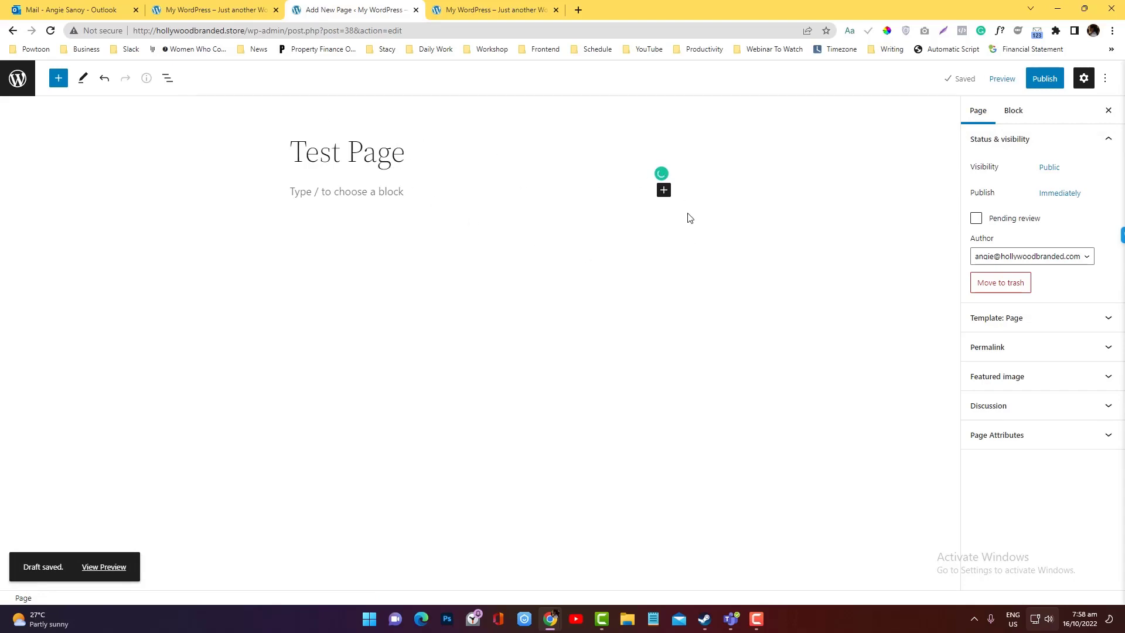
{"action": "left_click", "coordinate": [1002, 79]}
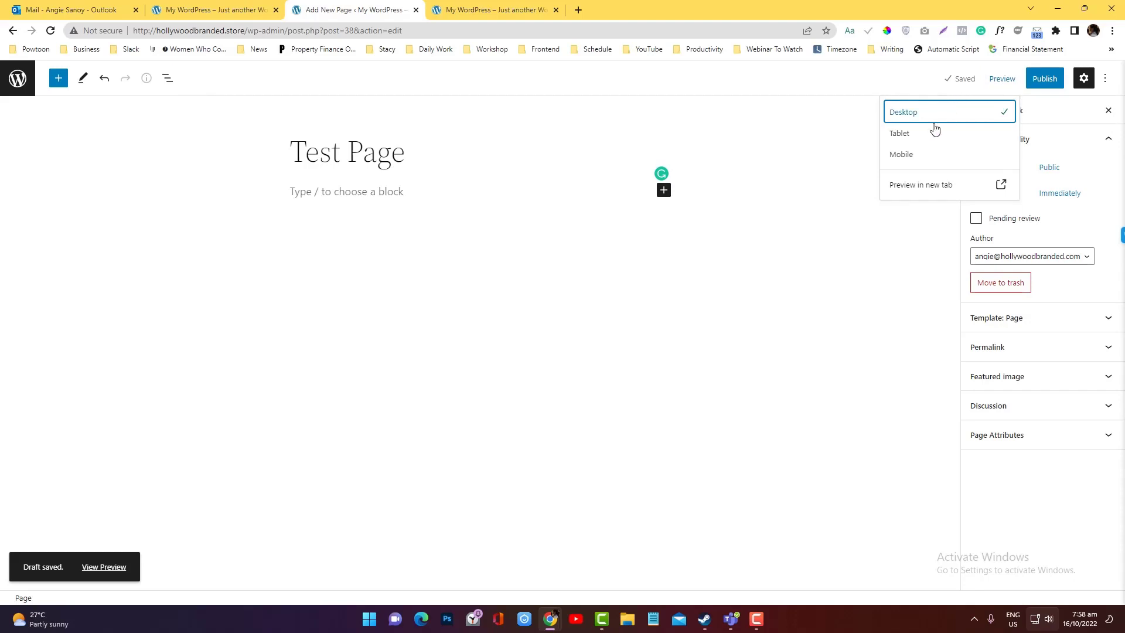
{"action": "left_click", "coordinate": [1072, 144]}
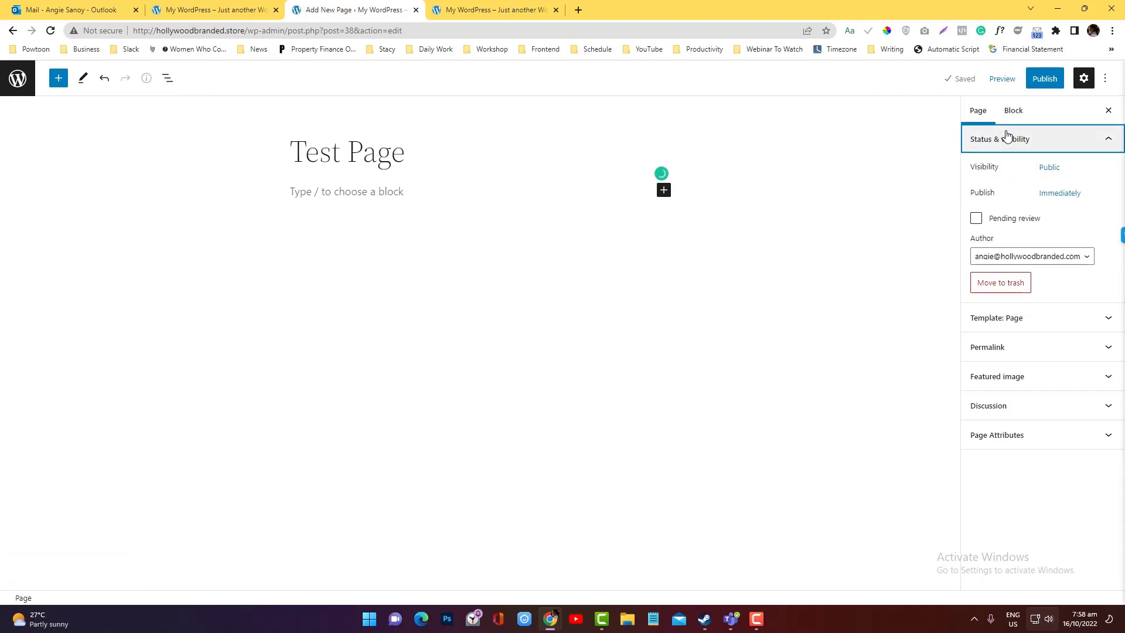
Open the site's dashboard at hollywoodbranded.store/wp-admin in a separate browser tab from the Test Page editor.
{"action": "left_click", "coordinate": [186, 12]}
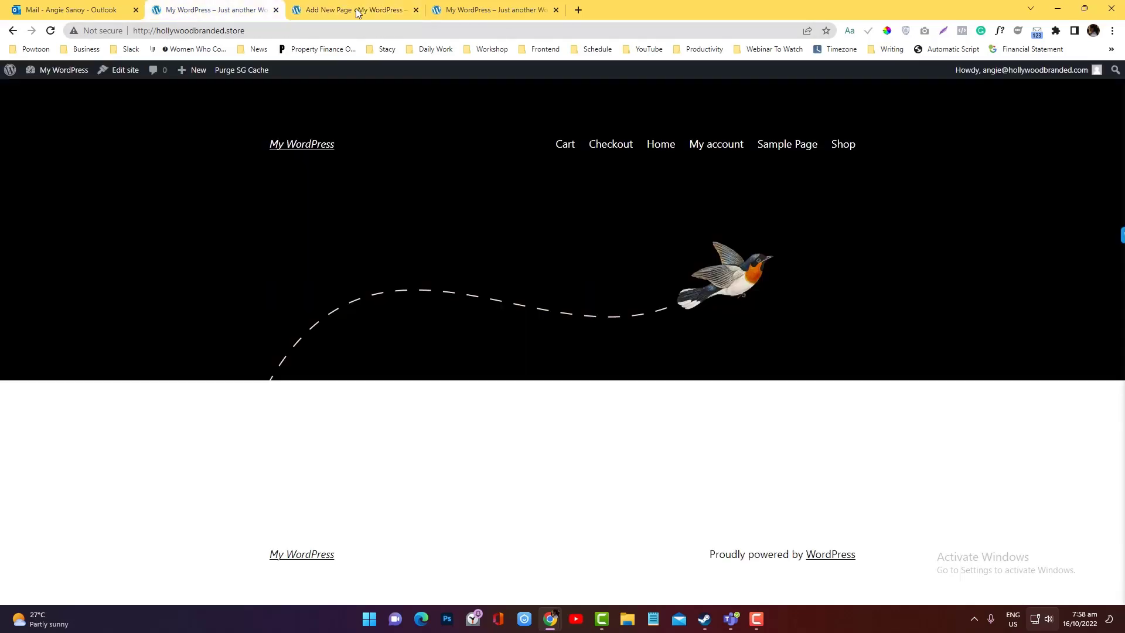
{"action": "left_click_drag", "start_coordinate": [485, 13], "coordinate": [359, 14]}
{"action": "left_click", "coordinate": [437, 12]}
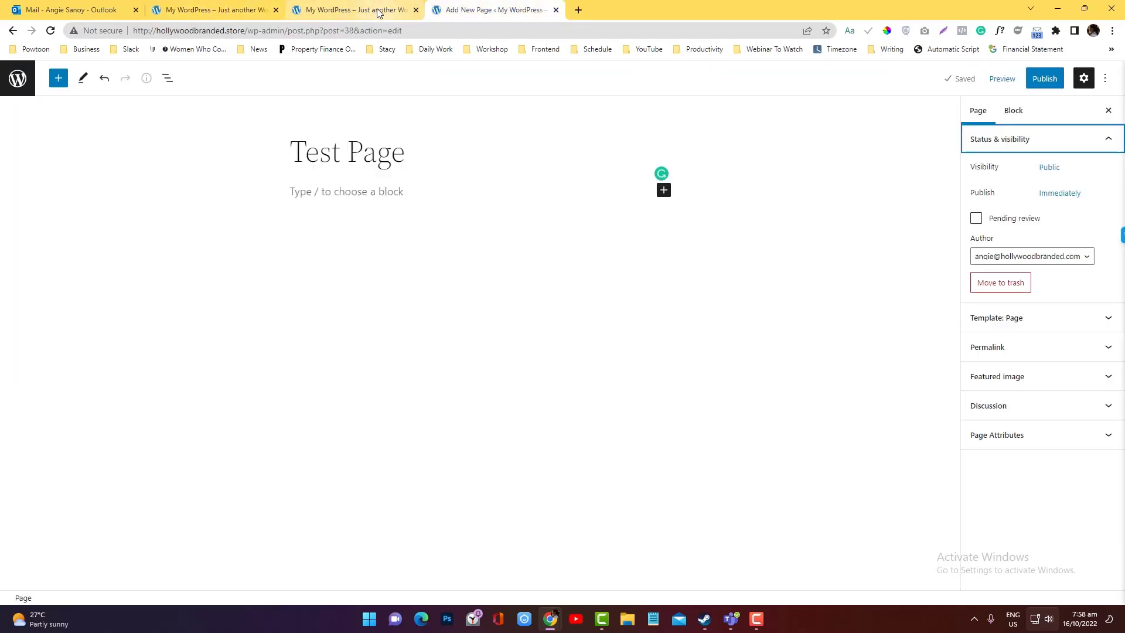
{"action": "left_click", "coordinate": [378, 13]}
{"action": "left_click", "coordinate": [279, 25]}
{"action": "type", "text": "/wp-admin"}
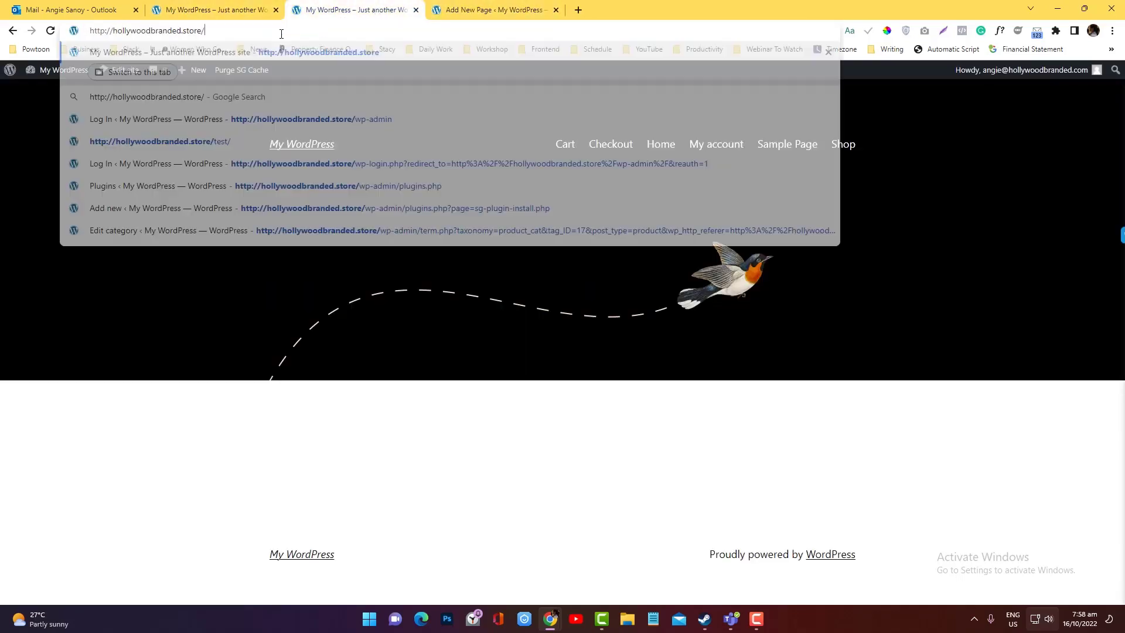
{"action": "key", "text": "Return"}
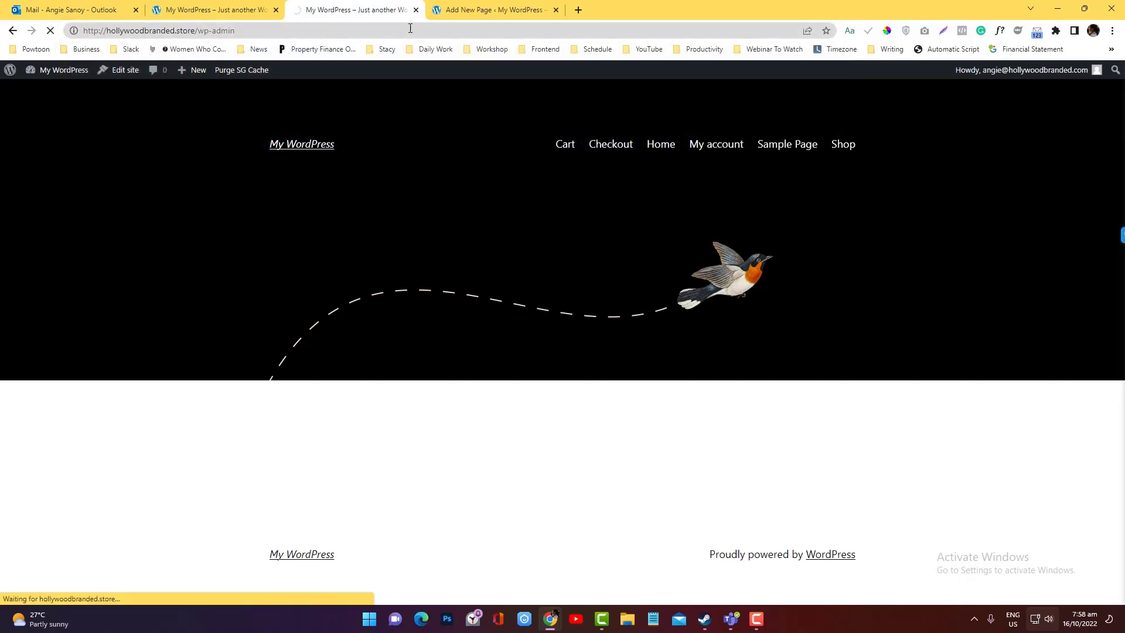
{"action": "left_click", "coordinate": [434, 13]}
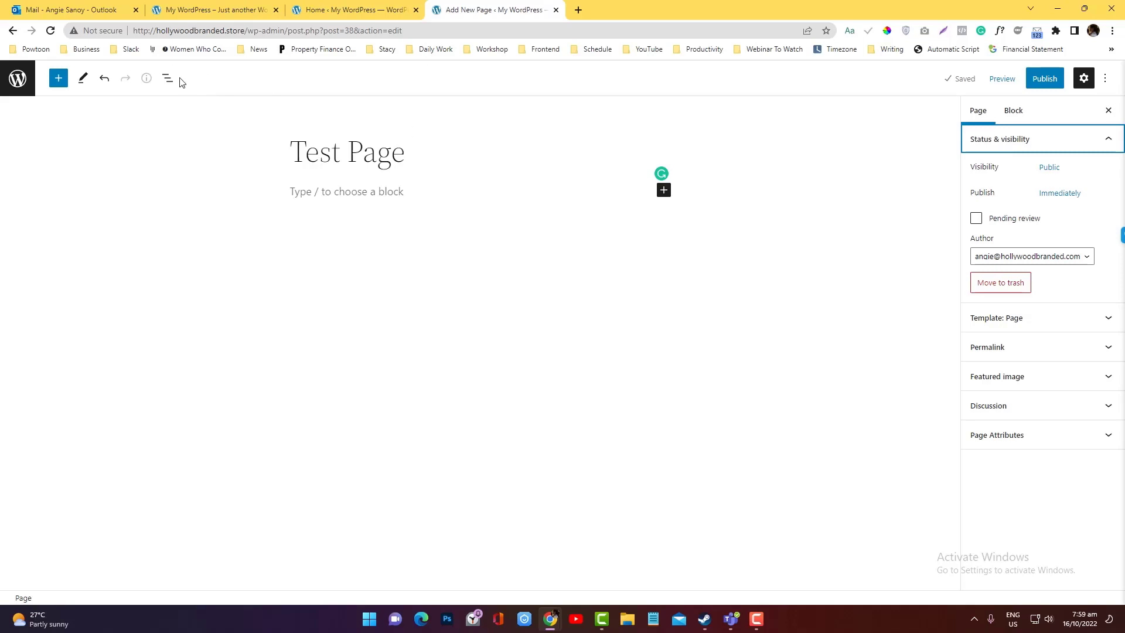
{"action": "left_click", "coordinate": [355, 10]}
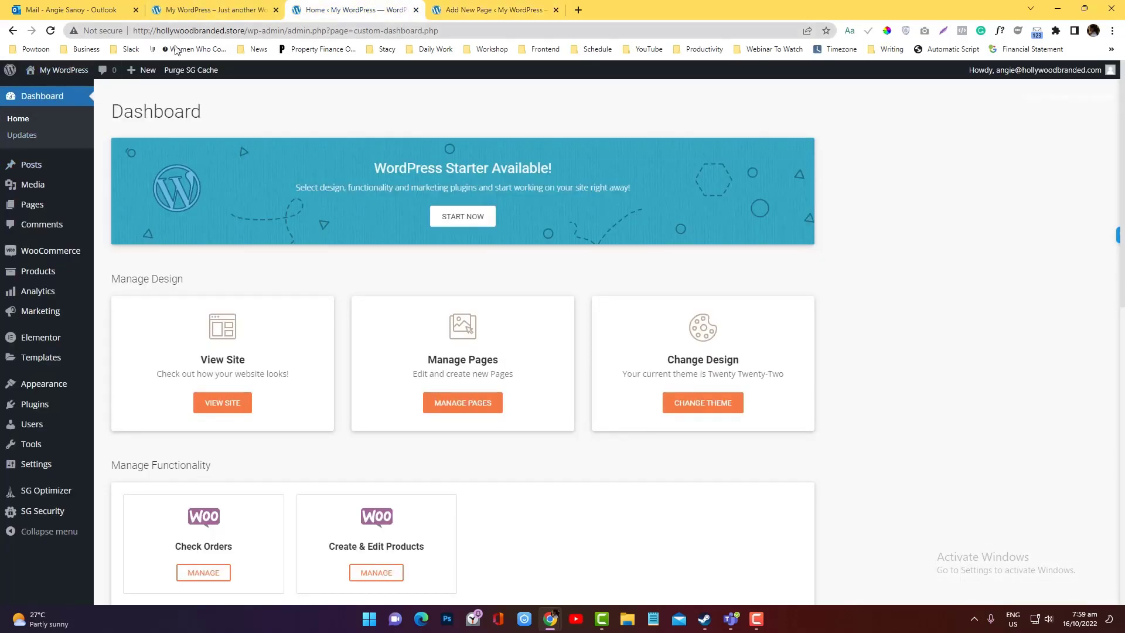
Enable Posts, Pages, Landing Pages and Products as post types in Elementor's general settings and save the changes.
{"action": "left_click", "coordinate": [51, 340]}
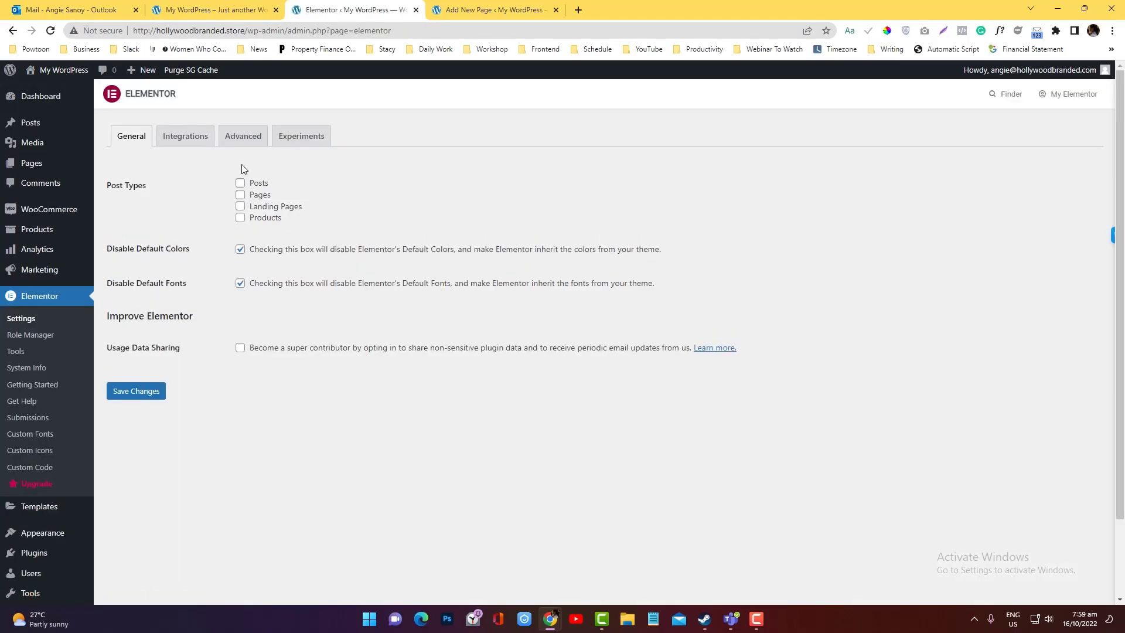
{"action": "left_click", "coordinate": [239, 197]}
{"action": "left_click", "coordinate": [469, 10]}
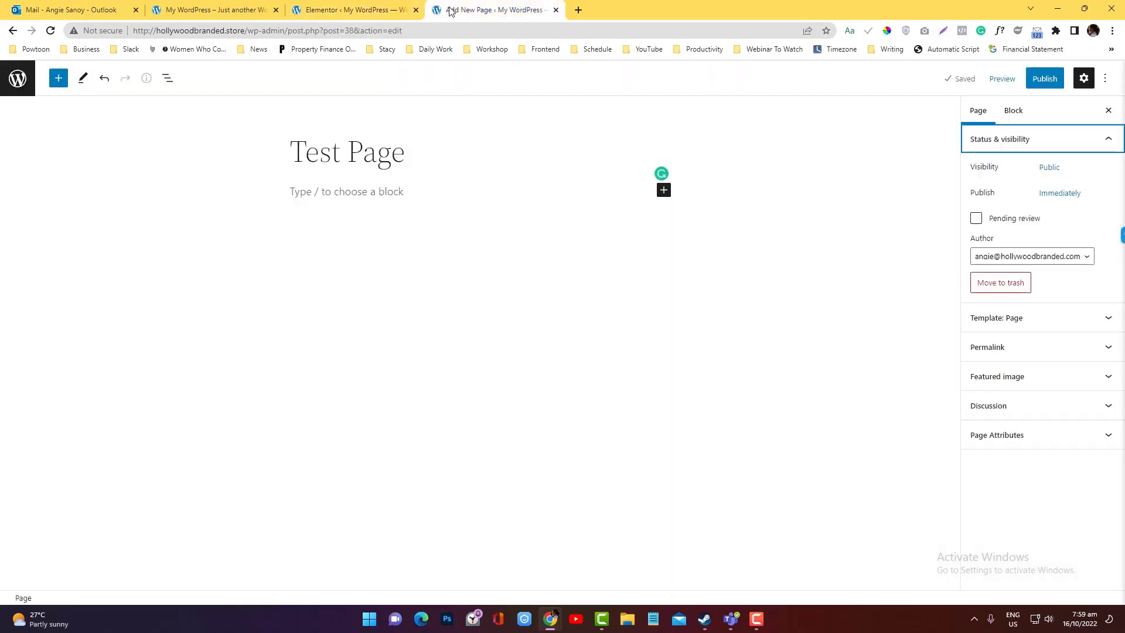
{"action": "left_click", "coordinate": [386, 12]}
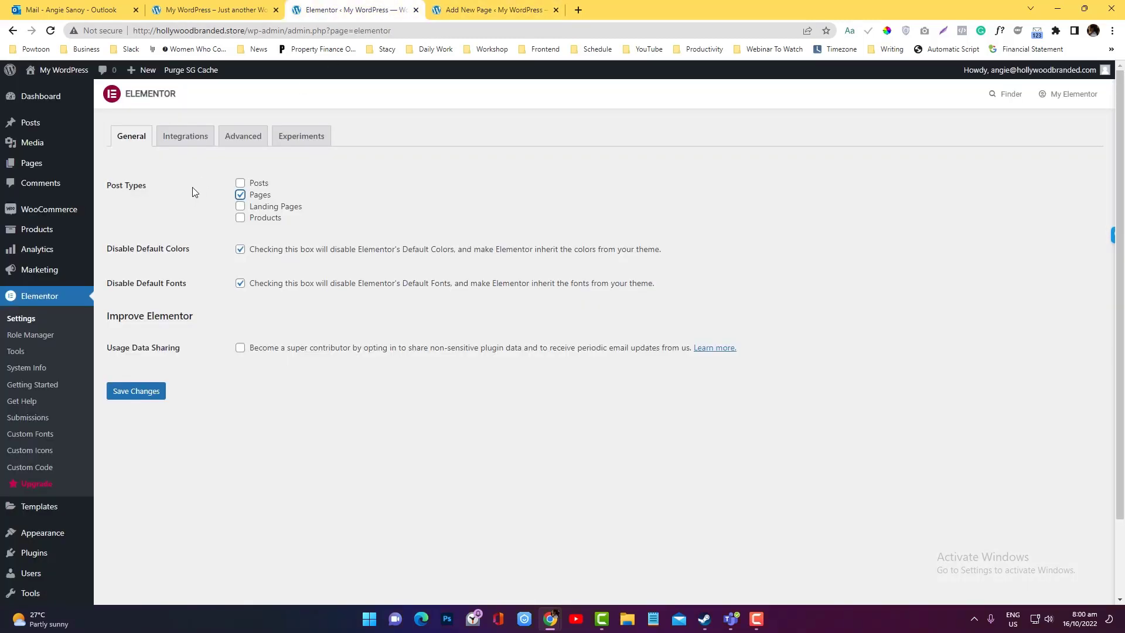
{"action": "left_click", "coordinate": [240, 182]}
{"action": "left_click", "coordinate": [241, 207]}
{"action": "left_click", "coordinate": [240, 218]}
{"action": "left_click", "coordinate": [505, 10]}
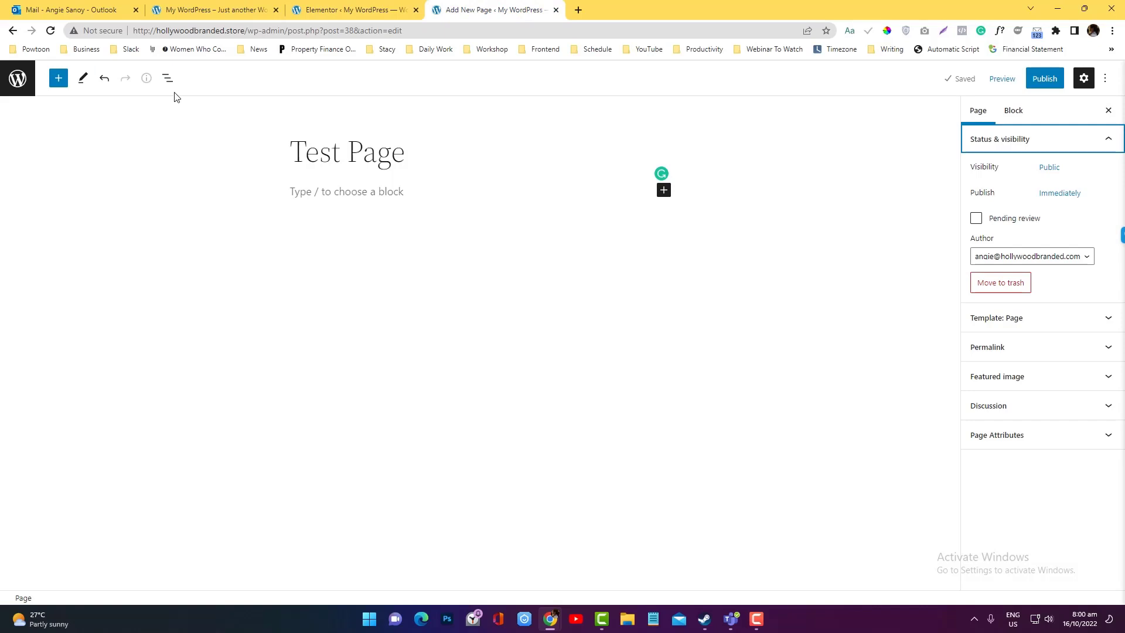
{"action": "left_click", "coordinate": [312, 11]}
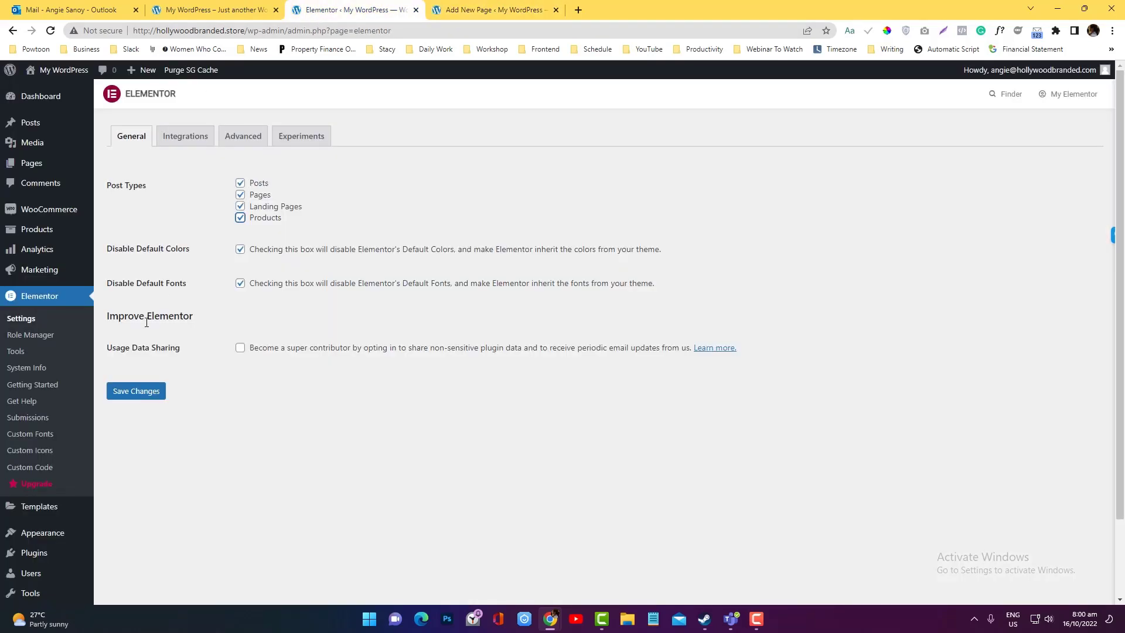
{"action": "left_click", "coordinate": [132, 392]}
Return to the Test Page draft and open it for editing with Elementor.
{"action": "left_click", "coordinate": [545, 9]}
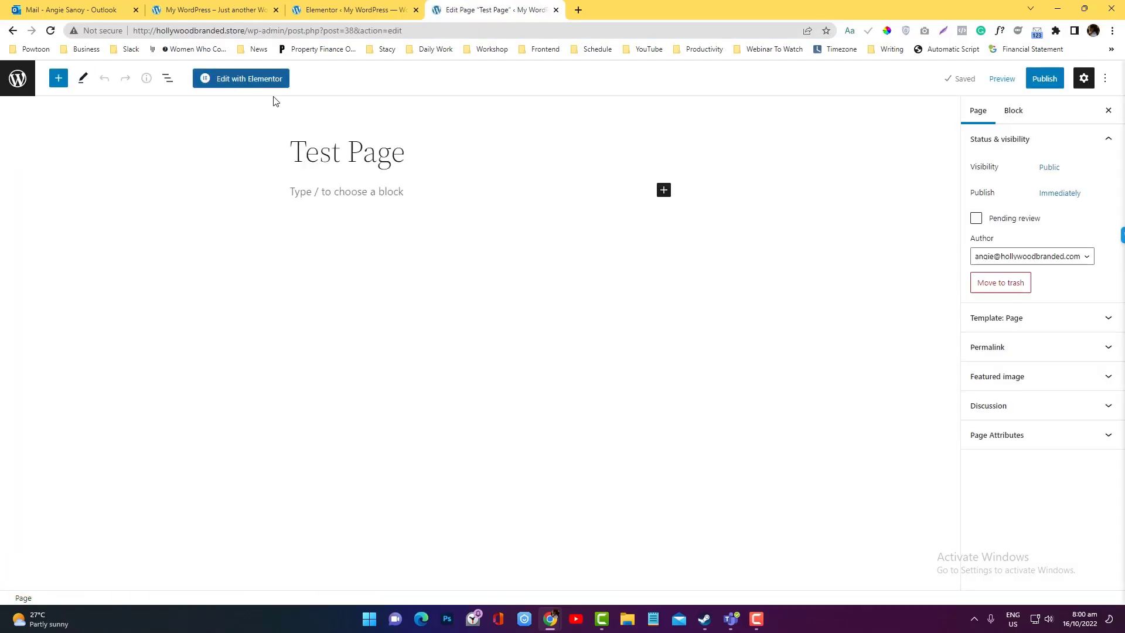
{"action": "left_click", "coordinate": [258, 83]}
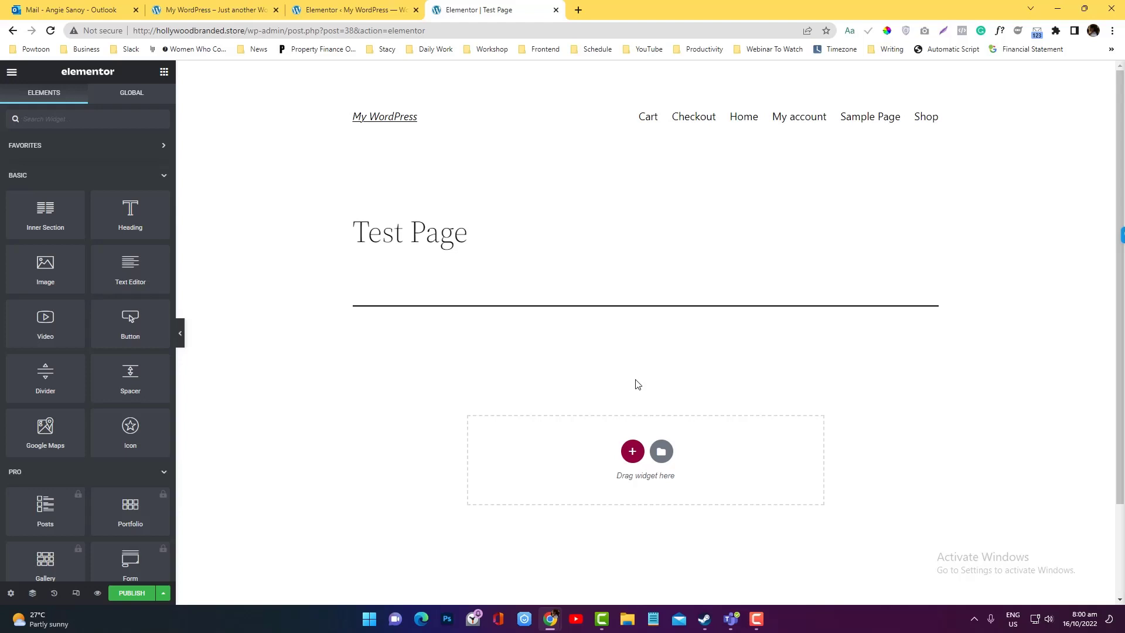
Add a section with two equal columns to Test Page and turn on Stretch Section for it.
{"action": "left_click", "coordinate": [633, 451]}
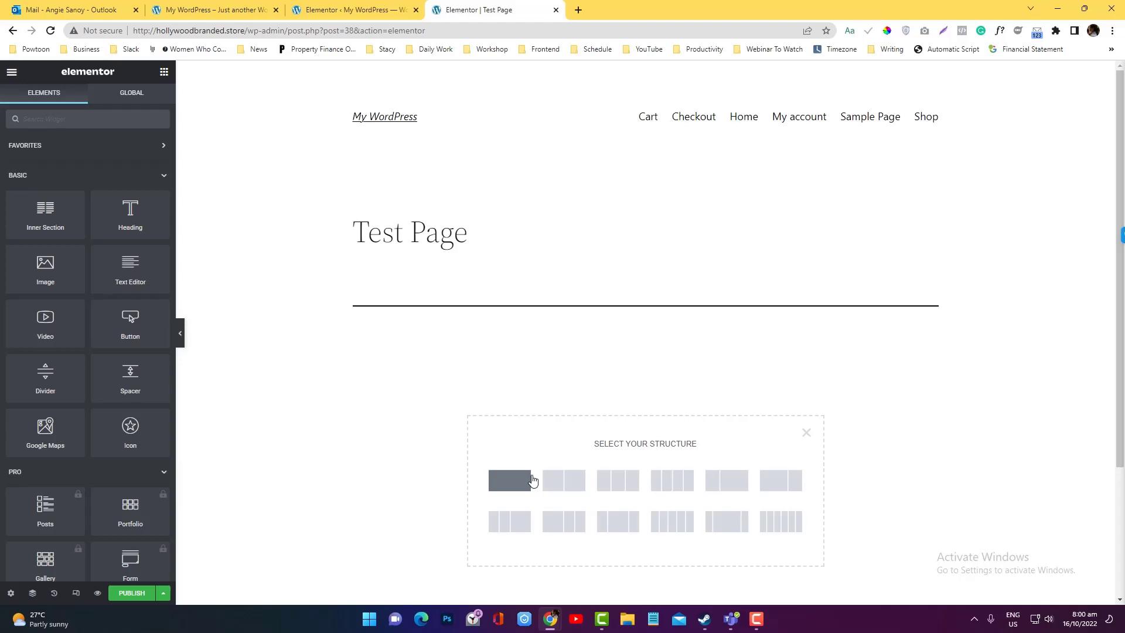
{"action": "left_click", "coordinate": [572, 480]}
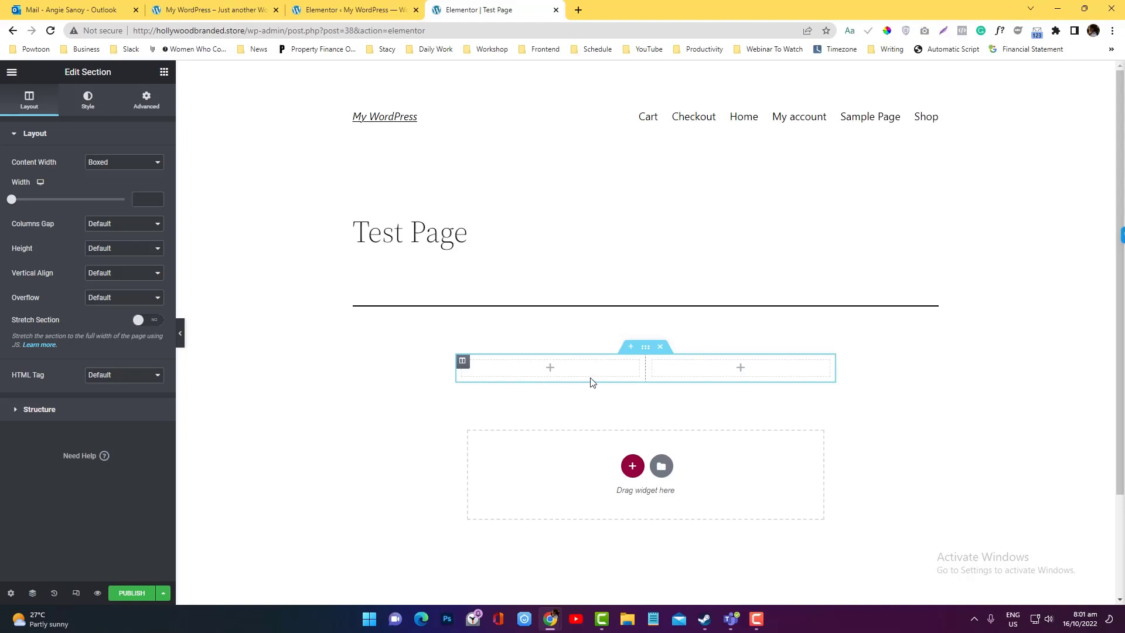
{"action": "left_click", "coordinate": [149, 321]}
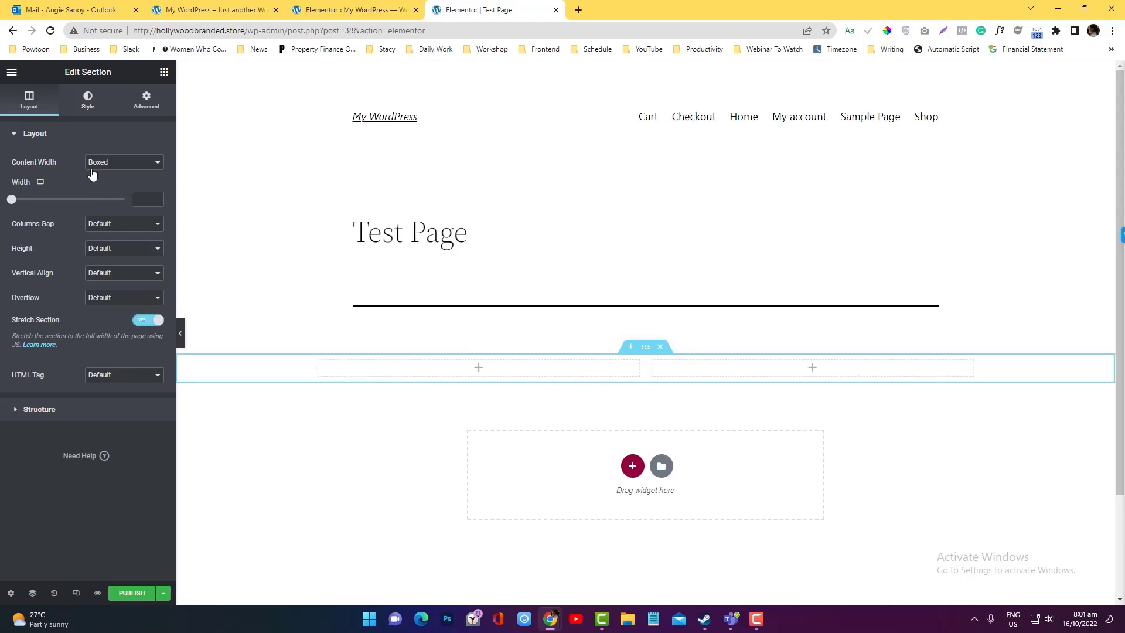
Set the content width of the two-column section to Full Width.
{"action": "left_click", "coordinate": [113, 164]}
{"action": "left_click", "coordinate": [128, 181]}
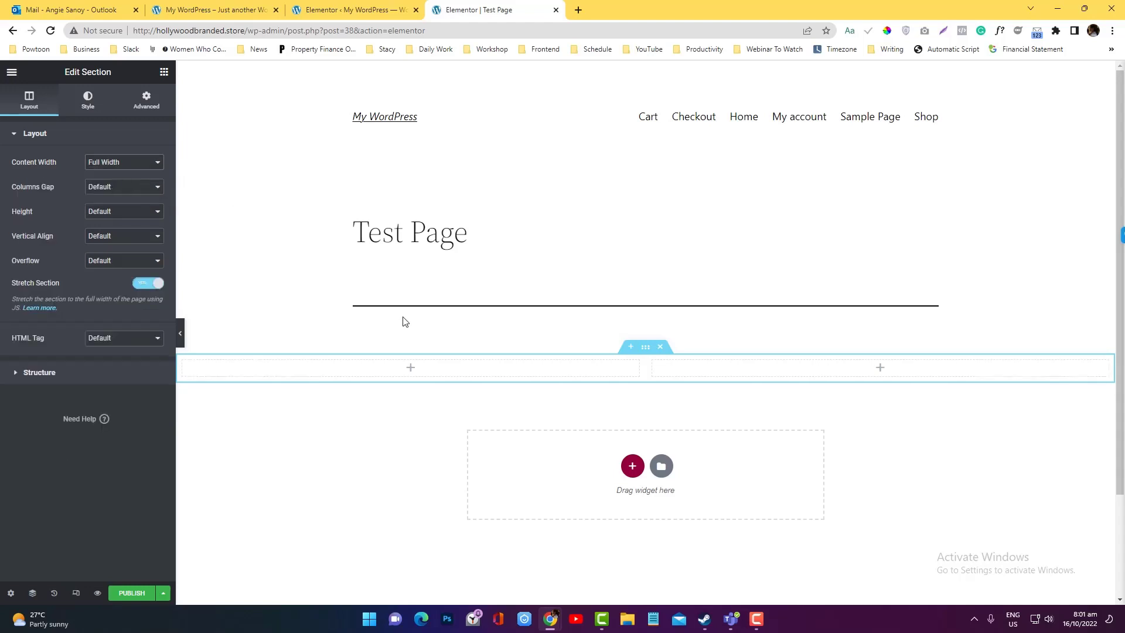
{"action": "left_click", "coordinate": [108, 191]}
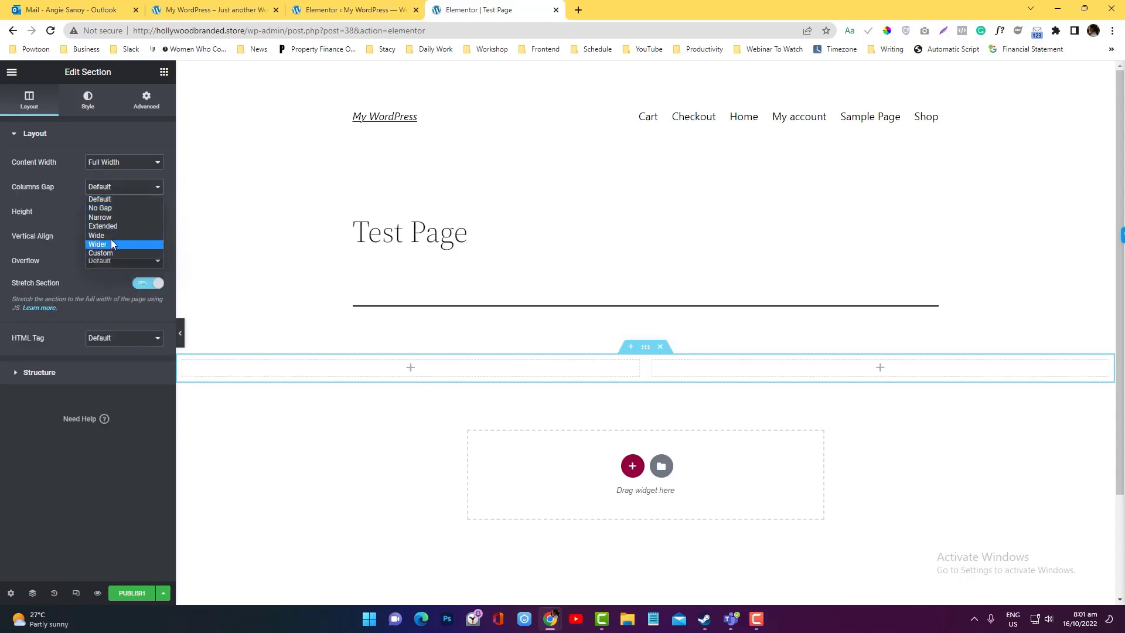
{"action": "left_click", "coordinate": [267, 381]}
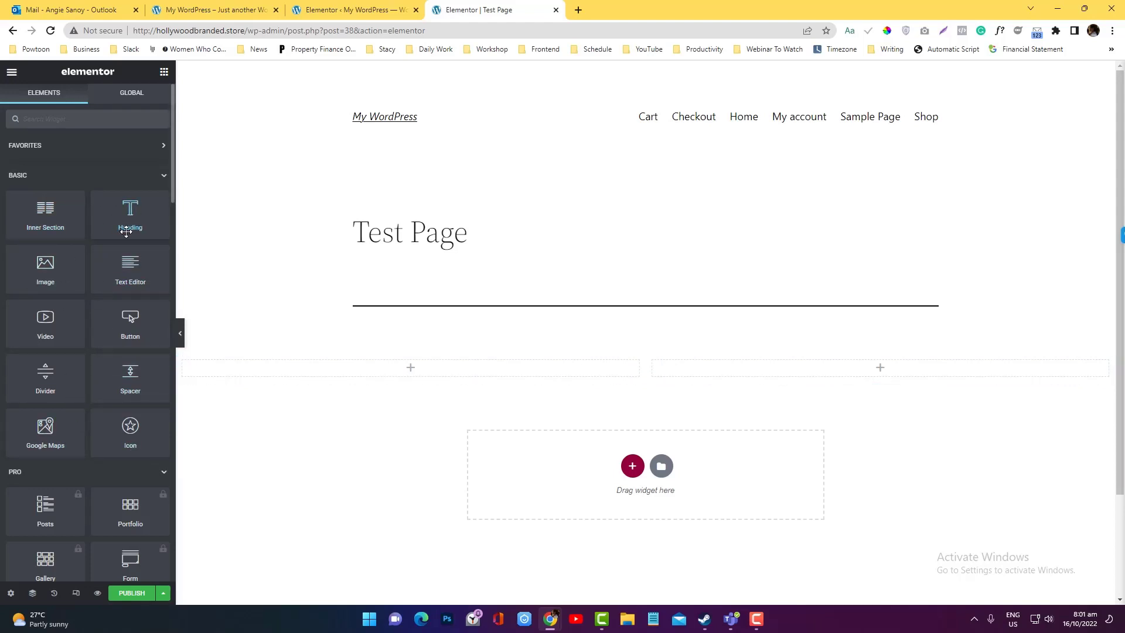
Add an Image widget to the section's left column and a Heading widget to its right column.
{"action": "left_click_drag", "start_coordinate": [45, 271], "coordinate": [432, 372]}
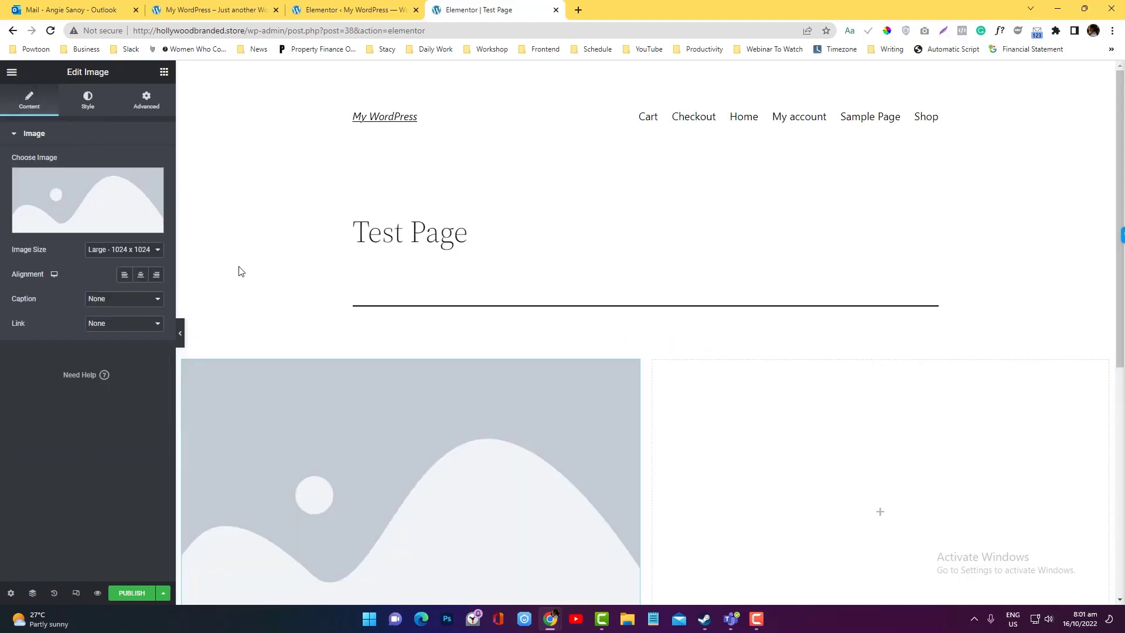
{"action": "left_click", "coordinate": [776, 424]}
{"action": "left_click_drag", "start_coordinate": [121, 230], "coordinate": [778, 394]}
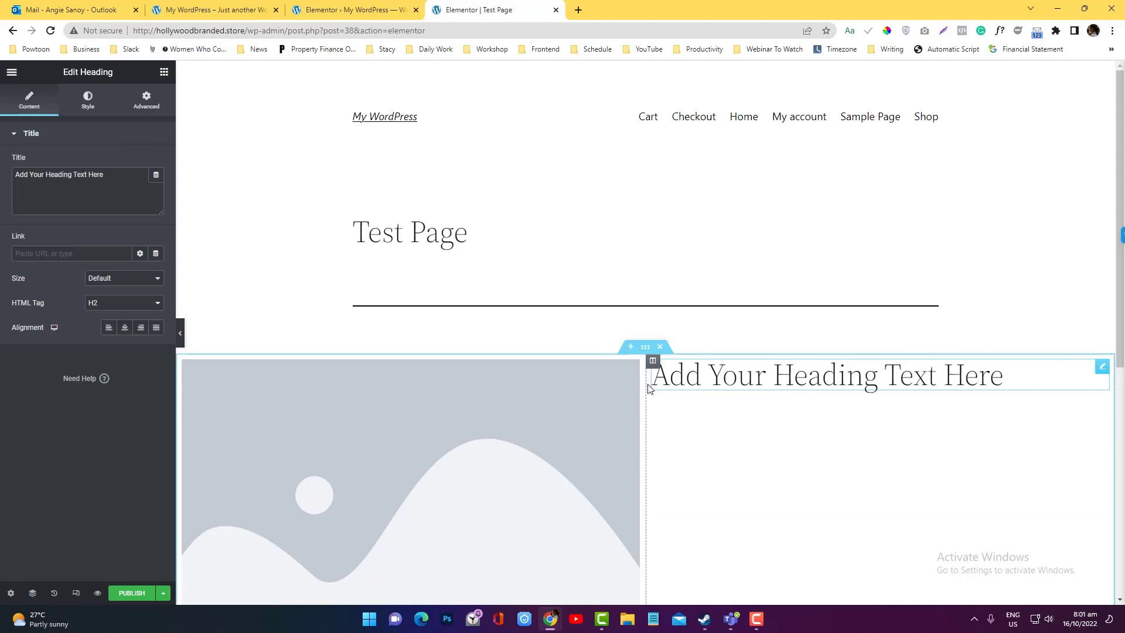
Try the Extended columns gap on the section, and set it to Wide.
{"action": "left_click", "coordinate": [645, 349]}
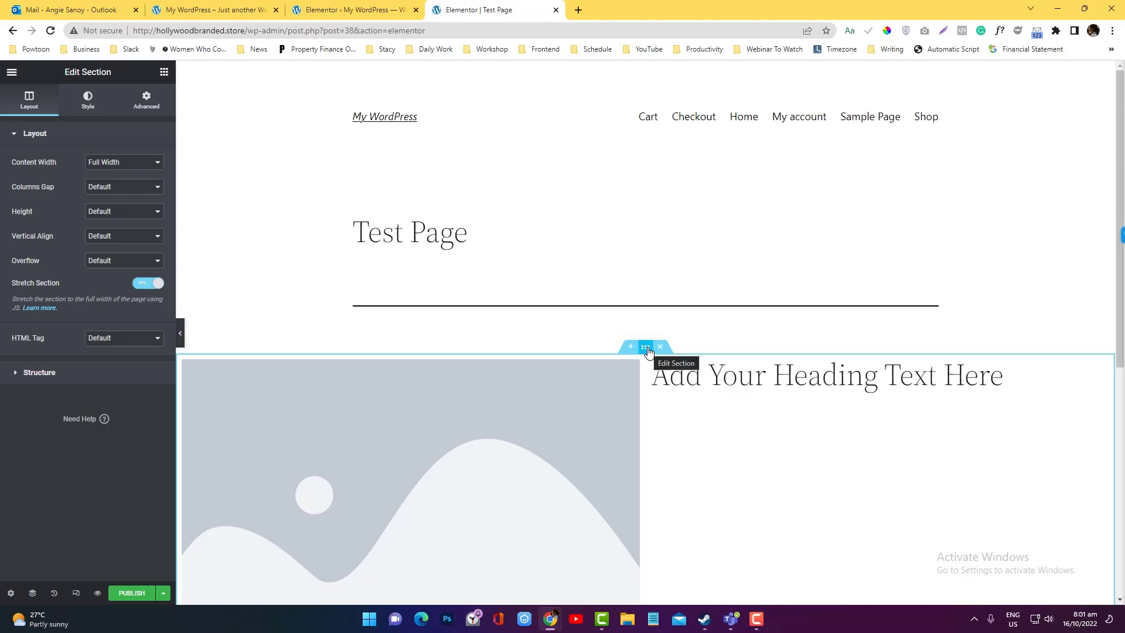
{"action": "left_click", "coordinate": [128, 187]}
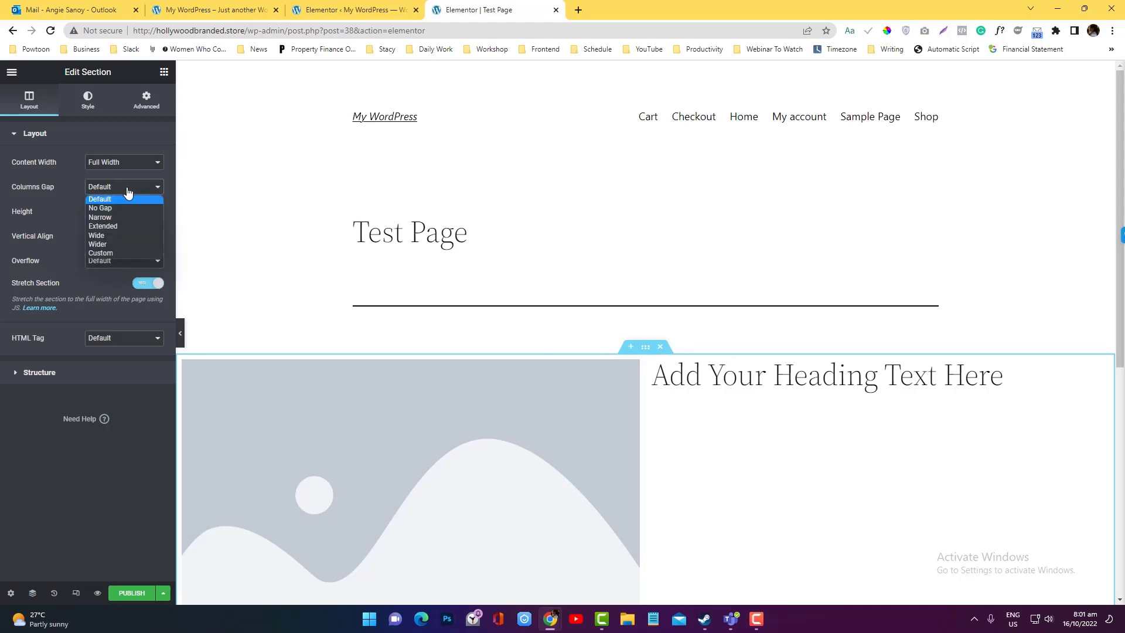
{"action": "left_click", "coordinate": [128, 229]}
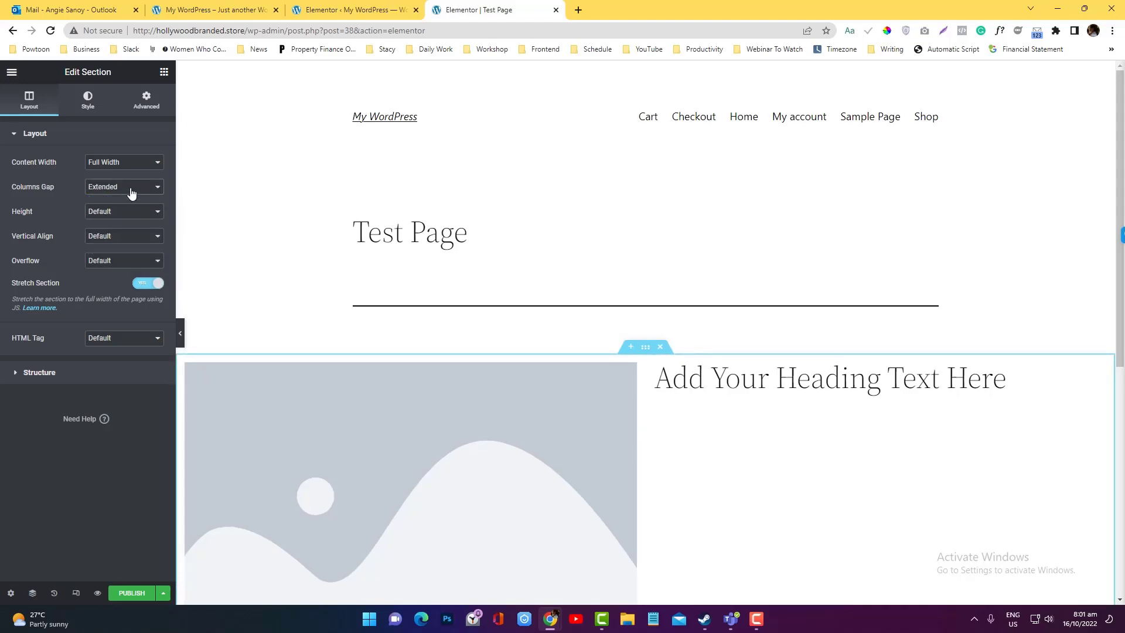
{"action": "left_click", "coordinate": [131, 192]}
{"action": "left_click", "coordinate": [128, 234]}
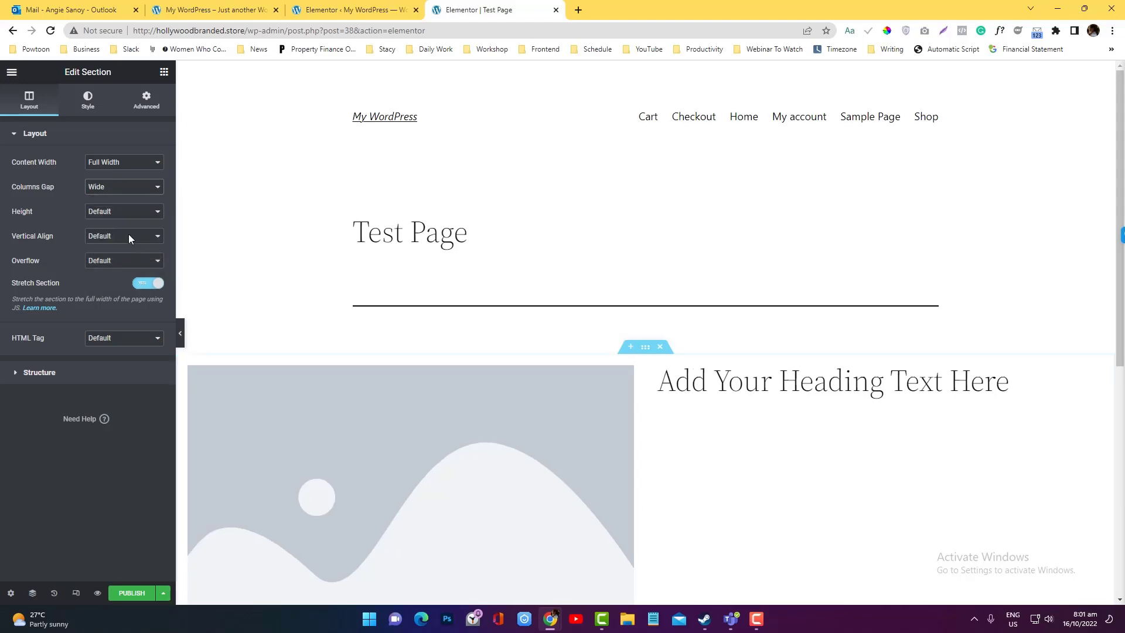
Give the section a classic background in red, #D12A2A, for its normal state.
{"action": "left_click", "coordinate": [82, 99]}
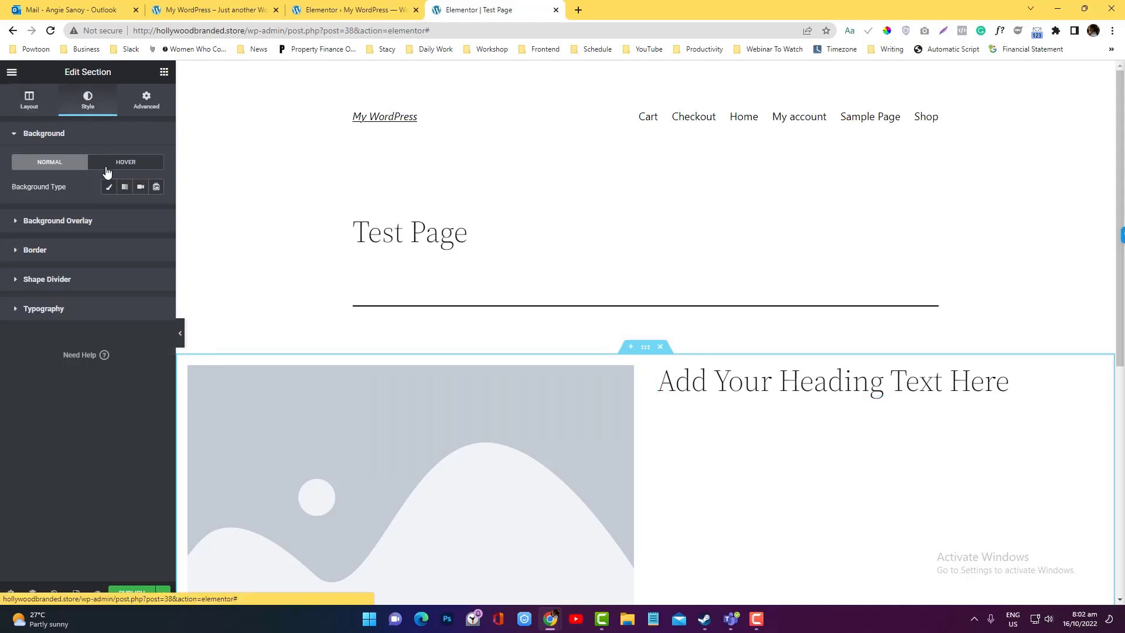
{"action": "left_click", "coordinate": [117, 164]}
{"action": "left_click", "coordinate": [60, 166]}
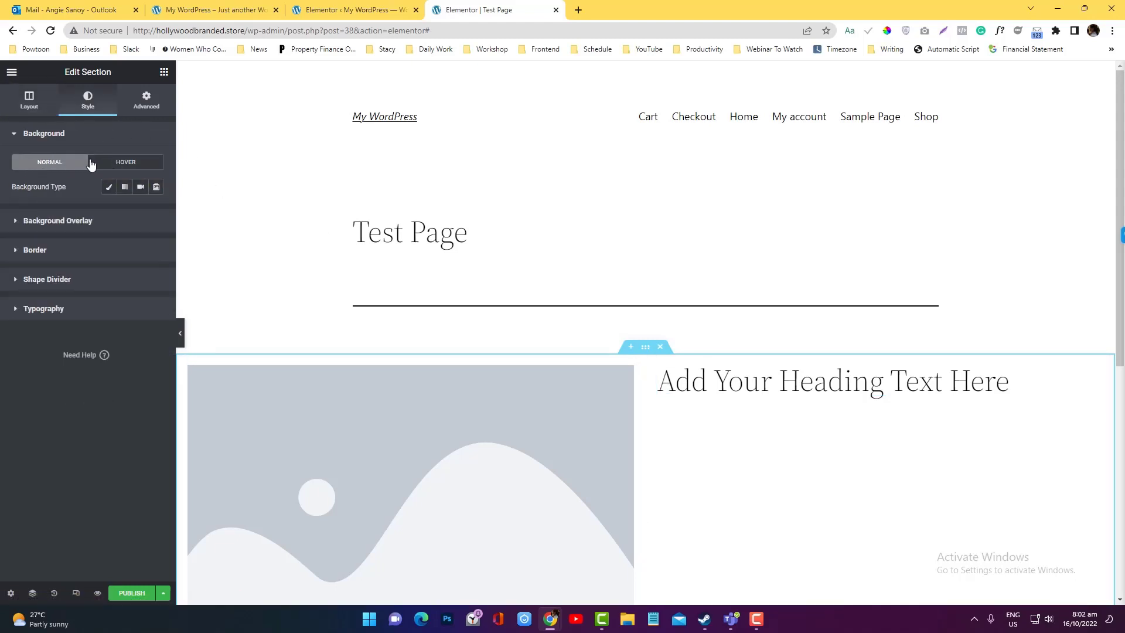
{"action": "left_click", "coordinate": [109, 187]}
{"action": "left_click", "coordinate": [129, 273]}
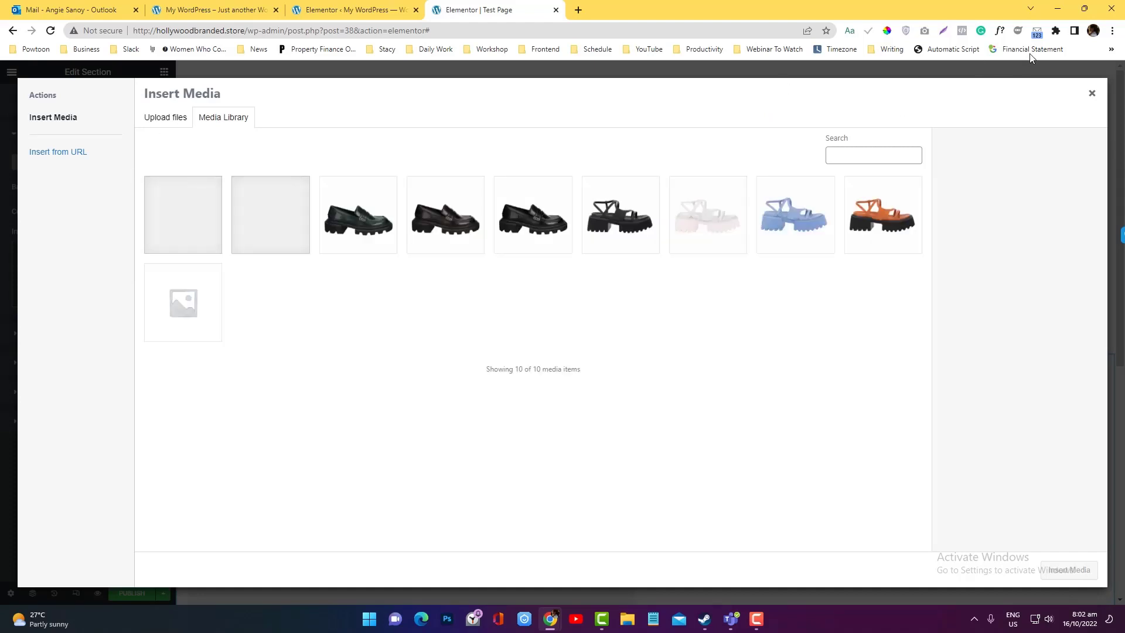
{"action": "left_click", "coordinate": [1091, 94]}
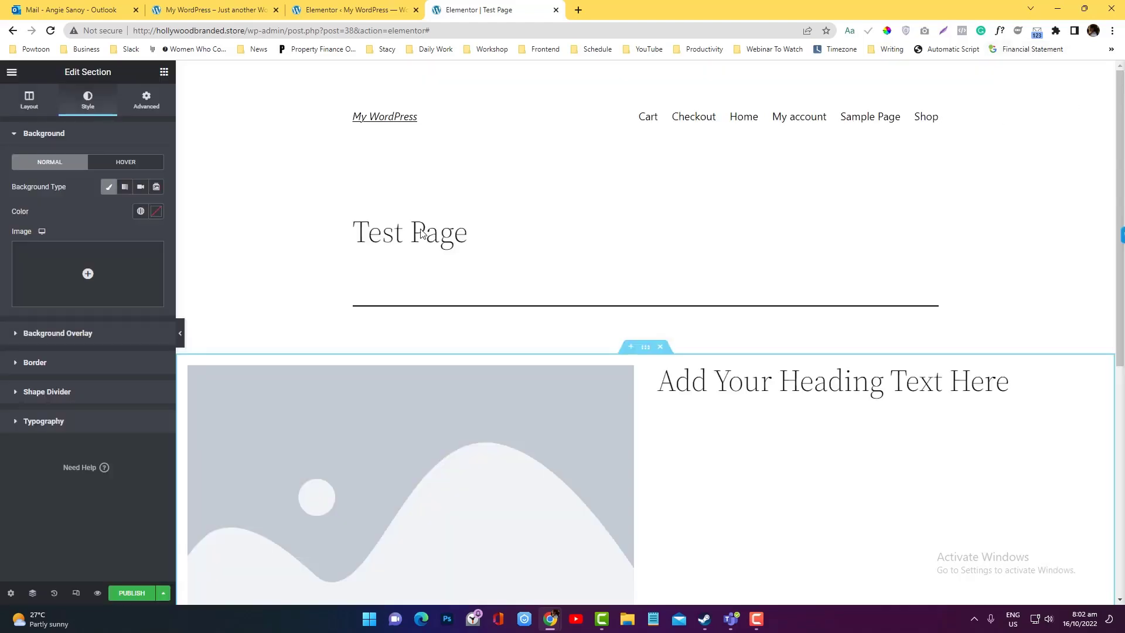
{"action": "left_click", "coordinate": [156, 212]}
{"action": "mouse_move", "coordinate": [118, 276]}
{"action": "left_mouse_down"}
{"action": "mouse_move", "coordinate": [144, 271]}
{"action": "mouse_move", "coordinate": [129, 272]}
{"action": "left_mouse_up"}
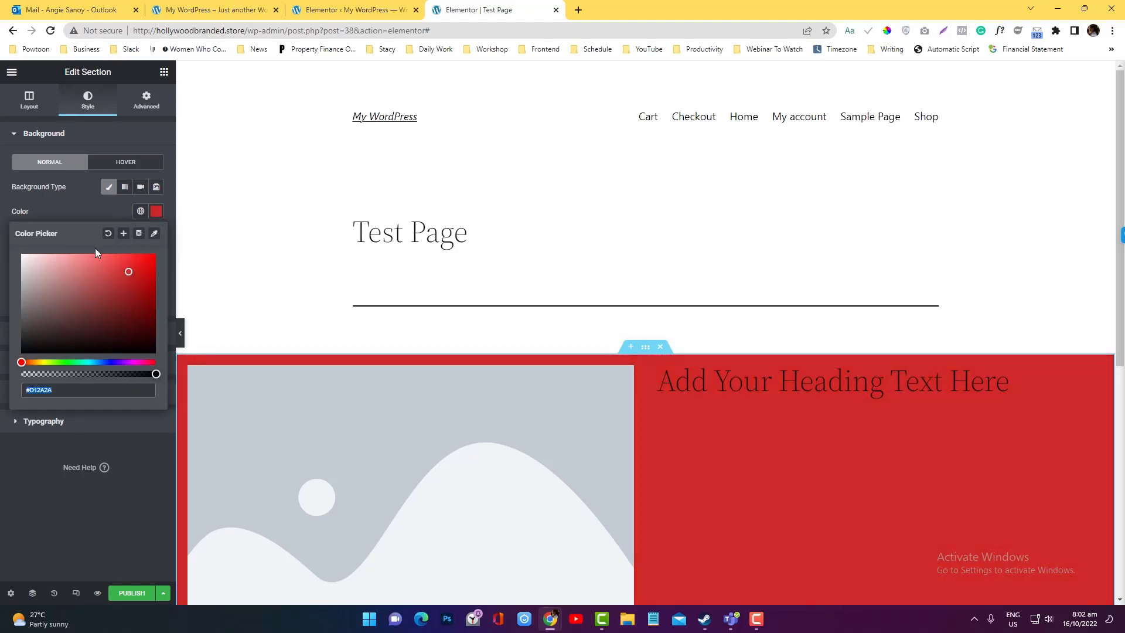
{"action": "left_click", "coordinate": [89, 208]}
Try the 33, 66 column structure on the section and restore the 50, 50 structure.
{"action": "left_click", "coordinate": [30, 100]}
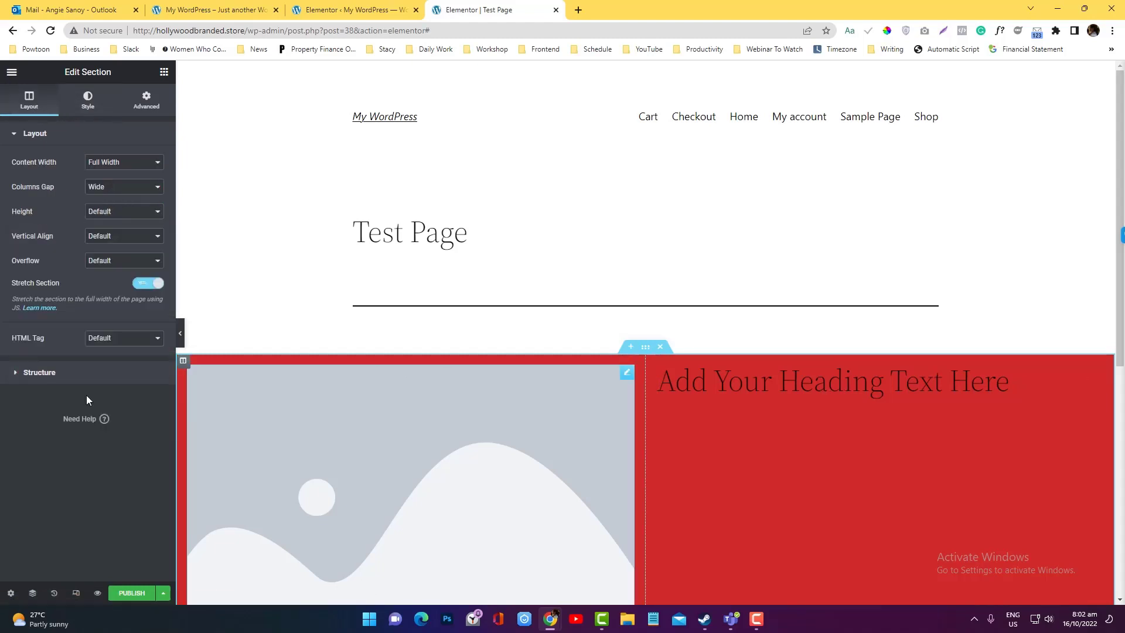
{"action": "left_click", "coordinate": [35, 375]}
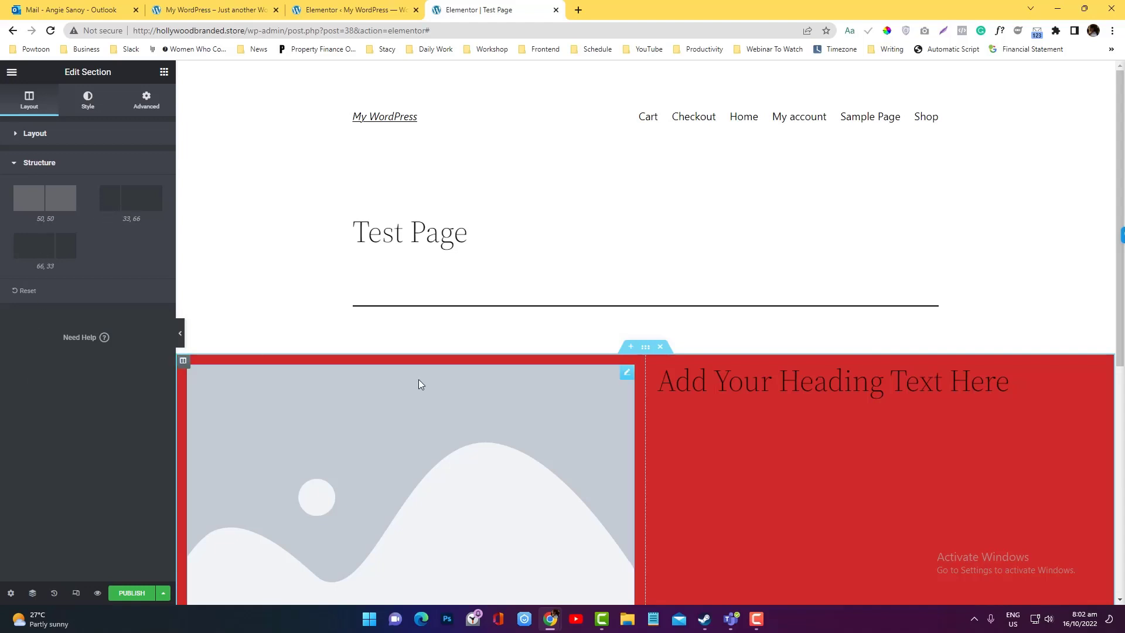
{"action": "left_click", "coordinate": [125, 207]}
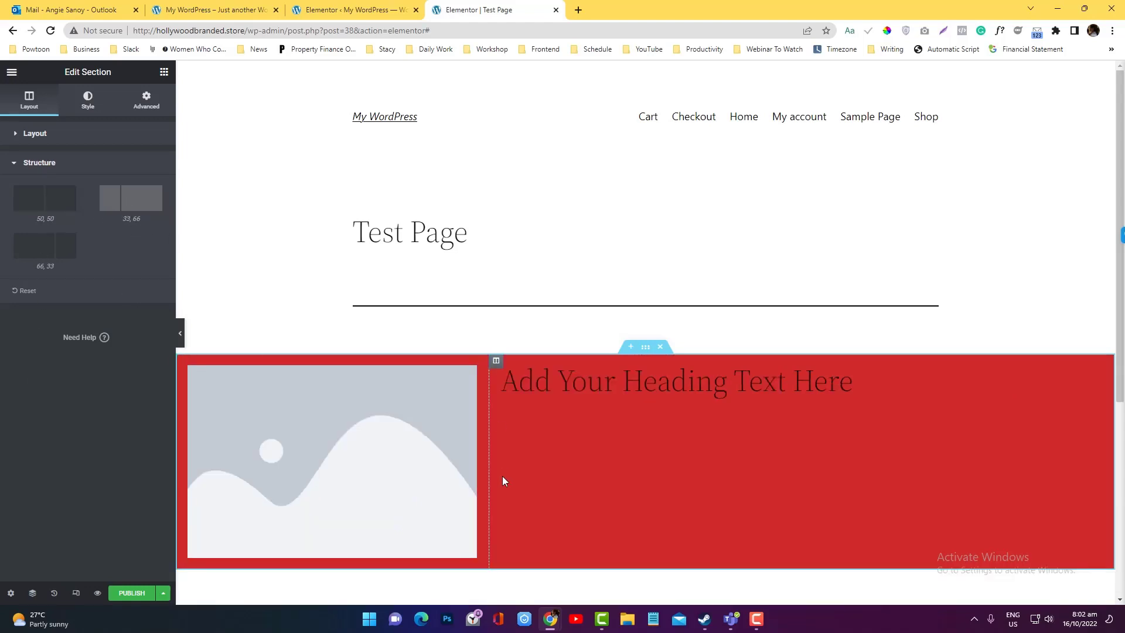
{"action": "left_click", "coordinate": [48, 205]}
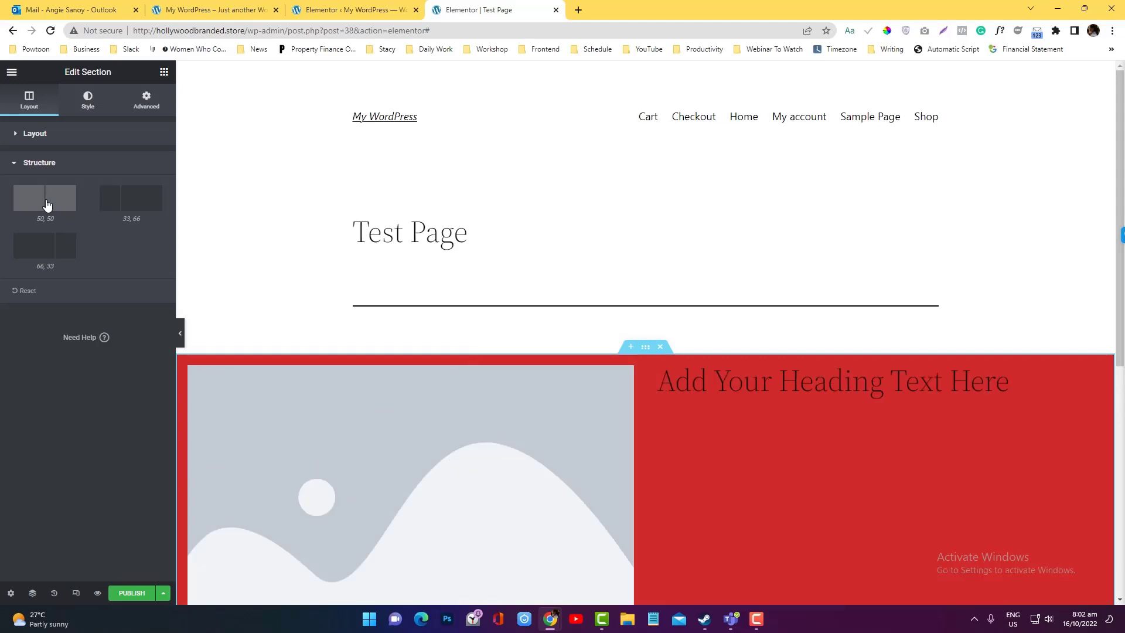
{"action": "scroll", "coordinate": [527, 384], "scroll_direction": "down", "scroll_amount": 5}
{"action": "scroll", "coordinate": [527, 385], "scroll_direction": "up", "scroll_amount": 5}
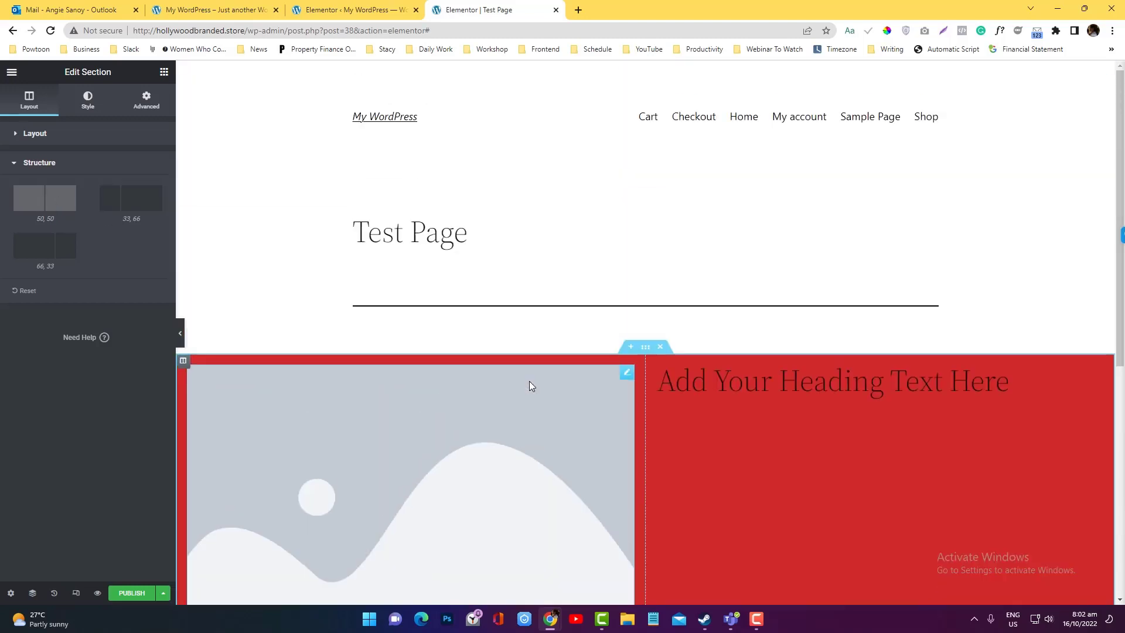
{"action": "scroll", "coordinate": [529, 380], "scroll_direction": "down", "scroll_amount": 5}
{"action": "scroll", "coordinate": [529, 381], "scroll_direction": "up", "scroll_amount": 5}
Set the section's vertical alignment to Middle.
{"action": "left_click", "coordinate": [20, 134]}
{"action": "left_click", "coordinate": [106, 238]}
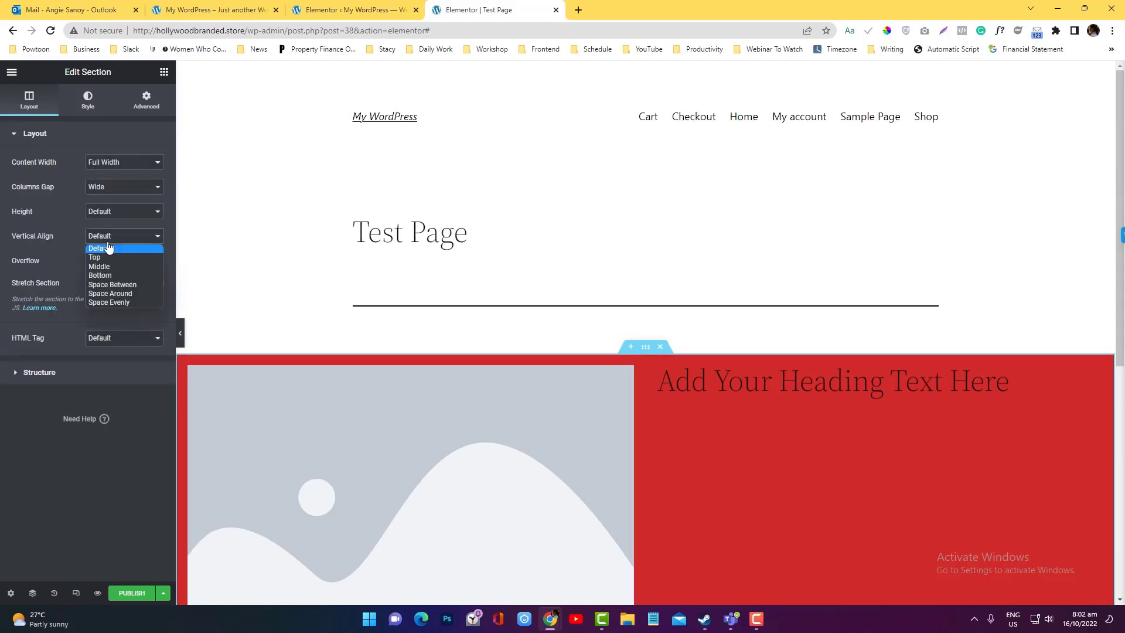
{"action": "left_click", "coordinate": [112, 263]}
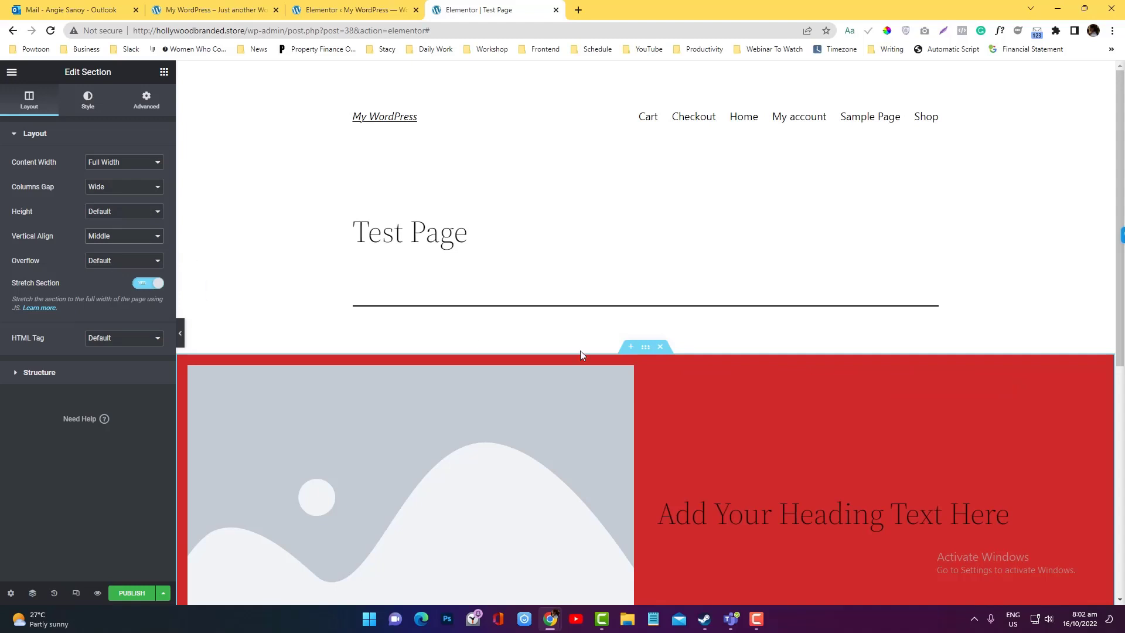
{"action": "scroll", "coordinate": [642, 396], "scroll_direction": "down", "scroll_amount": 5}
{"action": "scroll", "coordinate": [711, 323], "scroll_direction": "up", "scroll_amount": 5}
Examine the section's Style options and its advanced settings, including Motion Effects, Responsive, Attributes and Custom CSS.
{"action": "left_click", "coordinate": [100, 111]}
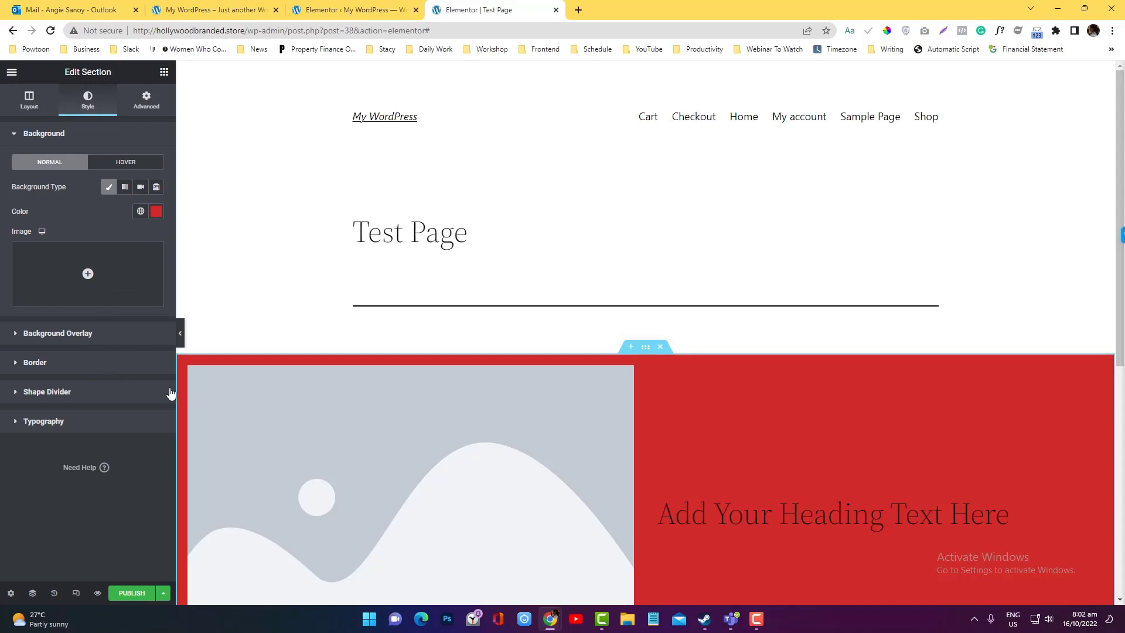
{"action": "scroll", "coordinate": [439, 374], "scroll_direction": "down", "scroll_amount": 5}
{"action": "scroll", "coordinate": [440, 374], "scroll_direction": "up", "scroll_amount": 5}
{"action": "left_click", "coordinate": [150, 100]}
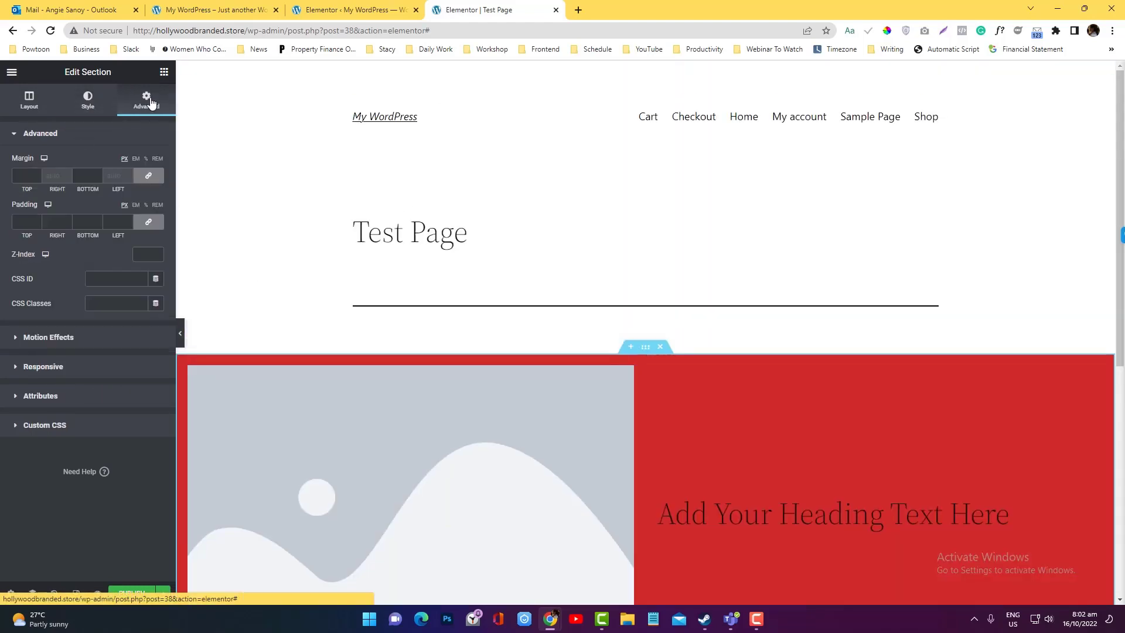
{"action": "left_click", "coordinate": [77, 337]}
{"action": "left_click", "coordinate": [74, 140]}
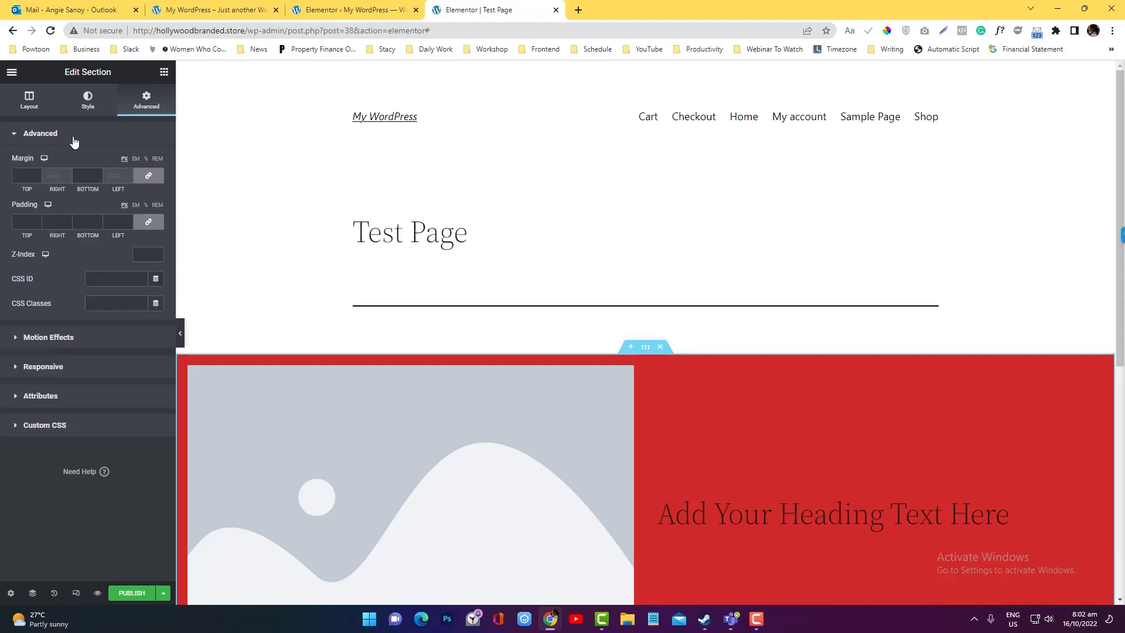
{"action": "left_click", "coordinate": [73, 369]}
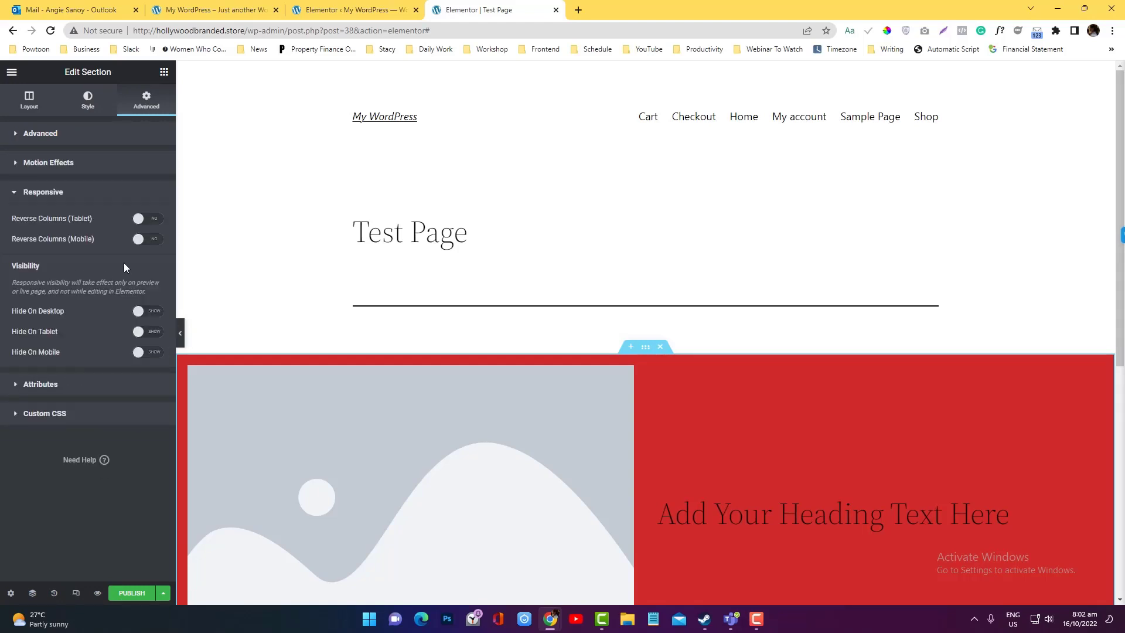
{"action": "left_click", "coordinate": [72, 385]}
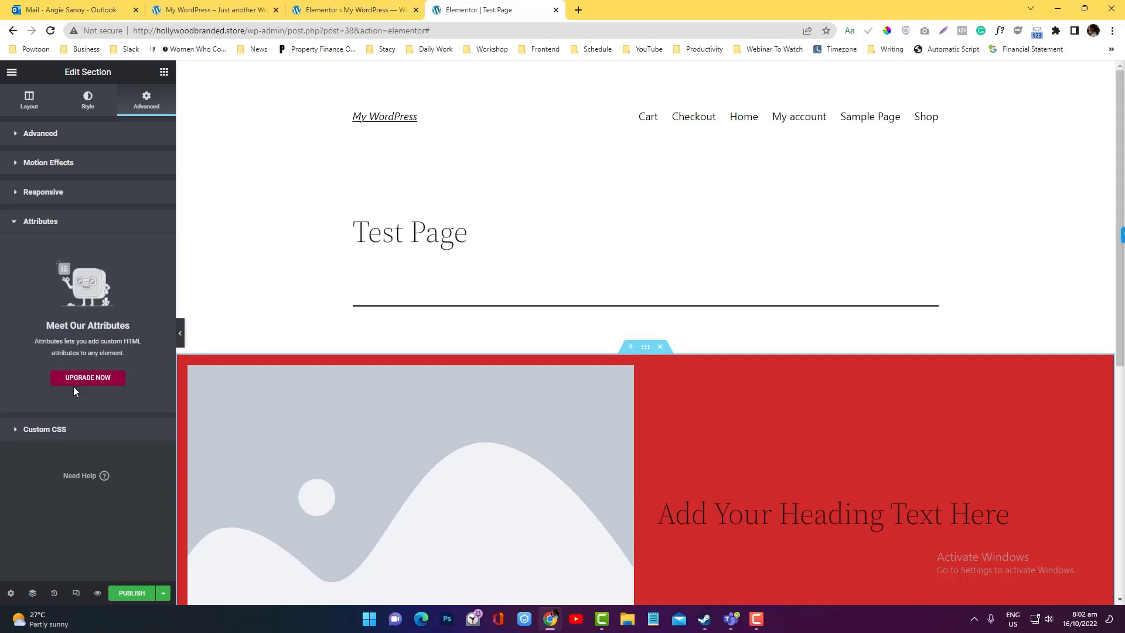
{"action": "left_click", "coordinate": [73, 429]}
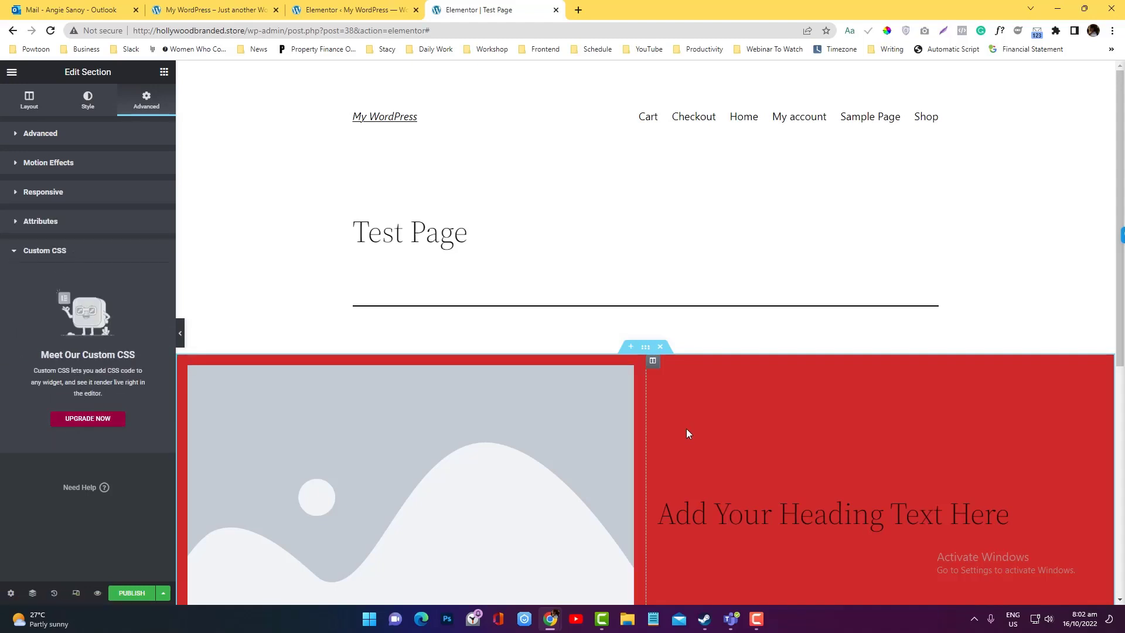
{"action": "scroll", "coordinate": [673, 372], "scroll_direction": "down", "scroll_amount": 5}
{"action": "scroll", "coordinate": [673, 371], "scroll_direction": "up", "scroll_amount": 5}
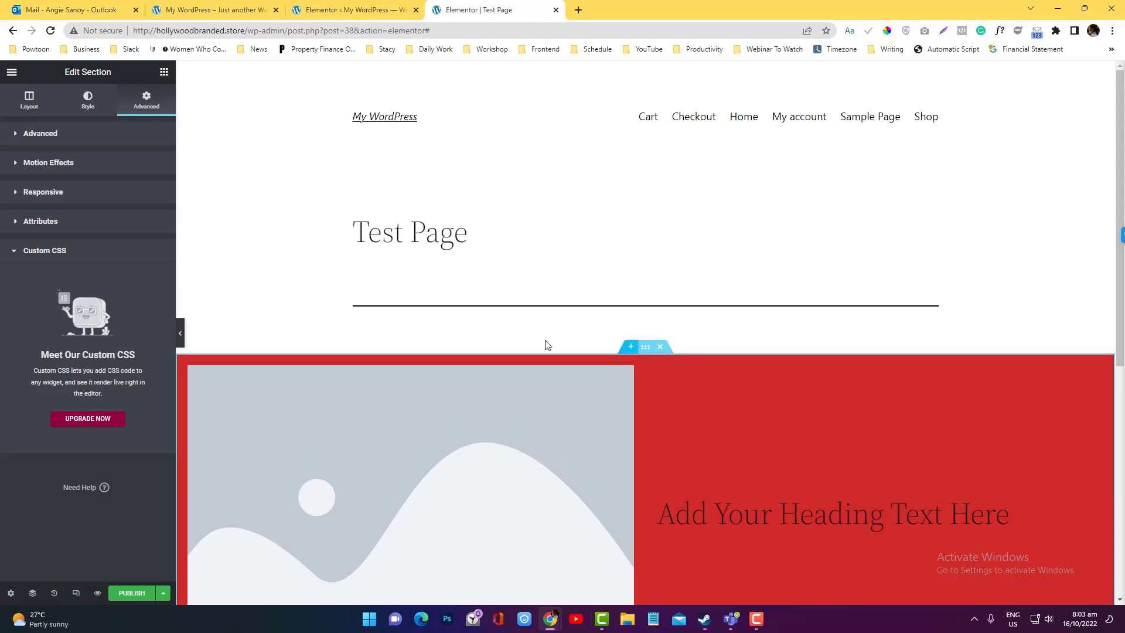
{"action": "left_click", "coordinate": [51, 253]}
Delete the red two-column section from Test Page.
{"action": "scroll", "coordinate": [542, 326], "scroll_direction": "down", "scroll_amount": 5}
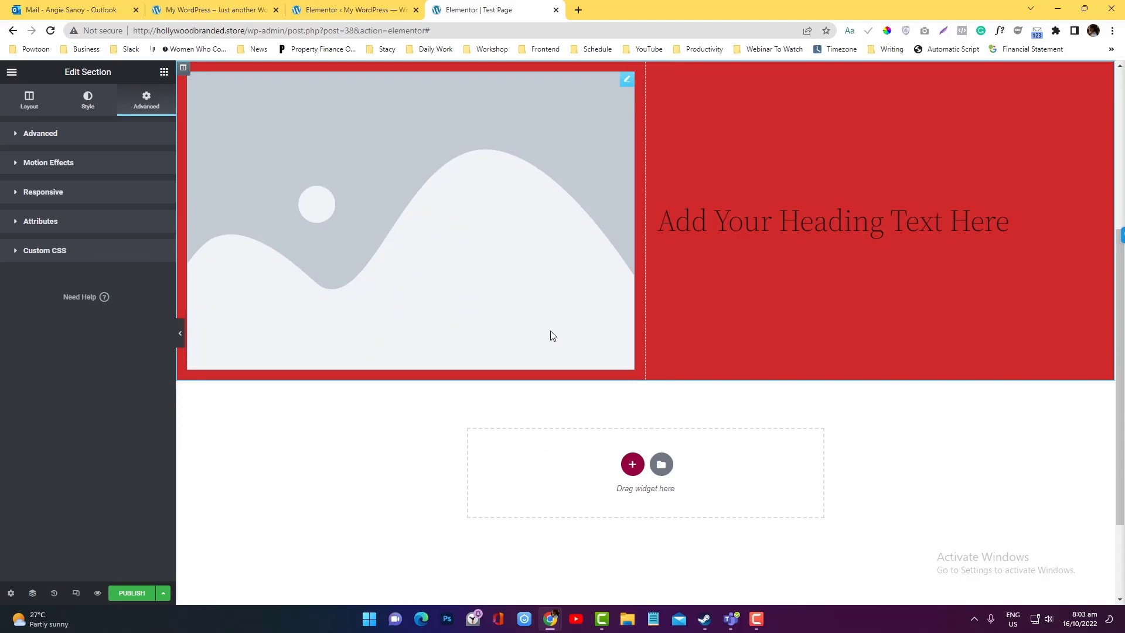
{"action": "scroll", "coordinate": [550, 332], "scroll_direction": "up", "scroll_amount": 5}
{"action": "scroll", "coordinate": [551, 340], "scroll_direction": "down", "scroll_amount": 5}
{"action": "scroll", "coordinate": [549, 347], "scroll_direction": "up", "scroll_amount": 5}
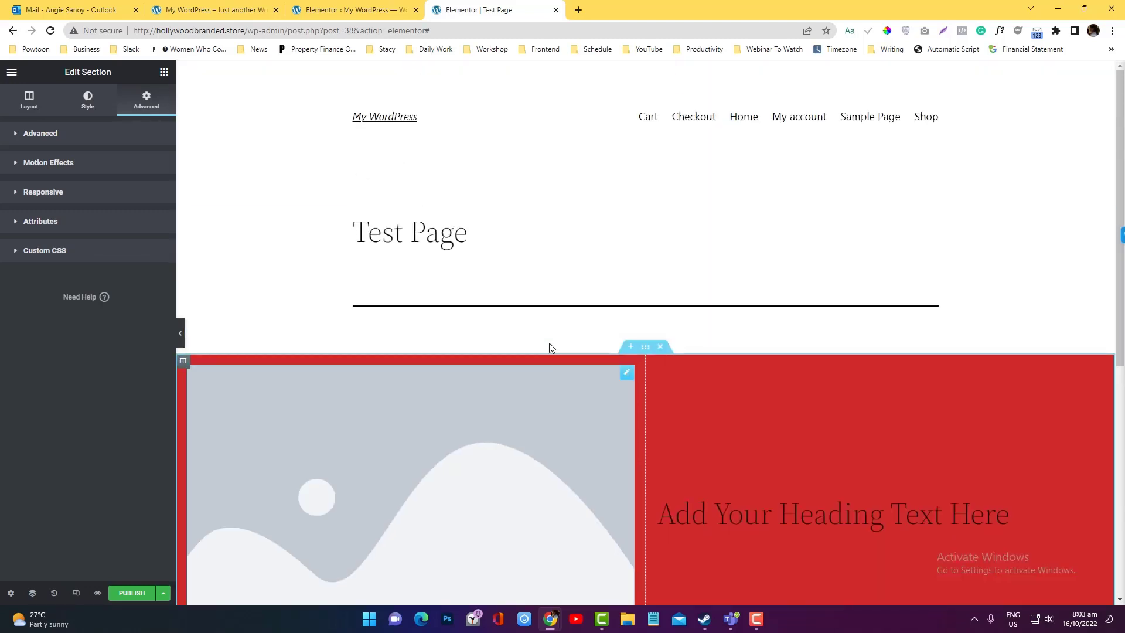
{"action": "left_click", "coordinate": [660, 350]}
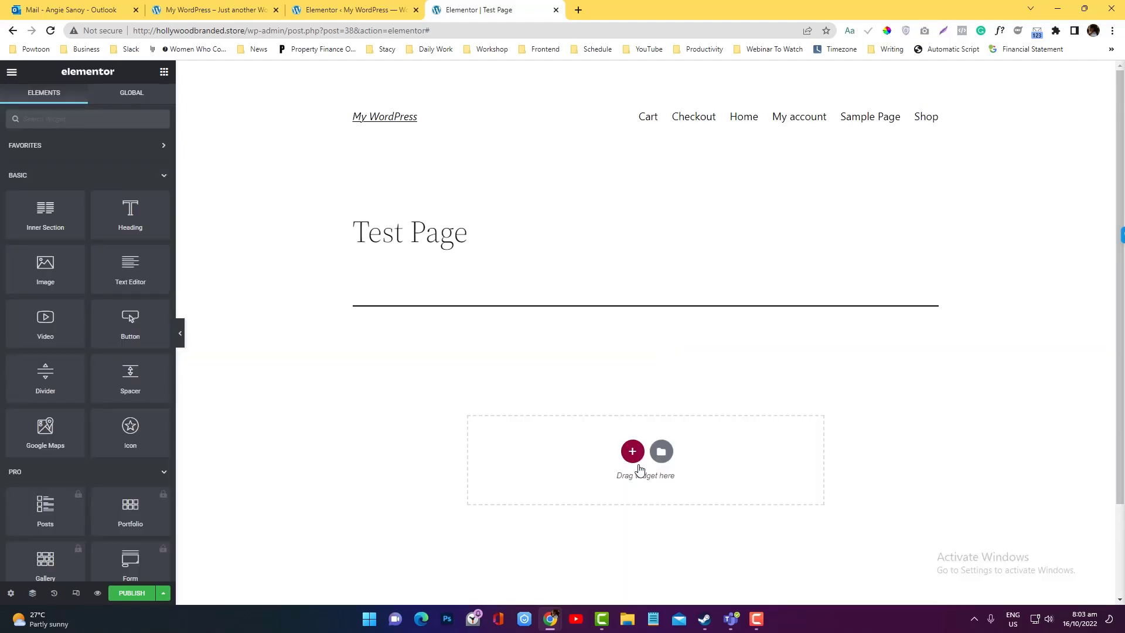
Open the template library, compare its Pages and Blocks collections, and filter the blocks to the Contact category.
{"action": "left_click", "coordinate": [661, 452]}
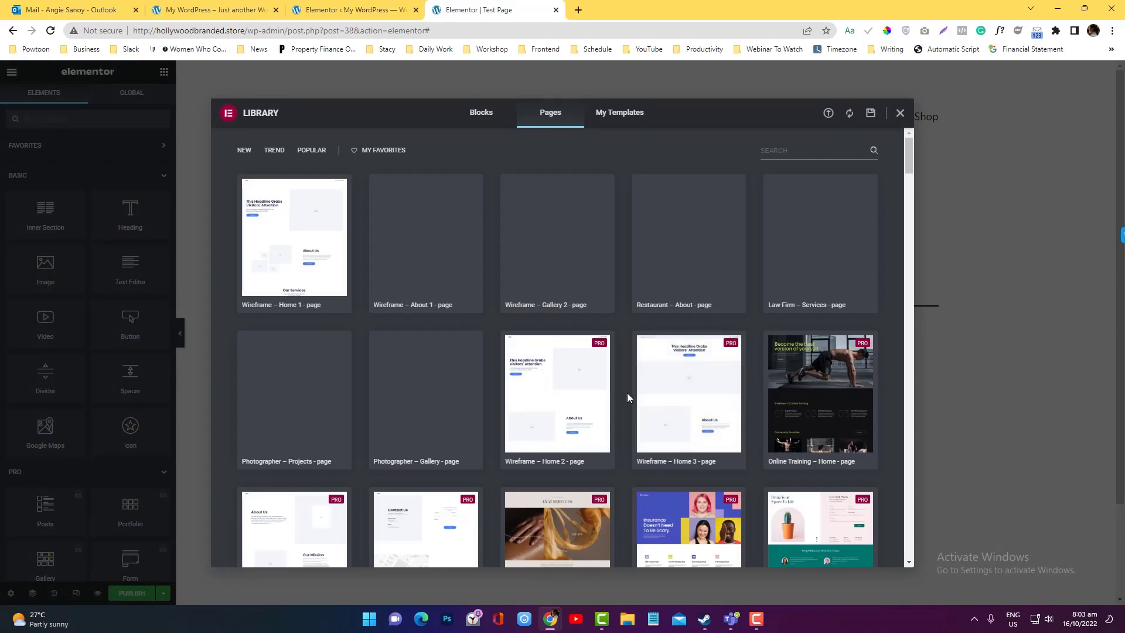
{"action": "left_click", "coordinate": [479, 113]}
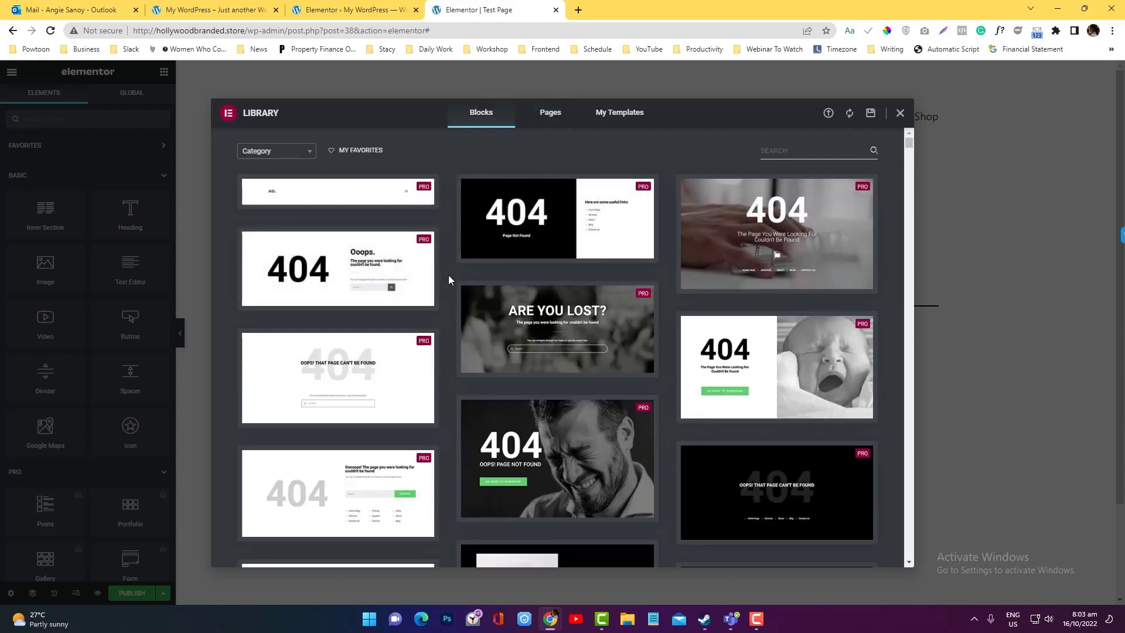
{"action": "left_click", "coordinate": [552, 114]}
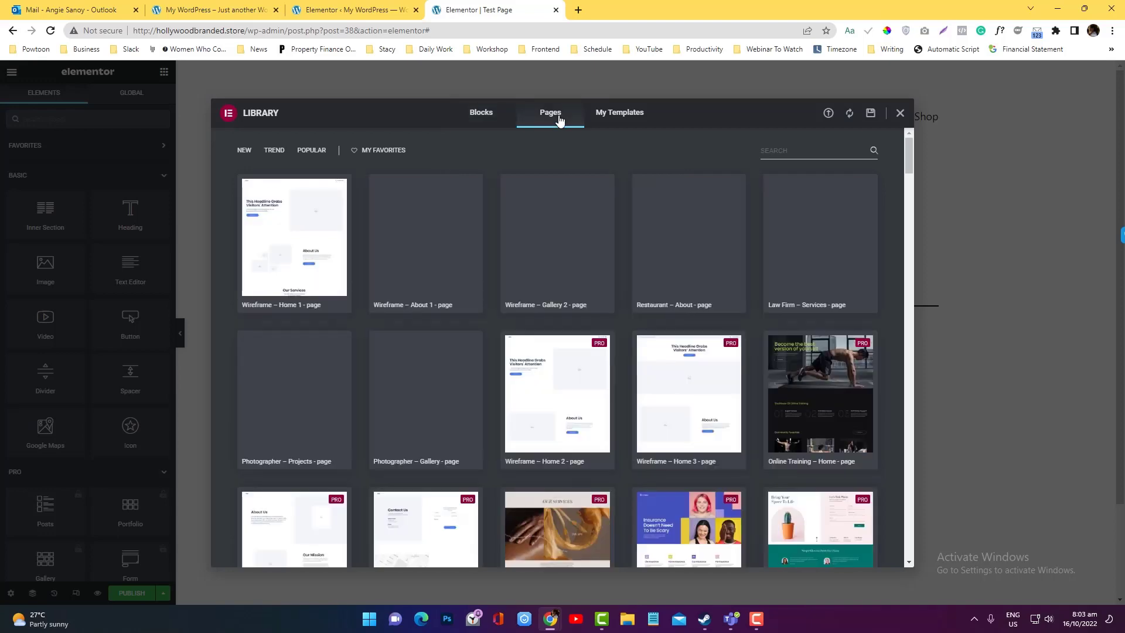
{"action": "left_click", "coordinate": [485, 120]}
{"action": "left_click", "coordinate": [259, 152]}
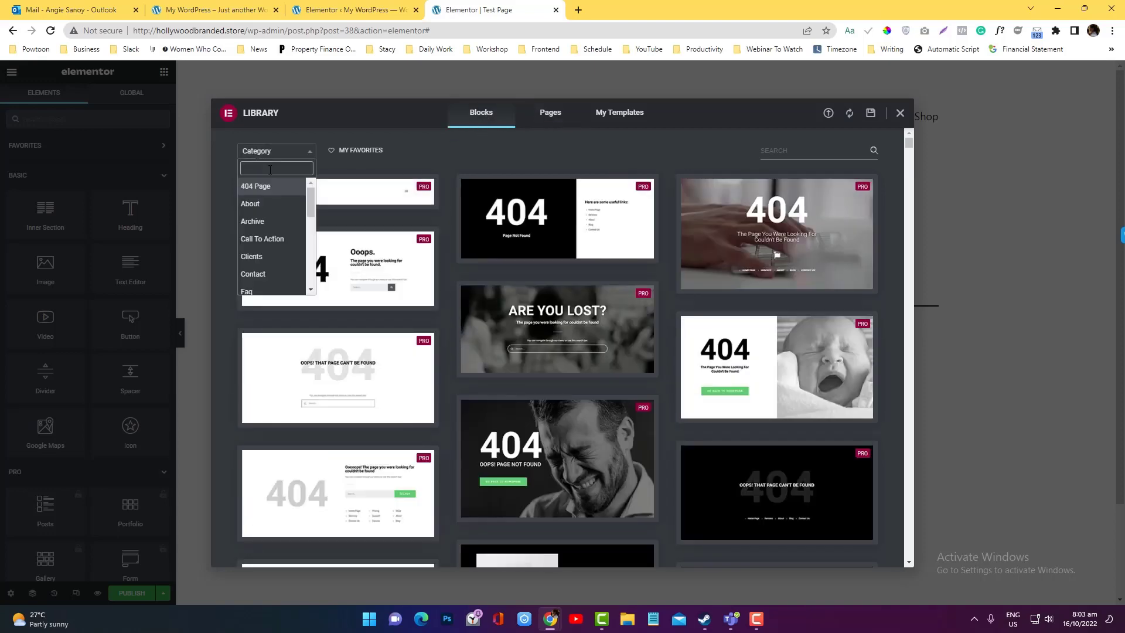
{"action": "left_click", "coordinate": [253, 274]}
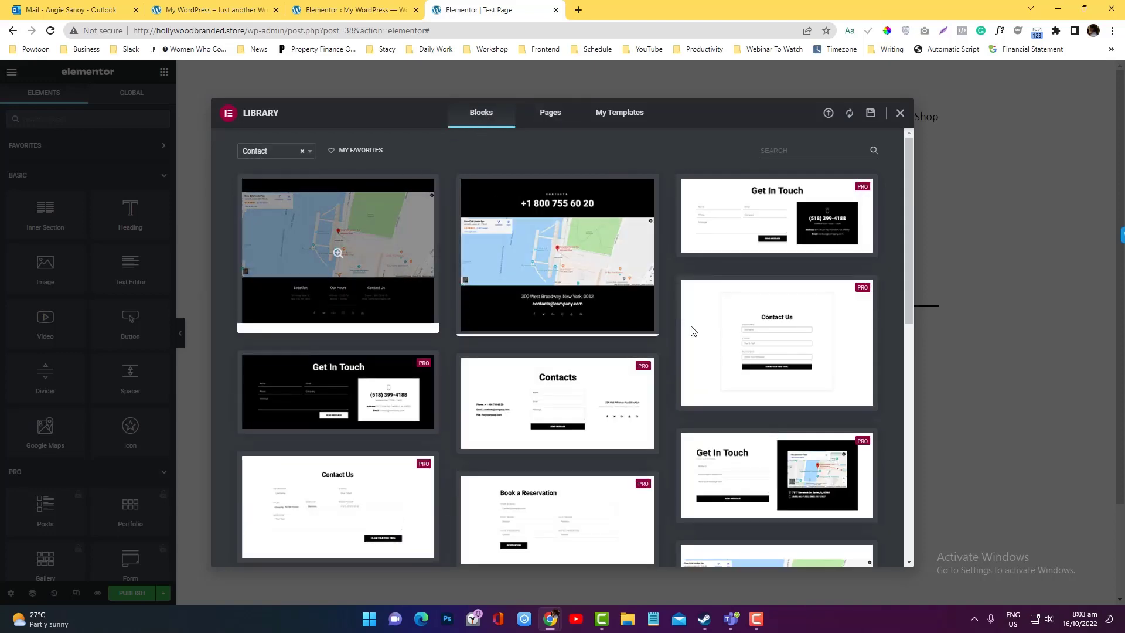
Insert the white "For All Inquiries Please Email" contact block without a map into Test Page.
{"action": "scroll", "coordinate": [693, 331], "scroll_direction": "down", "scroll_amount": 5}
{"action": "scroll", "coordinate": [673, 359], "scroll_direction": "down", "scroll_amount": 5}
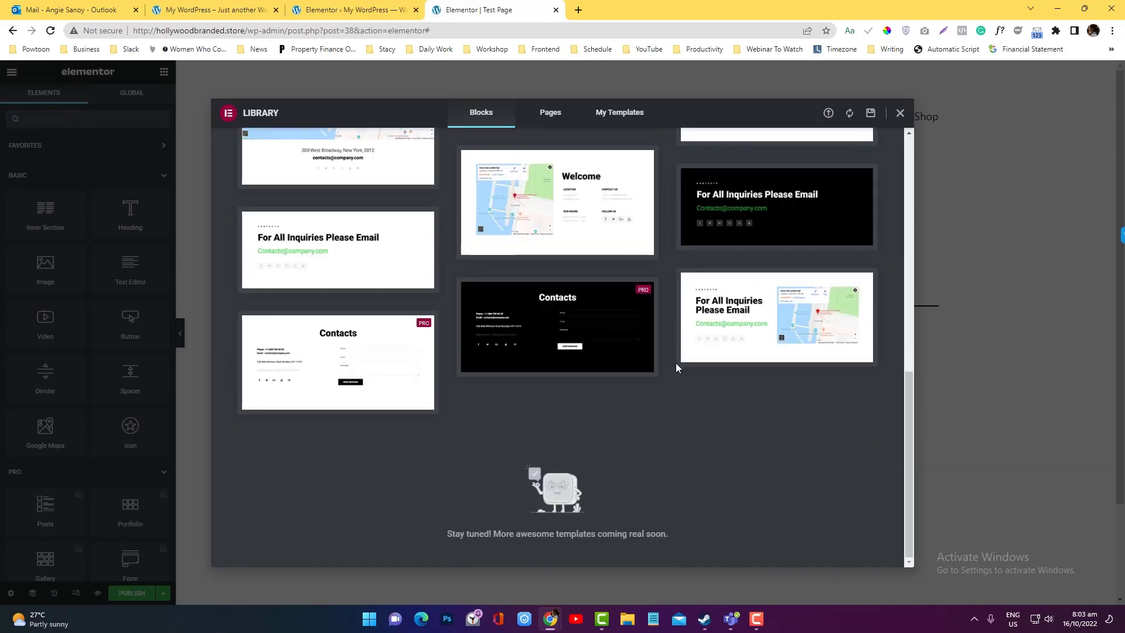
{"action": "scroll", "coordinate": [761, 319], "scroll_direction": "up", "scroll_amount": 5}
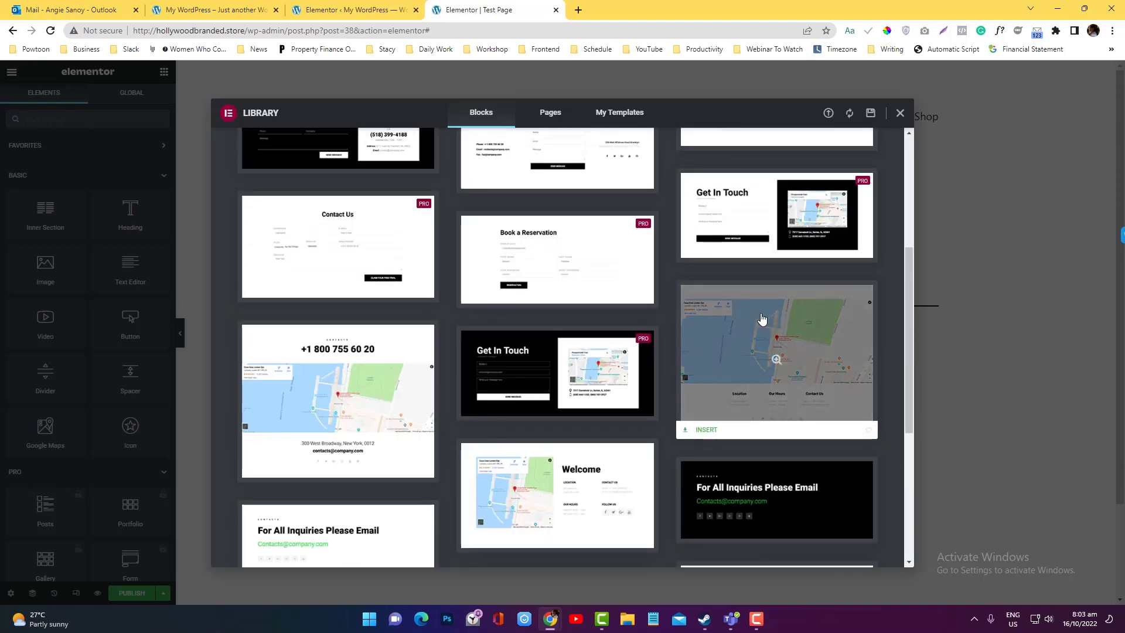
{"action": "scroll", "coordinate": [759, 328], "scroll_direction": "up", "scroll_amount": 5}
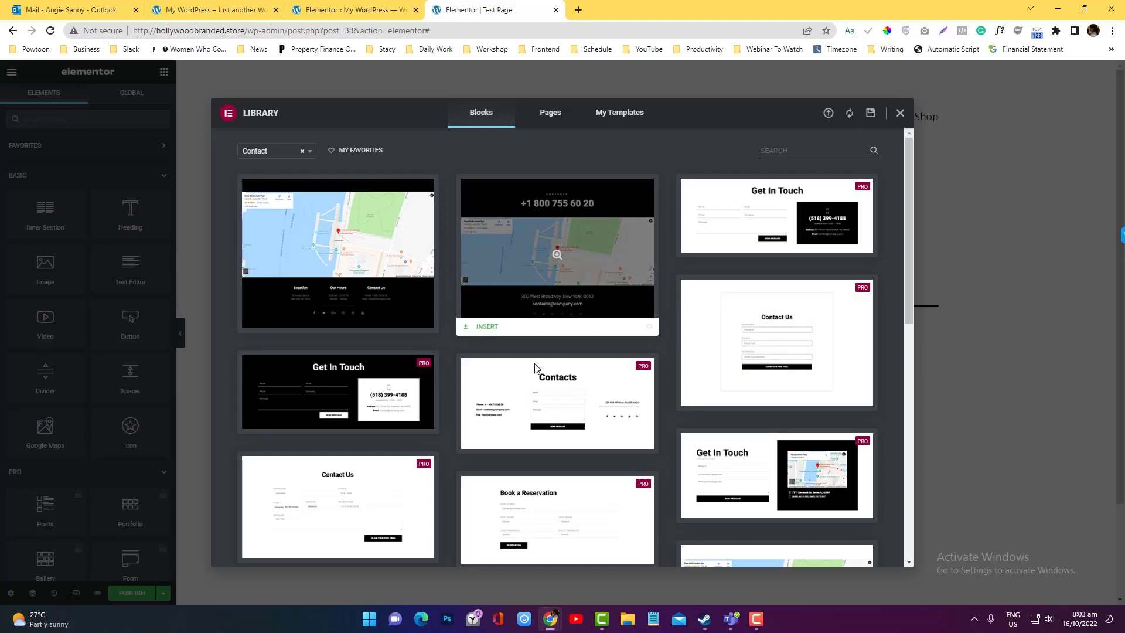
{"action": "scroll", "coordinate": [535, 346], "scroll_direction": "down", "scroll_amount": 10}
{"action": "scroll", "coordinate": [531, 375], "scroll_direction": "up", "scroll_amount": 2}
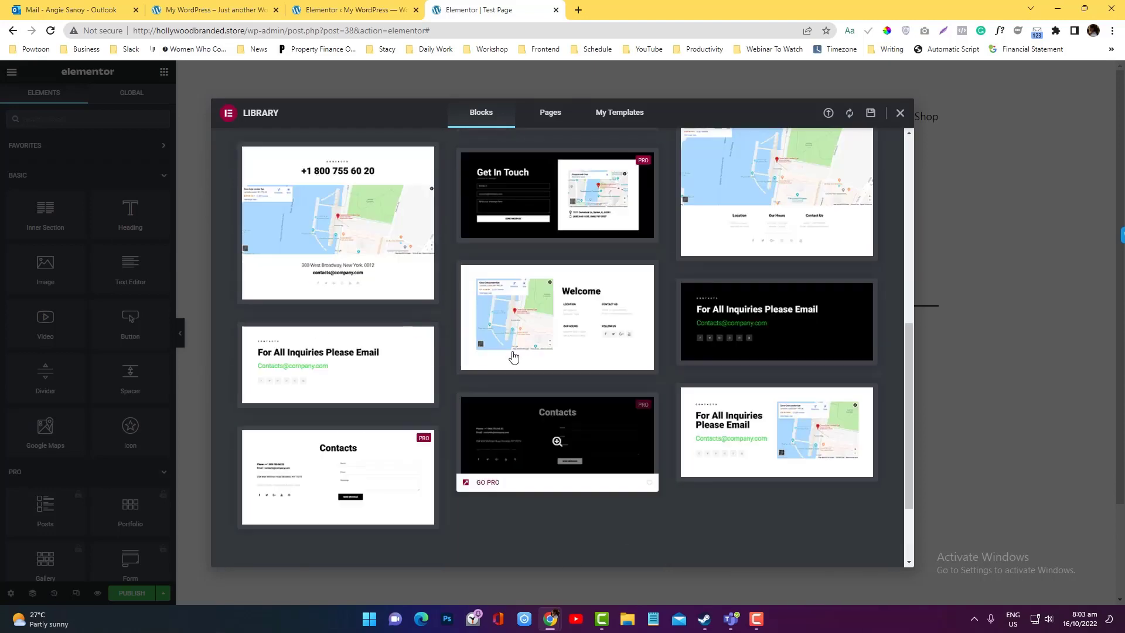
{"action": "scroll", "coordinate": [516, 354], "scroll_direction": "down", "scroll_amount": 2}
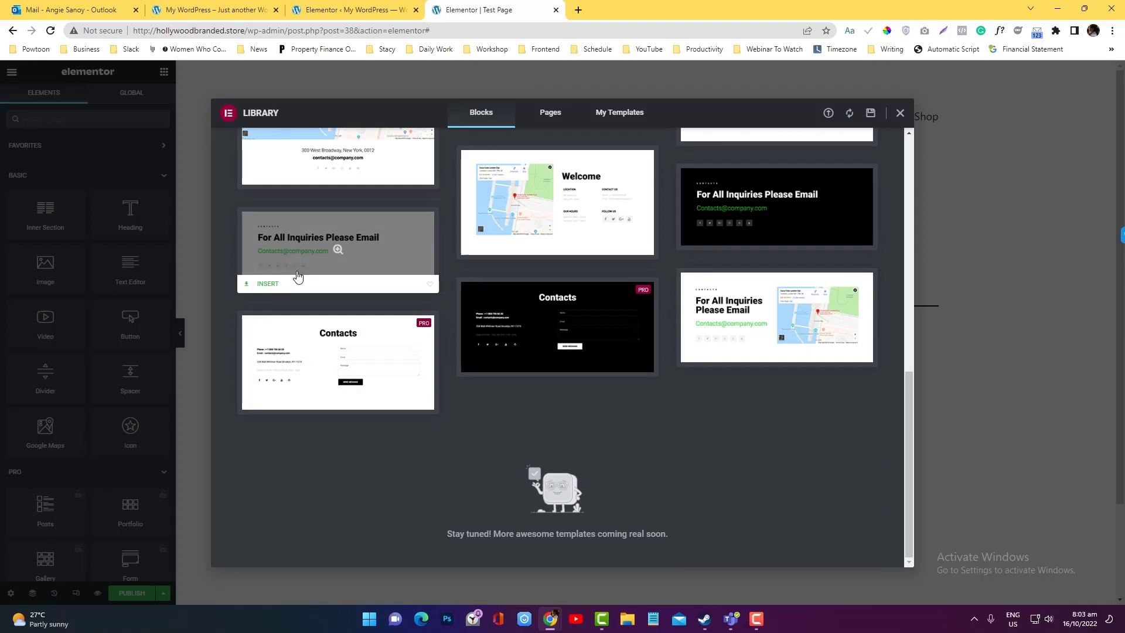
{"action": "left_click", "coordinate": [268, 291]}
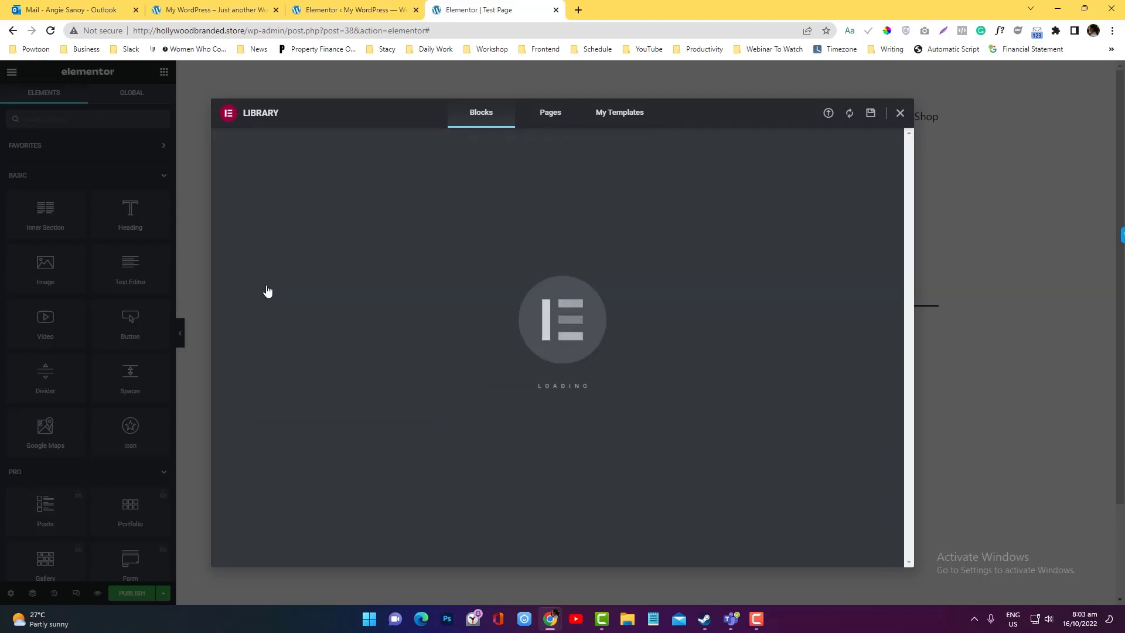
Examine the inserted contact section on Test Page, from its heading down to the social icons.
{"action": "scroll", "coordinate": [641, 359], "scroll_direction": "down", "scroll_amount": 5}
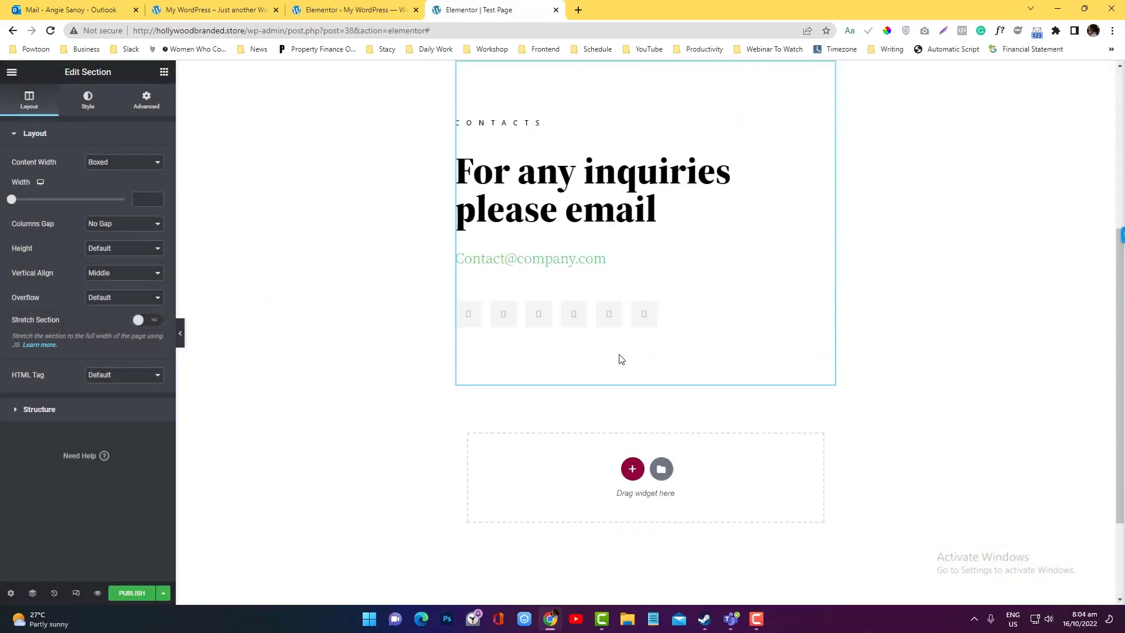
{"action": "scroll", "coordinate": [385, 327], "scroll_direction": "up", "scroll_amount": 5}
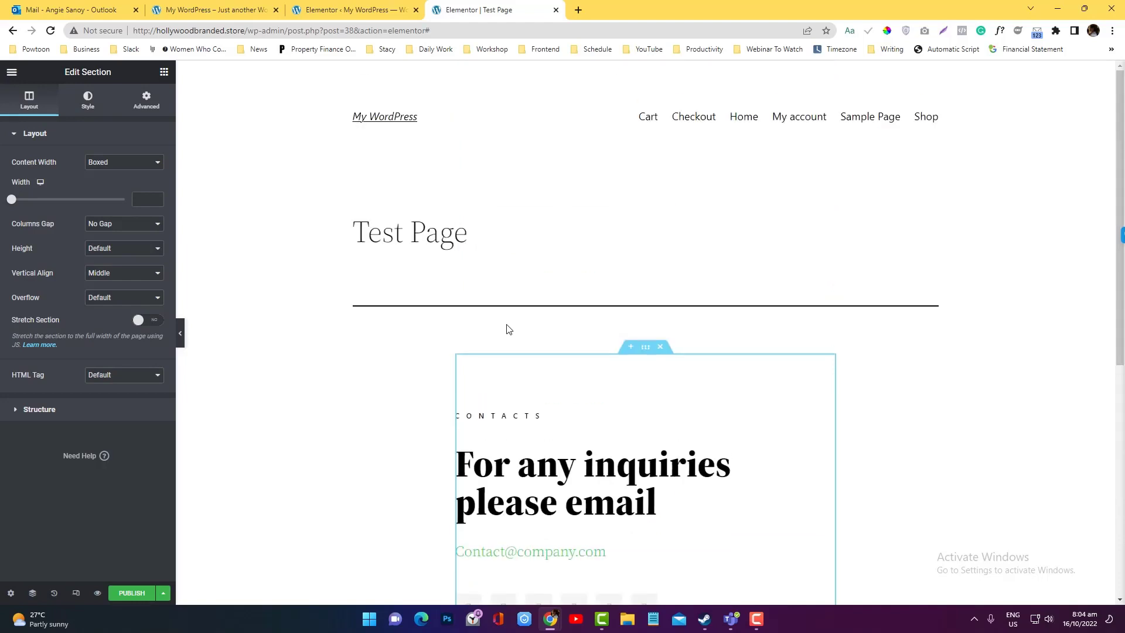
{"action": "scroll", "coordinate": [743, 349], "scroll_direction": "down", "scroll_amount": 5}
{"action": "scroll", "coordinate": [766, 351], "scroll_direction": "down", "scroll_amount": 2}
{"action": "scroll", "coordinate": [791, 316], "scroll_direction": "up", "scroll_amount": 7}
{"action": "left_click", "coordinate": [971, 298]}
{"action": "scroll", "coordinate": [420, 352], "scroll_direction": "down", "scroll_amount": 7}
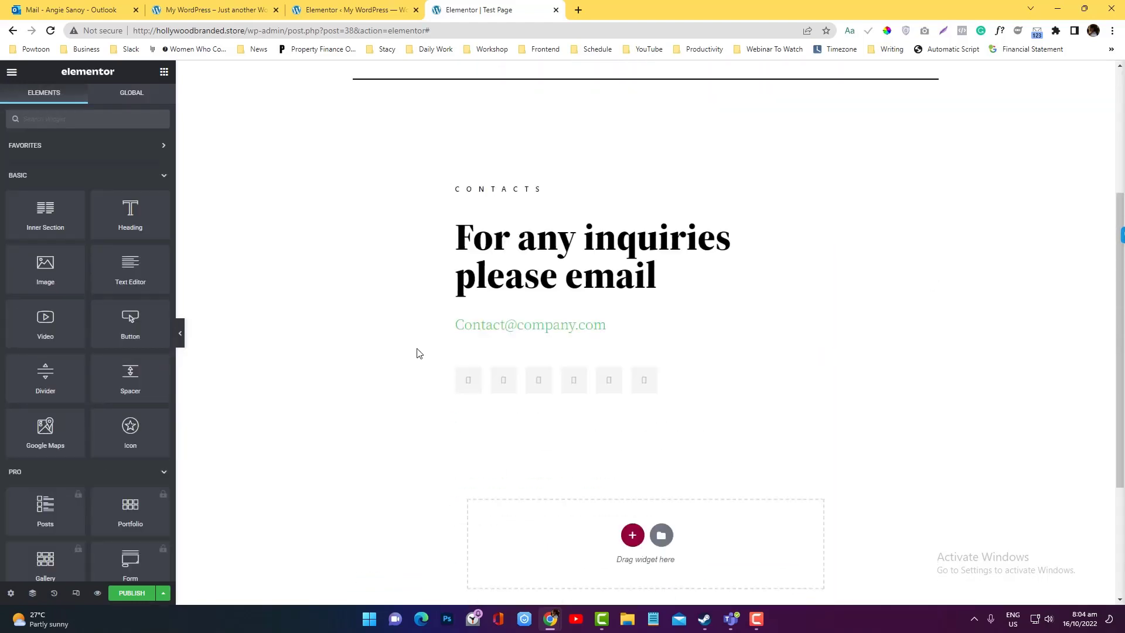
{"action": "scroll", "coordinate": [420, 353], "scroll_direction": "up", "scroll_amount": 7}
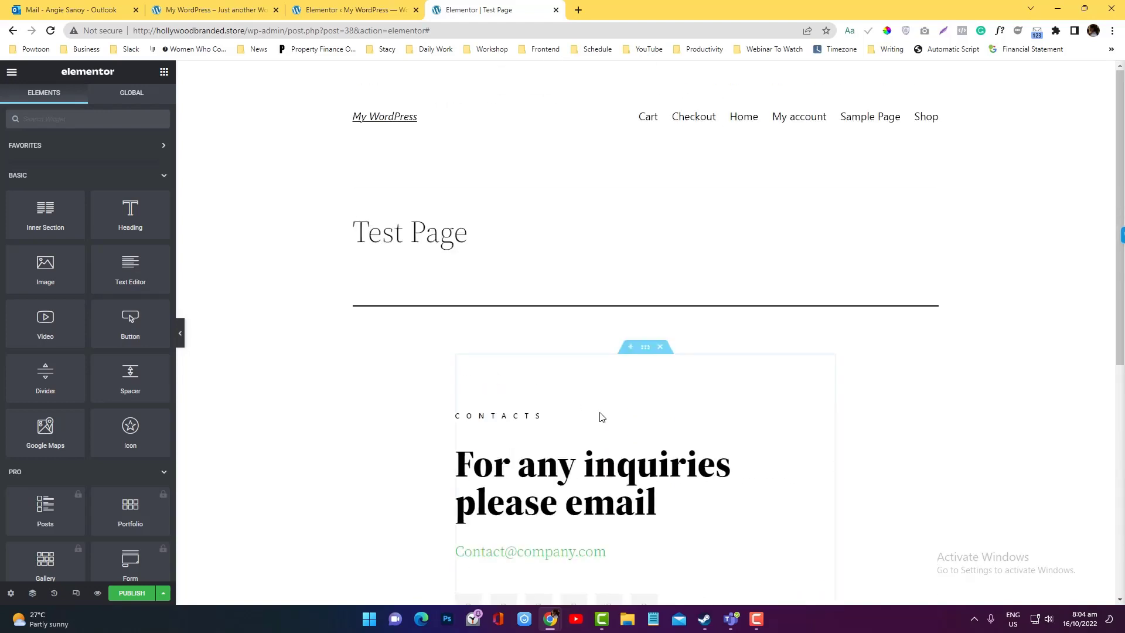
{"action": "scroll", "coordinate": [605, 419], "scroll_direction": "down", "scroll_amount": 5}
{"action": "scroll", "coordinate": [607, 421], "scroll_direction": "up", "scroll_amount": 5}
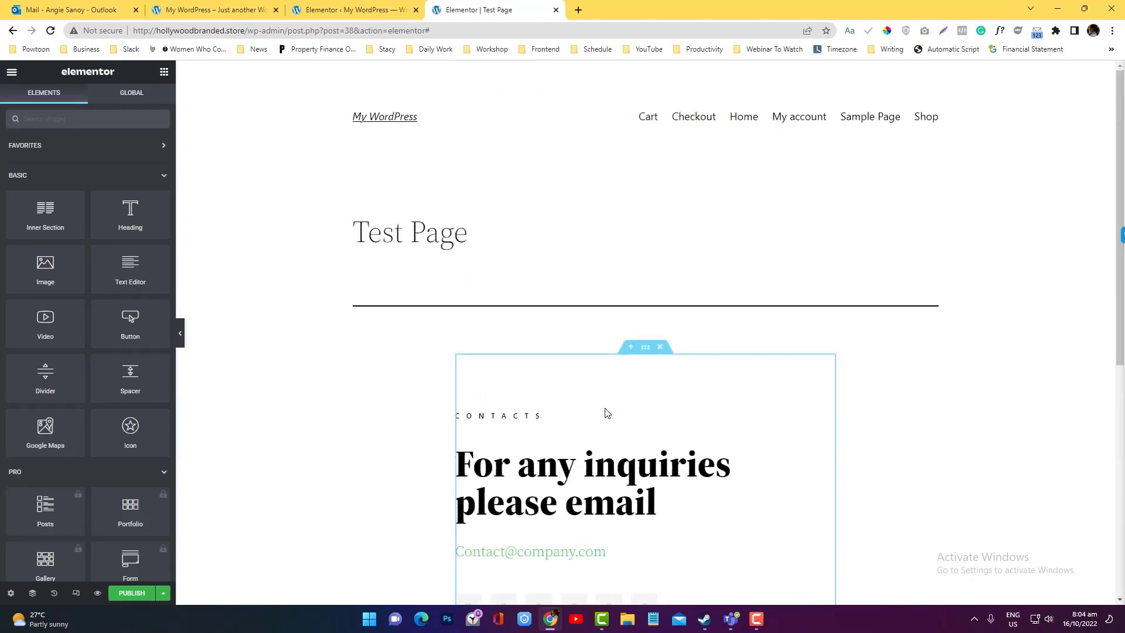
Set the contact section's content width to Full Width and try Stretch Section on and off.
{"action": "left_click", "coordinate": [646, 347]}
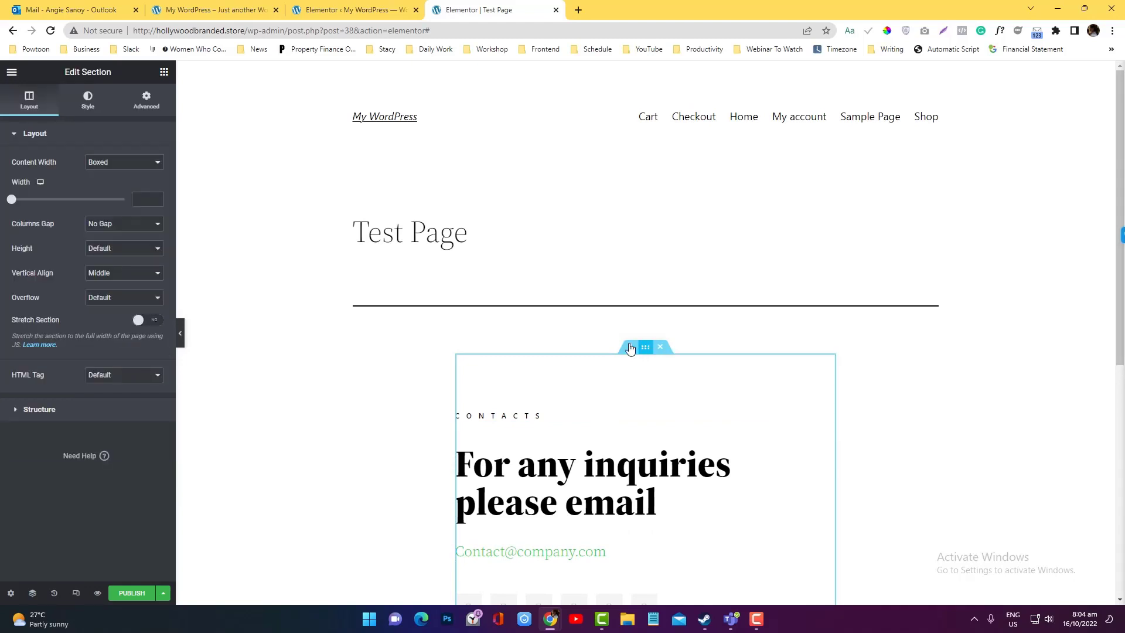
{"action": "left_click", "coordinate": [134, 165]}
{"action": "left_click", "coordinate": [125, 184]}
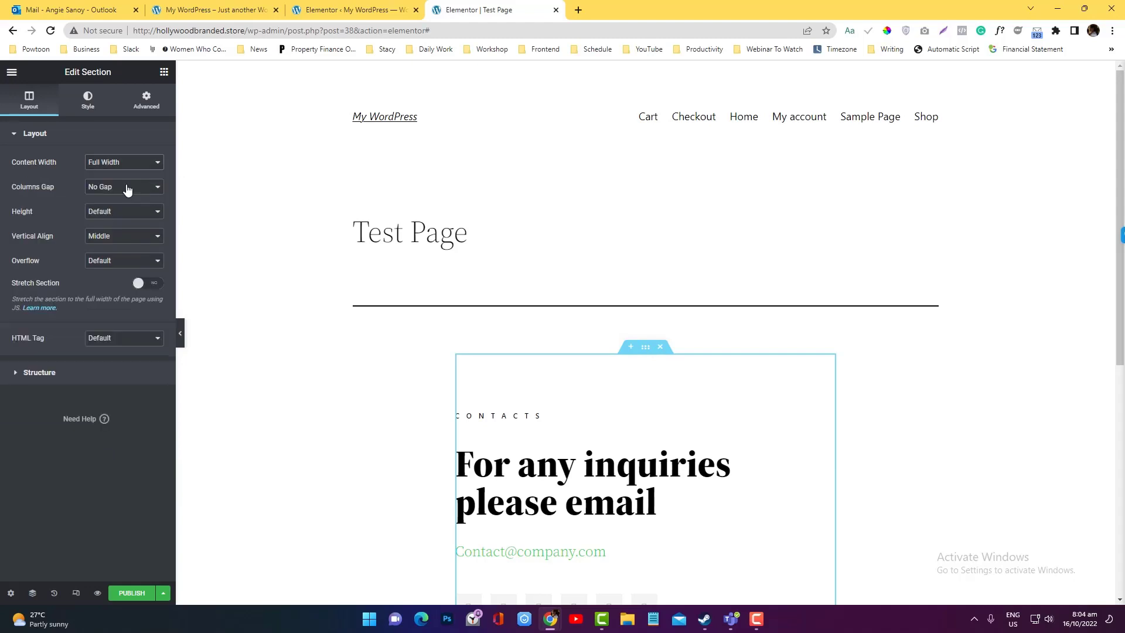
{"action": "left_click", "coordinate": [138, 283]}
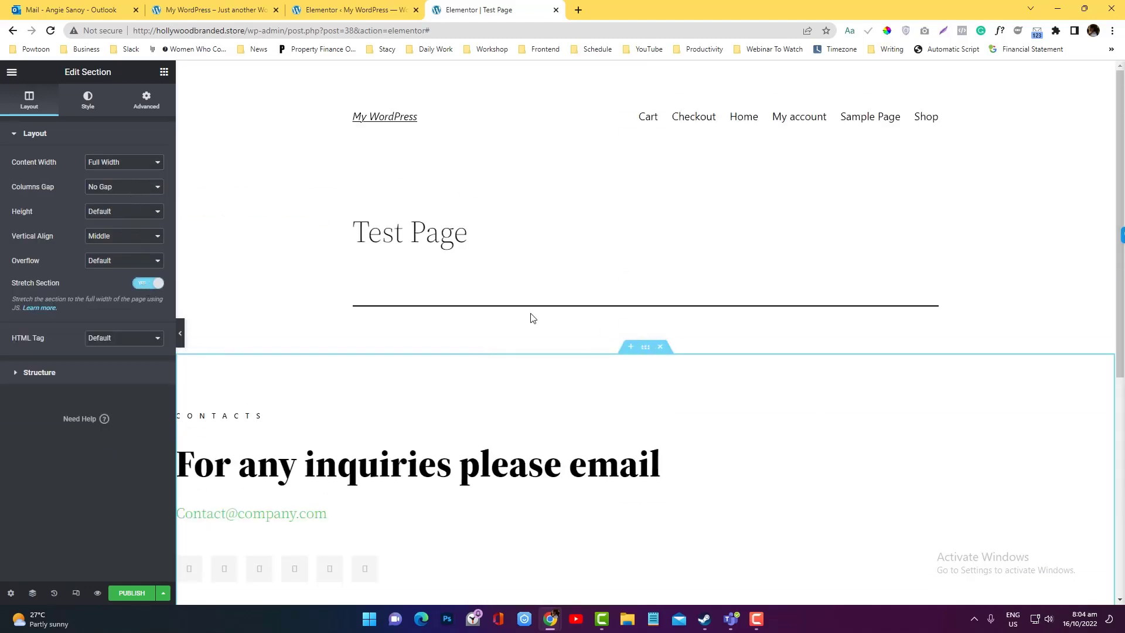
{"action": "left_click", "coordinate": [138, 283]}
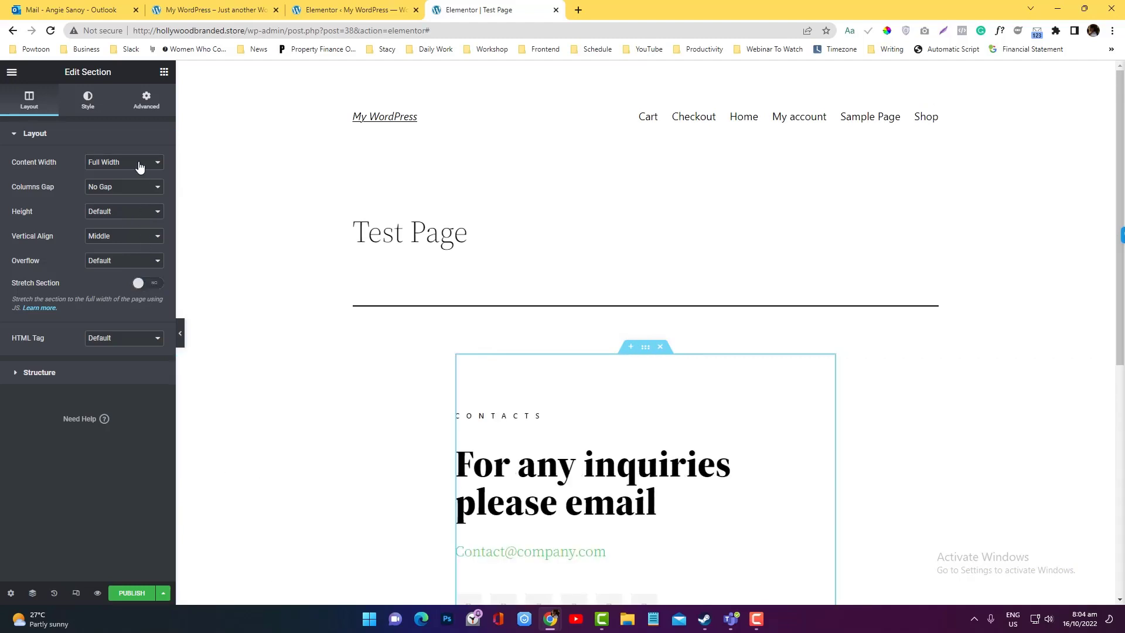
Delete the contact section from Test Page.
{"action": "scroll", "coordinate": [557, 348], "scroll_direction": "down", "scroll_amount": 5}
{"action": "scroll", "coordinate": [651, 334], "scroll_direction": "up", "scroll_amount": 5}
{"action": "left_click", "coordinate": [661, 348]}
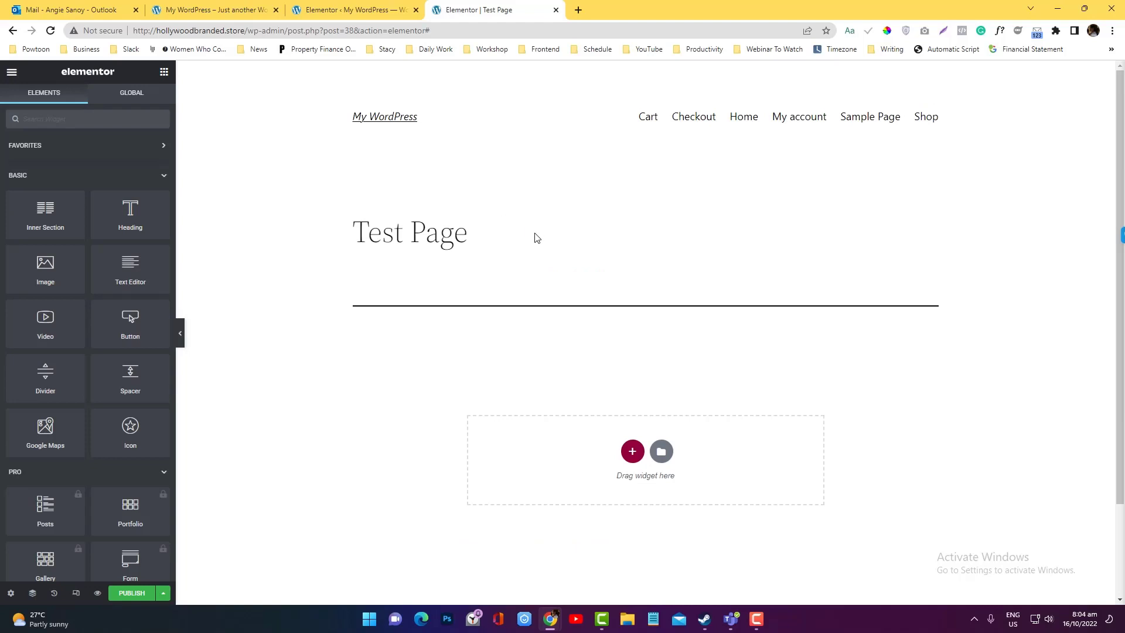
Reopen the template library and filter its blocks to the Team category.
{"action": "left_click", "coordinate": [120, 94]}
{"action": "left_click", "coordinate": [46, 98]}
{"action": "left_click", "coordinate": [661, 451]}
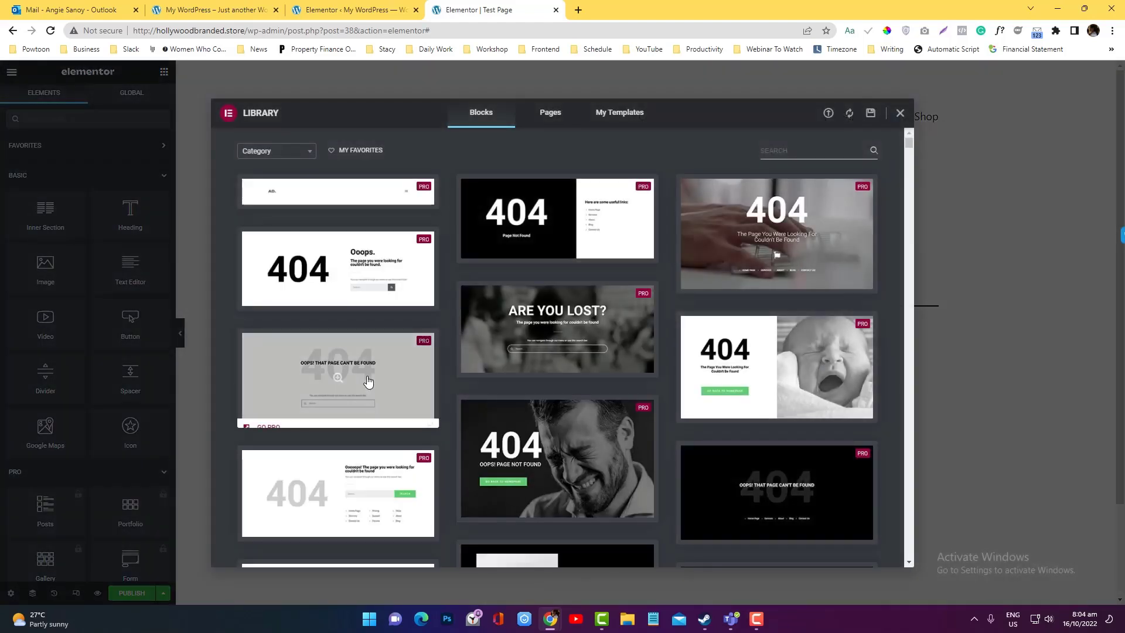
{"action": "scroll", "coordinate": [368, 381], "scroll_direction": "down", "scroll_amount": 15}
{"action": "scroll", "coordinate": [367, 381], "scroll_direction": "up", "scroll_amount": 5}
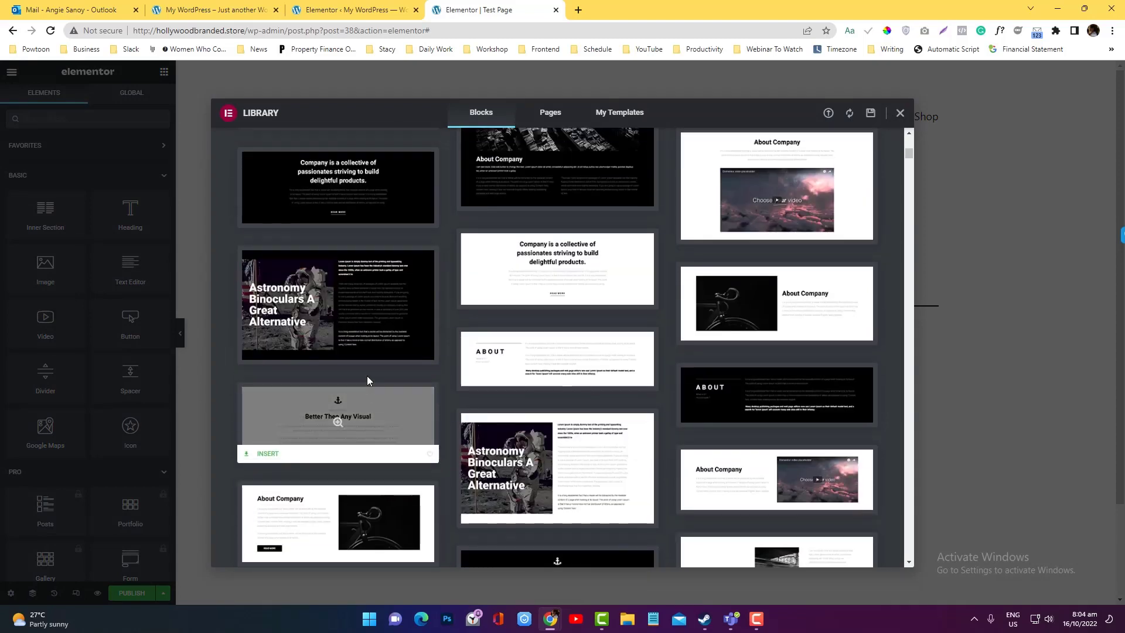
{"action": "scroll", "coordinate": [367, 380], "scroll_direction": "up", "scroll_amount": 10}
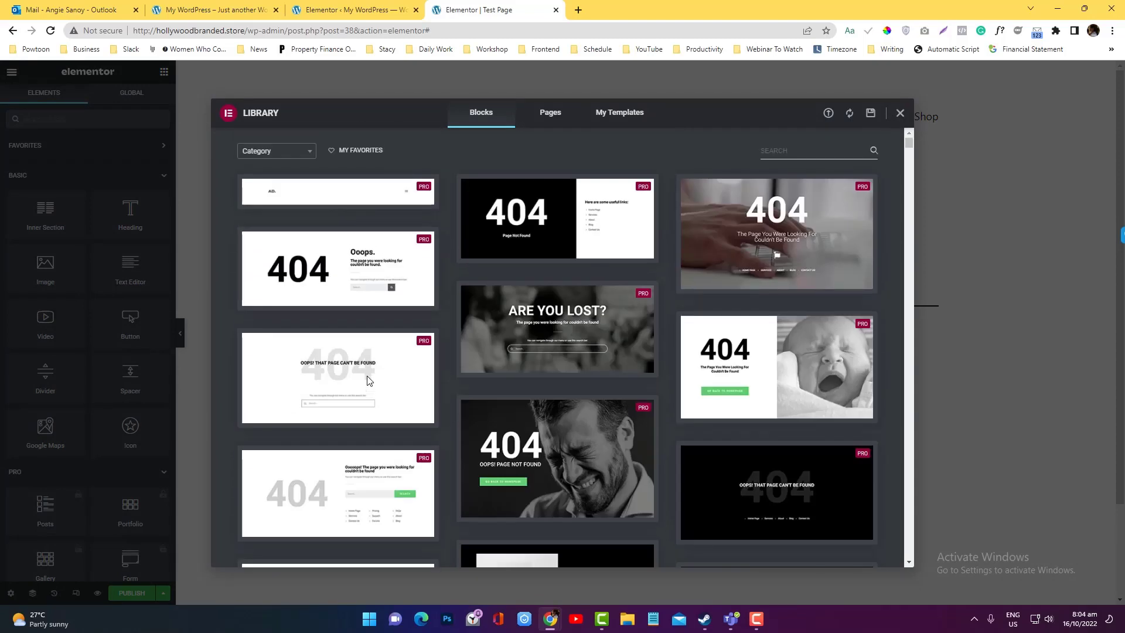
{"action": "left_click", "coordinate": [290, 154]}
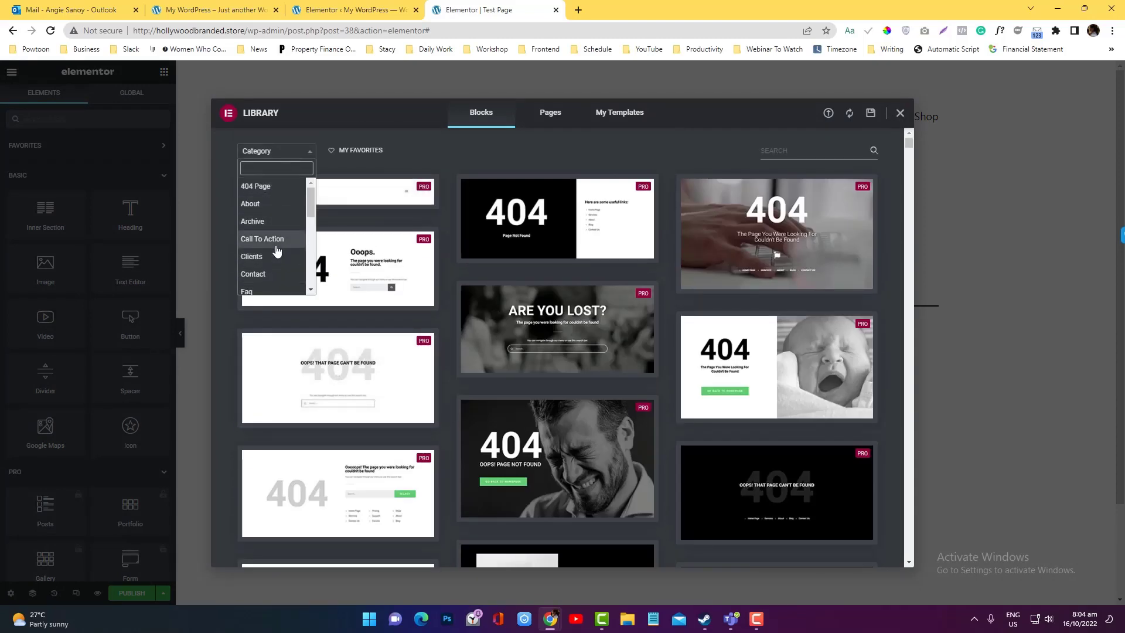
{"action": "scroll", "coordinate": [277, 251], "scroll_direction": "down", "scroll_amount": 5}
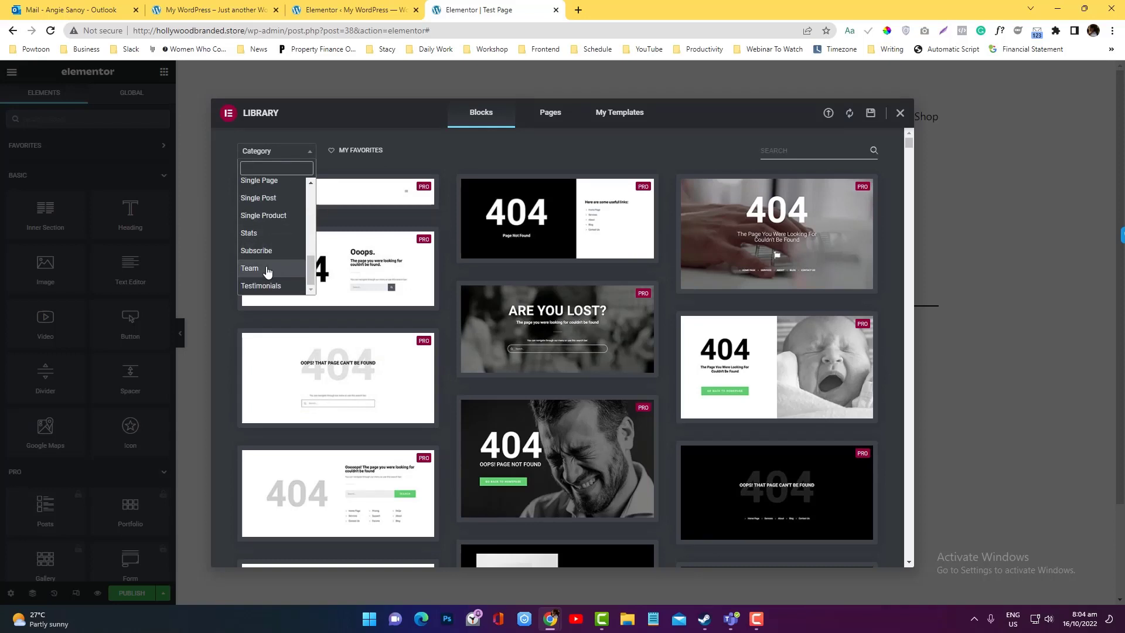
{"action": "left_click", "coordinate": [267, 271]}
Insert the black team block with three members in a row into Test Page and review it.
{"action": "mouse_move", "coordinate": [371, 220]}
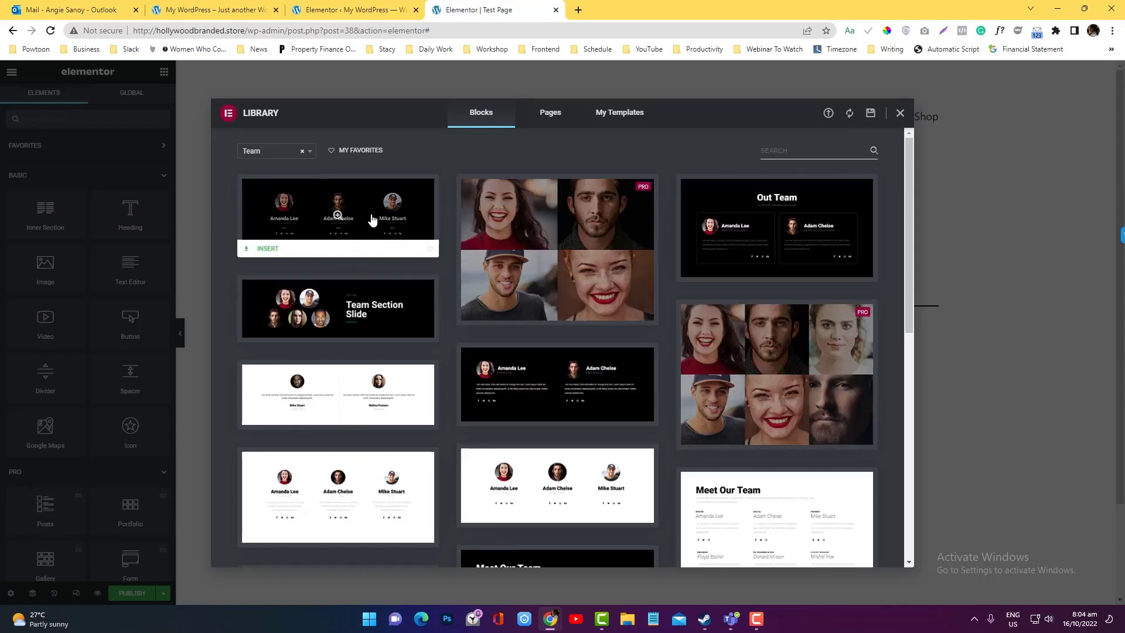
{"action": "left_click", "coordinate": [265, 249]}
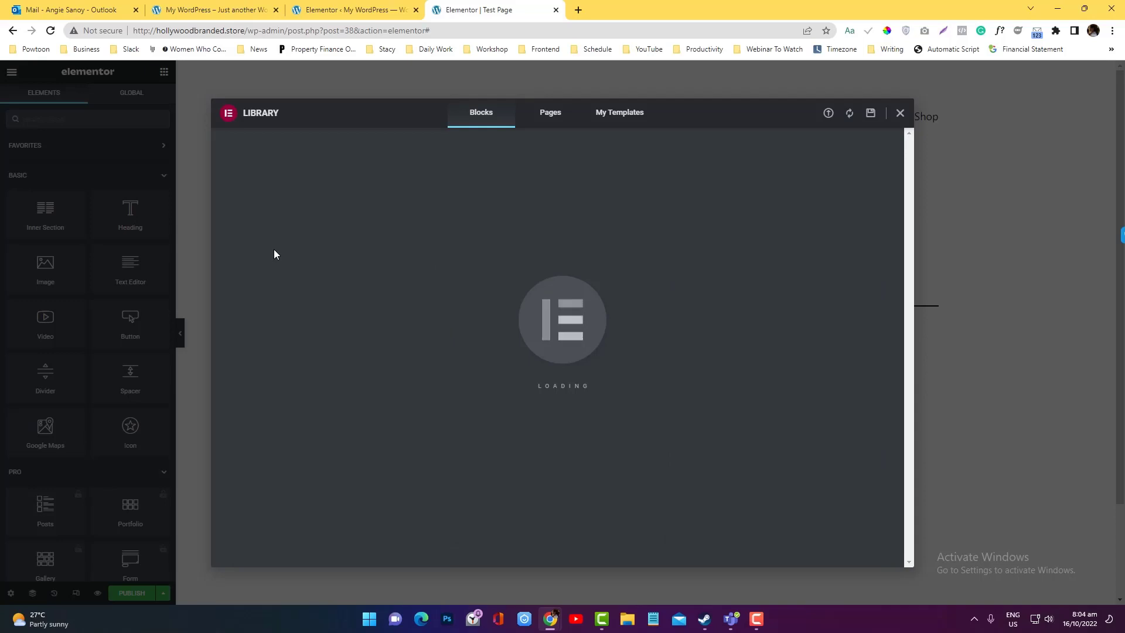
{"action": "scroll", "coordinate": [642, 359], "scroll_direction": "down", "scroll_amount": 5}
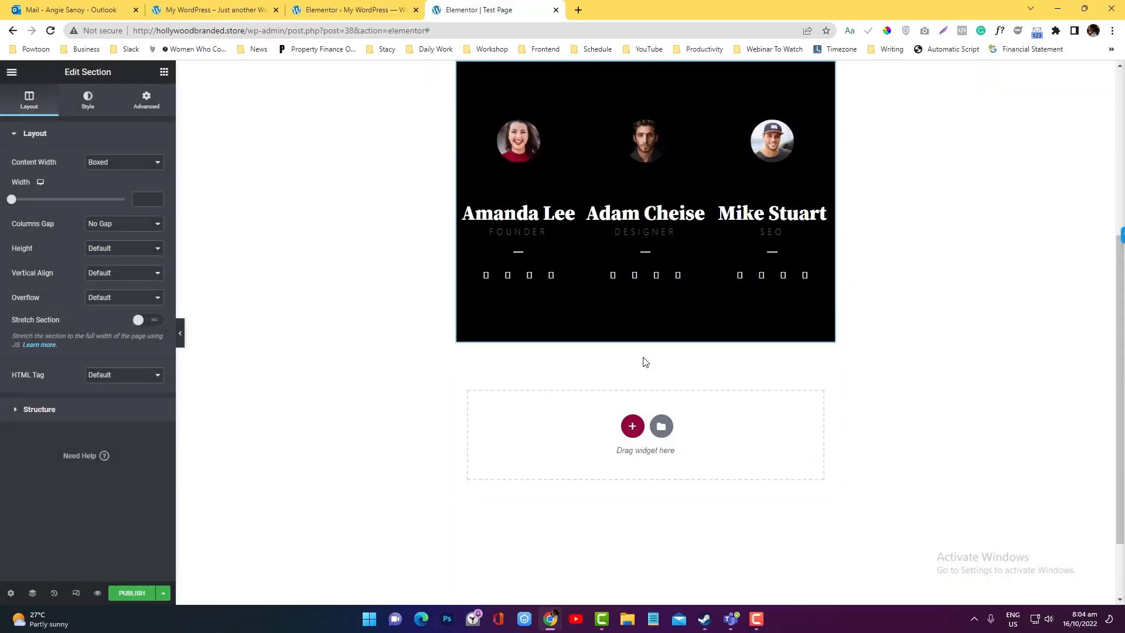
{"action": "scroll", "coordinate": [643, 358], "scroll_direction": "up", "scroll_amount": 5}
{"action": "scroll", "coordinate": [643, 358], "scroll_direction": "down", "scroll_amount": 5}
{"action": "scroll", "coordinate": [643, 359], "scroll_direction": "up", "scroll_amount": 5}
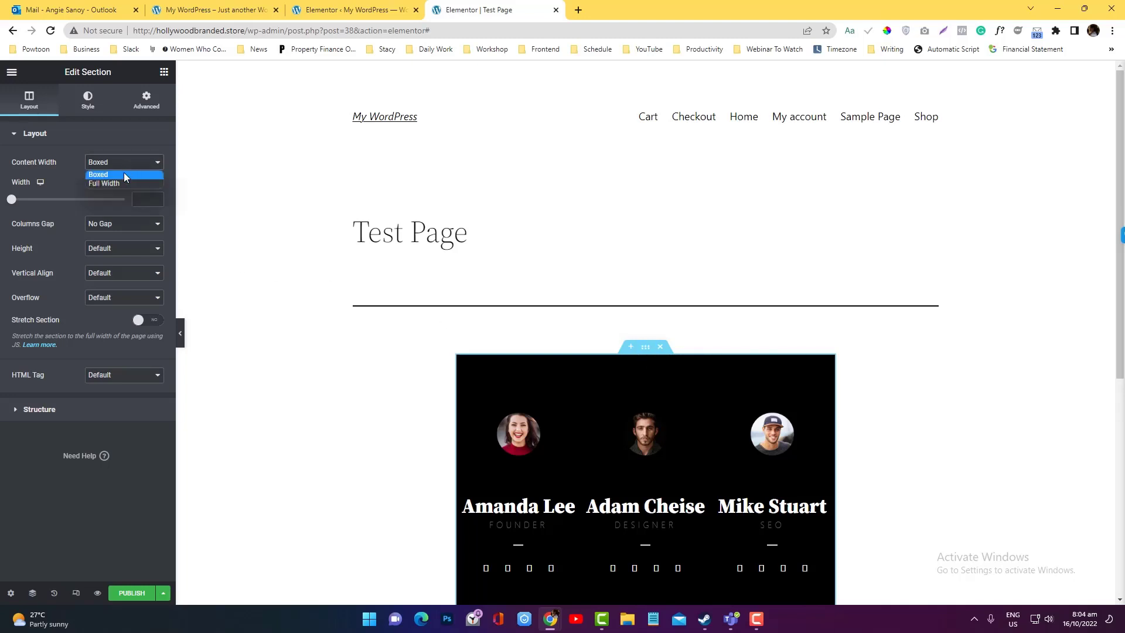
Set the team section's content width to Full Width and turn on Stretch Section.
{"action": "mouse_move", "coordinate": [13, 200]}
{"action": "left_mouse_down"}
{"action": "mouse_move", "coordinate": [120, 216]}
{"action": "mouse_move", "coordinate": [2, 196]}
{"action": "left_mouse_up"}
{"action": "left_click", "coordinate": [115, 169]}
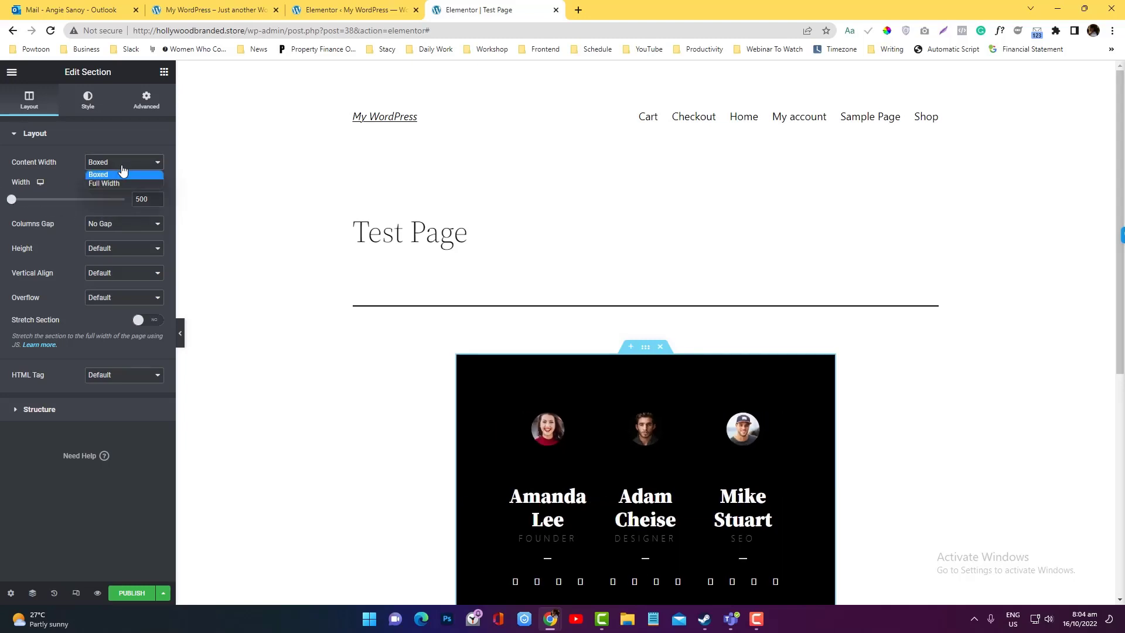
{"action": "left_click", "coordinate": [118, 183]}
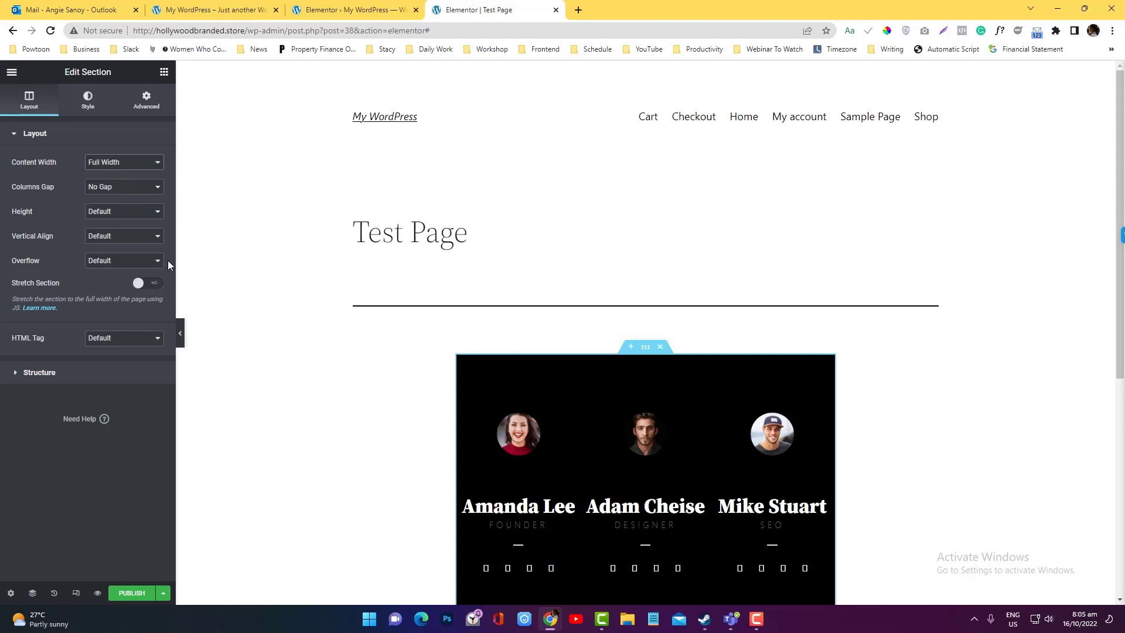
{"action": "left_click", "coordinate": [120, 261]}
{"action": "left_click", "coordinate": [121, 263]}
{"action": "left_click", "coordinate": [148, 283]}
{"action": "scroll", "coordinate": [531, 368], "scroll_direction": "down", "scroll_amount": 5}
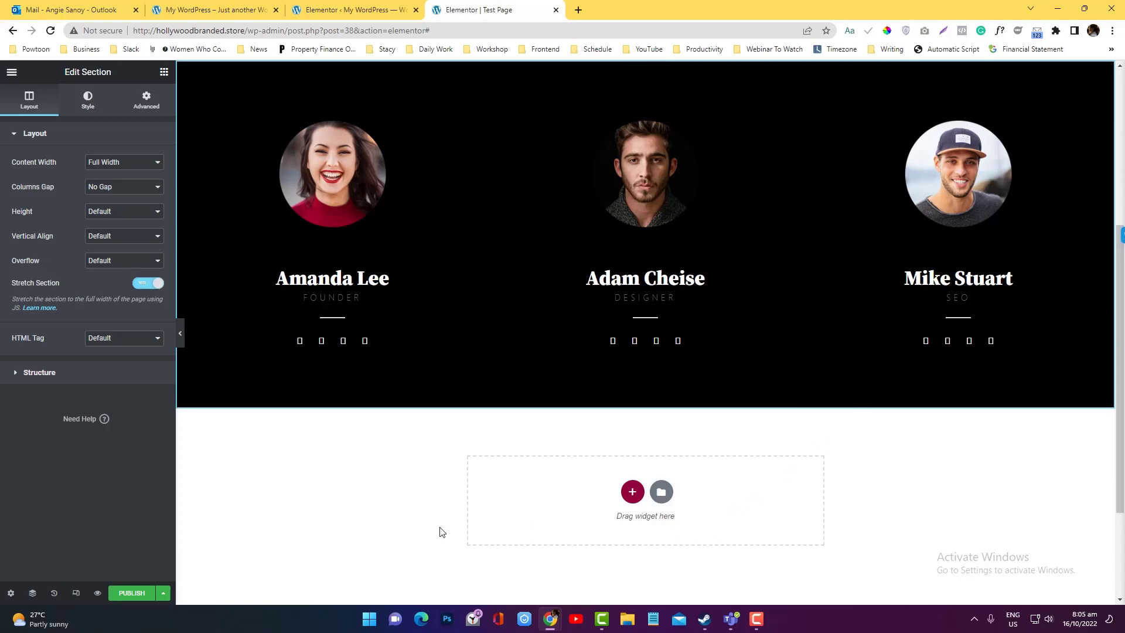
Publish Test Page and check the additional save options.
{"action": "left_click", "coordinate": [127, 594]}
{"action": "left_click", "coordinate": [163, 593]}
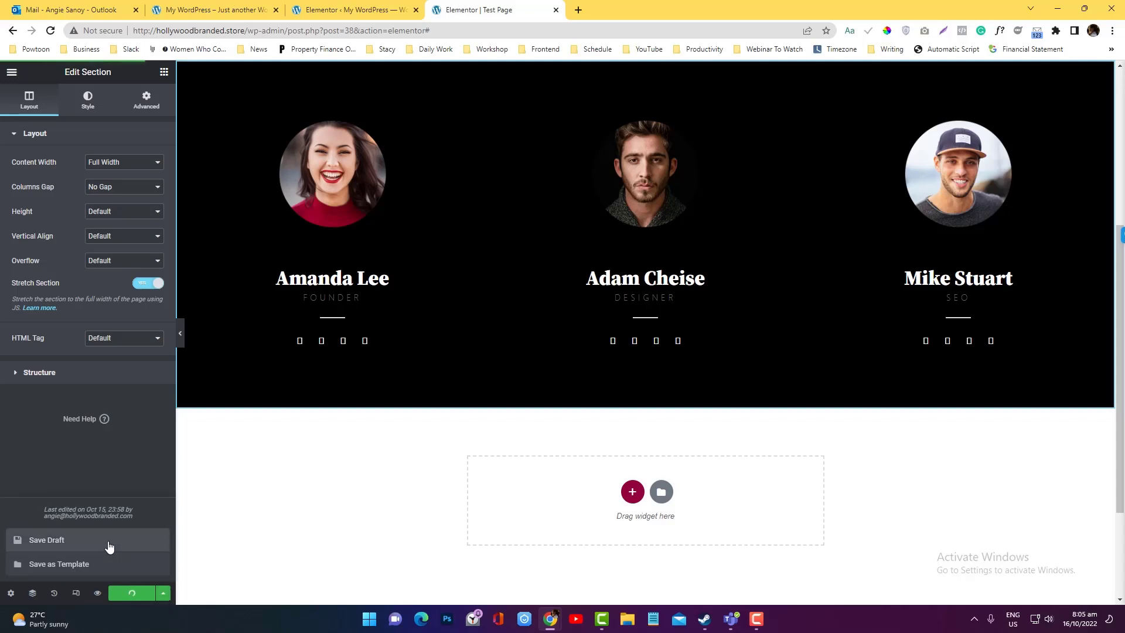
{"action": "left_click", "coordinate": [240, 539]}
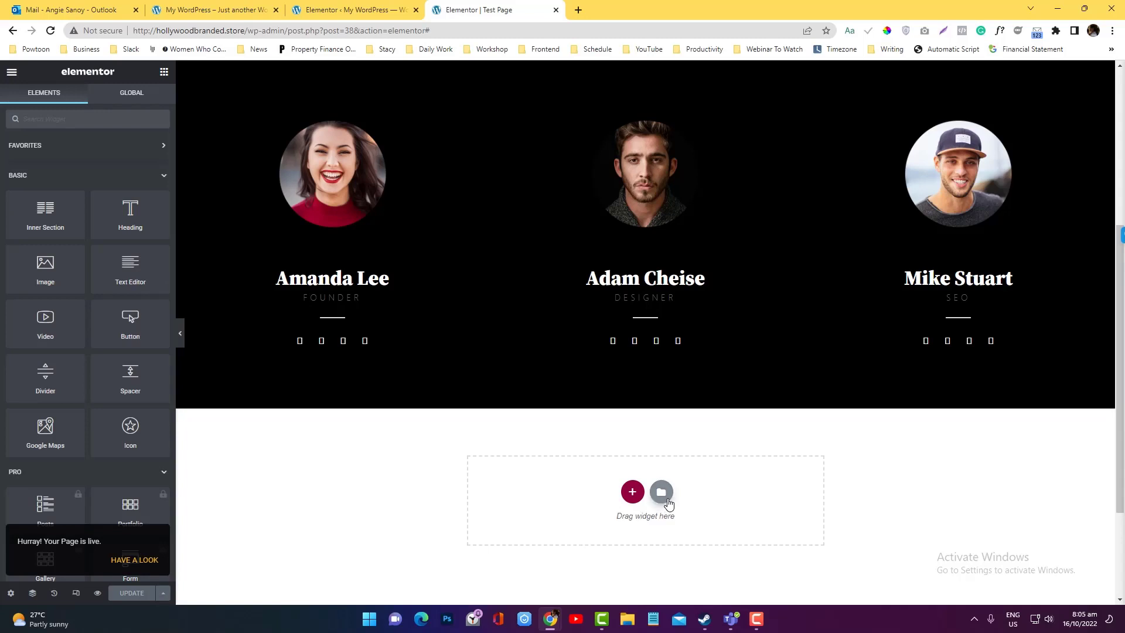
Browse the template library's Pages and My Templates collections, close the library and look over Test Page.
{"action": "left_click", "coordinate": [665, 499]}
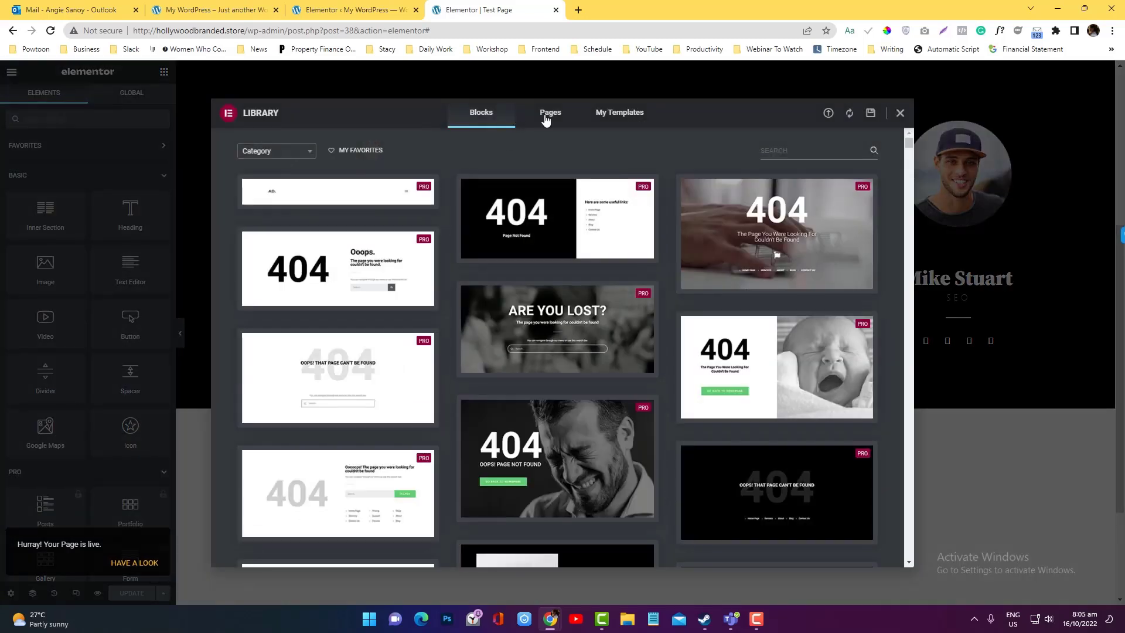
{"action": "left_click", "coordinate": [548, 116]}
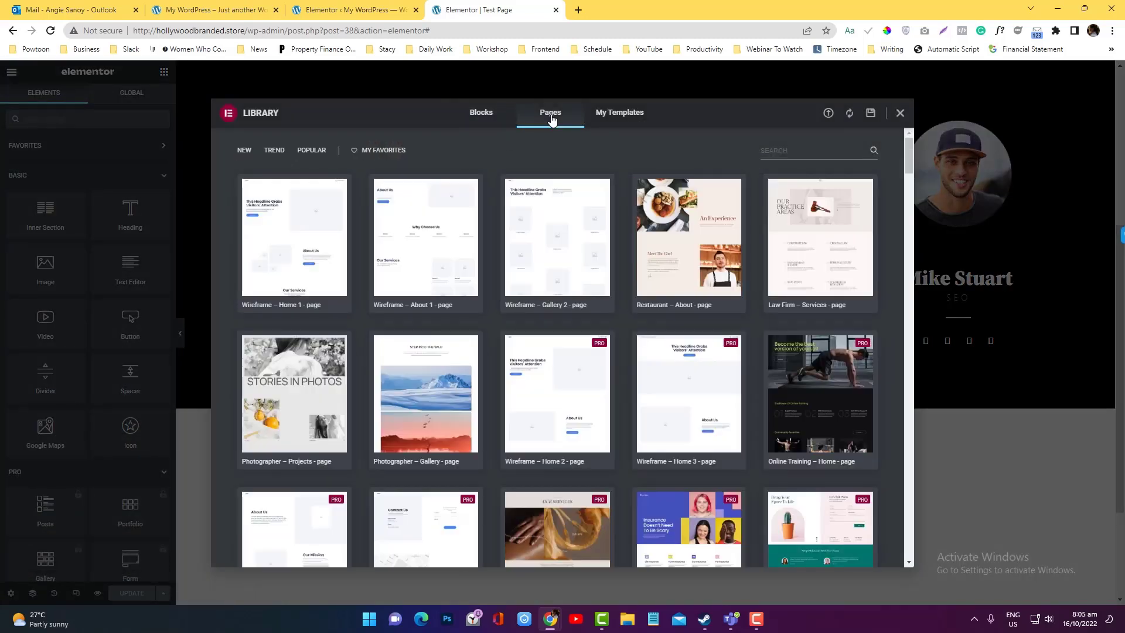
{"action": "left_click", "coordinate": [598, 116]}
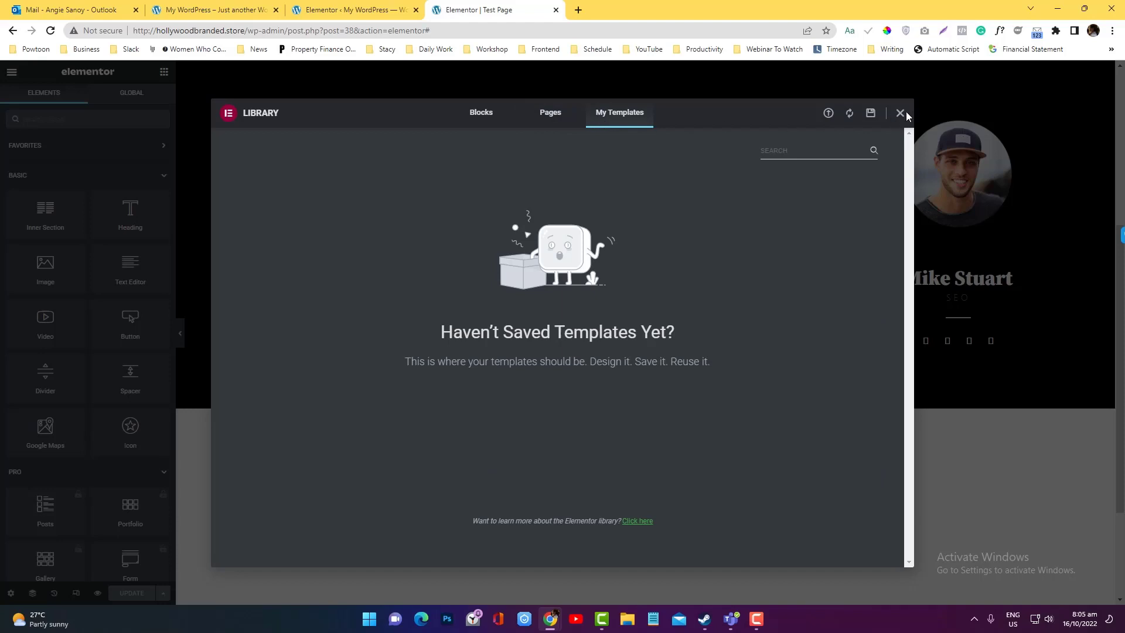
{"action": "left_click", "coordinate": [900, 113]}
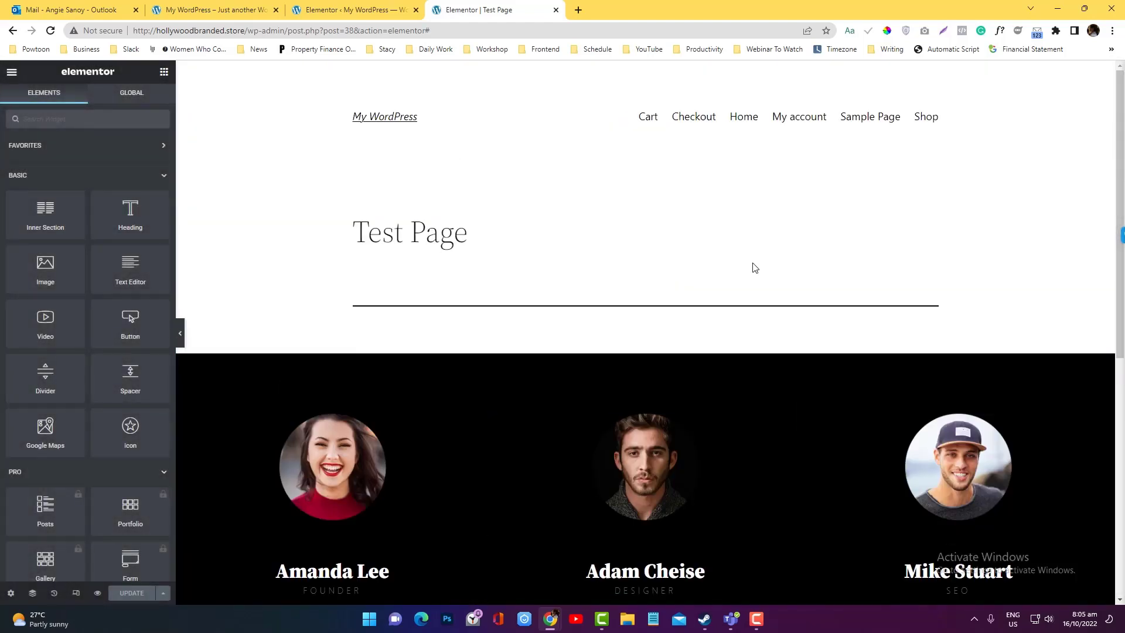
{"action": "scroll", "coordinate": [755, 267], "scroll_direction": "down", "scroll_amount": 5}
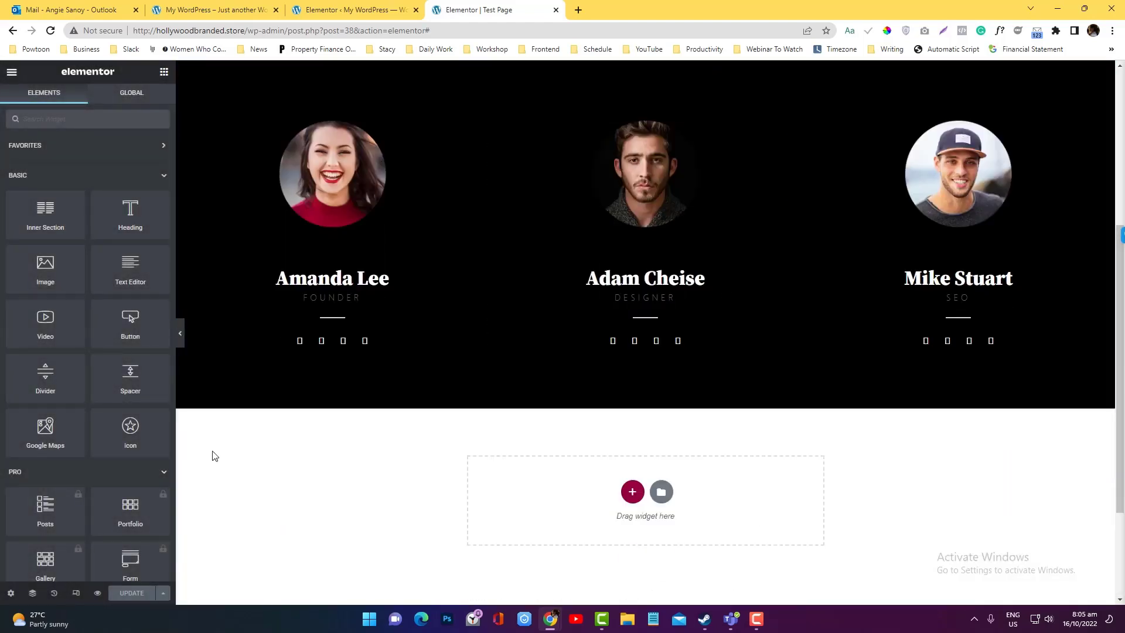
{"action": "scroll", "coordinate": [257, 354], "scroll_direction": "up", "scroll_amount": 5}
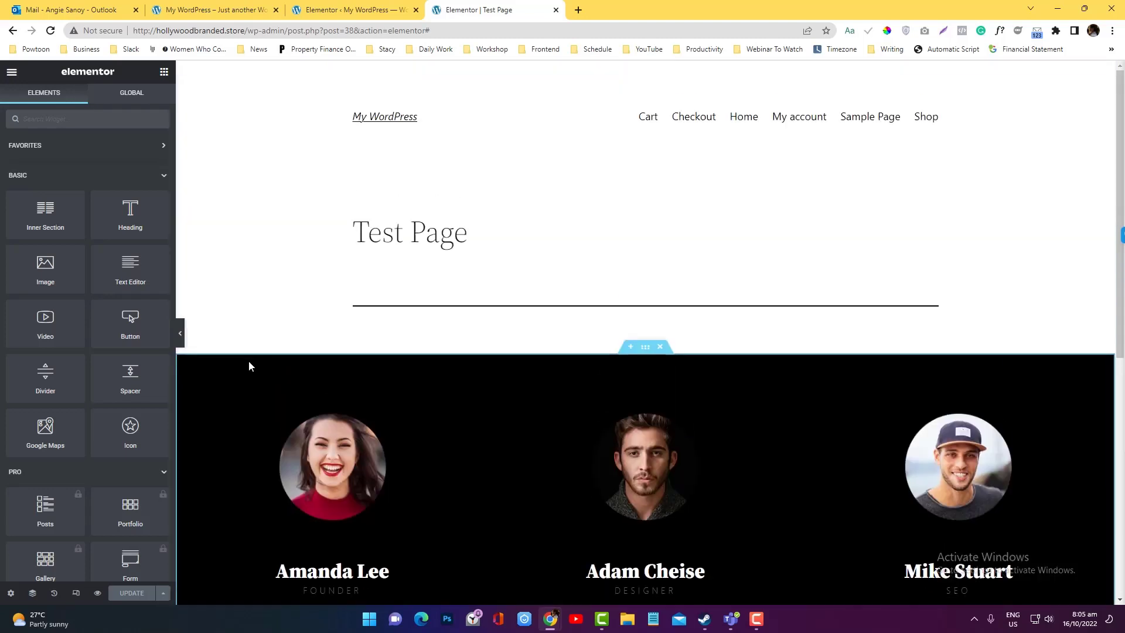
Check the save options with the team section selected, and inspect the section's entry in the Navigator.
{"action": "left_click", "coordinate": [646, 347]}
{"action": "left_click", "coordinate": [162, 595]}
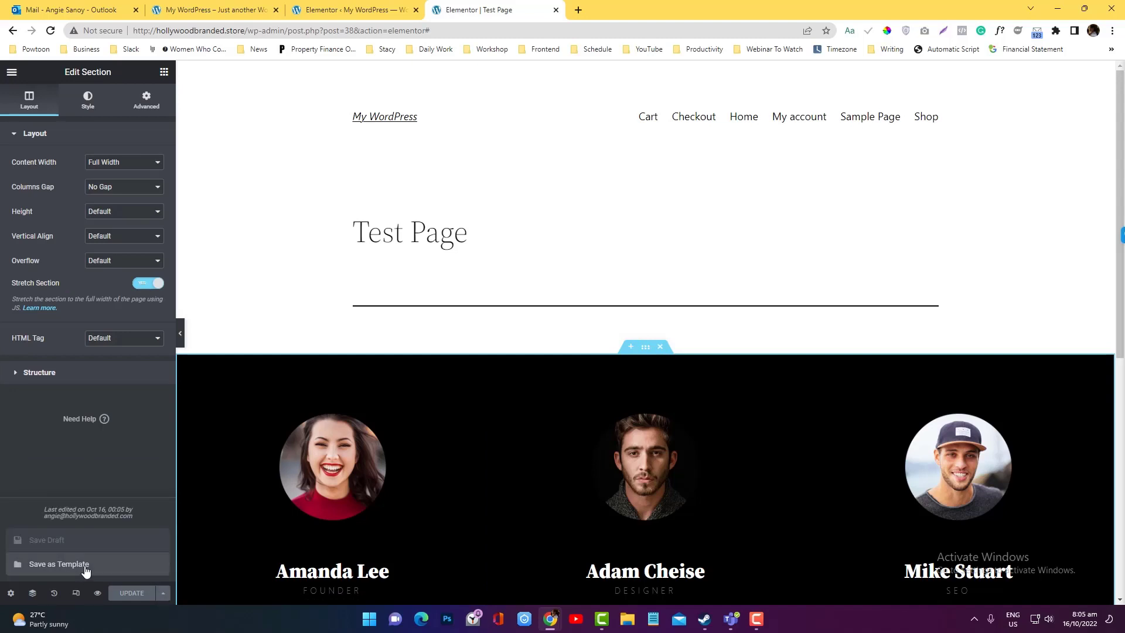
{"action": "left_click", "coordinate": [34, 594]}
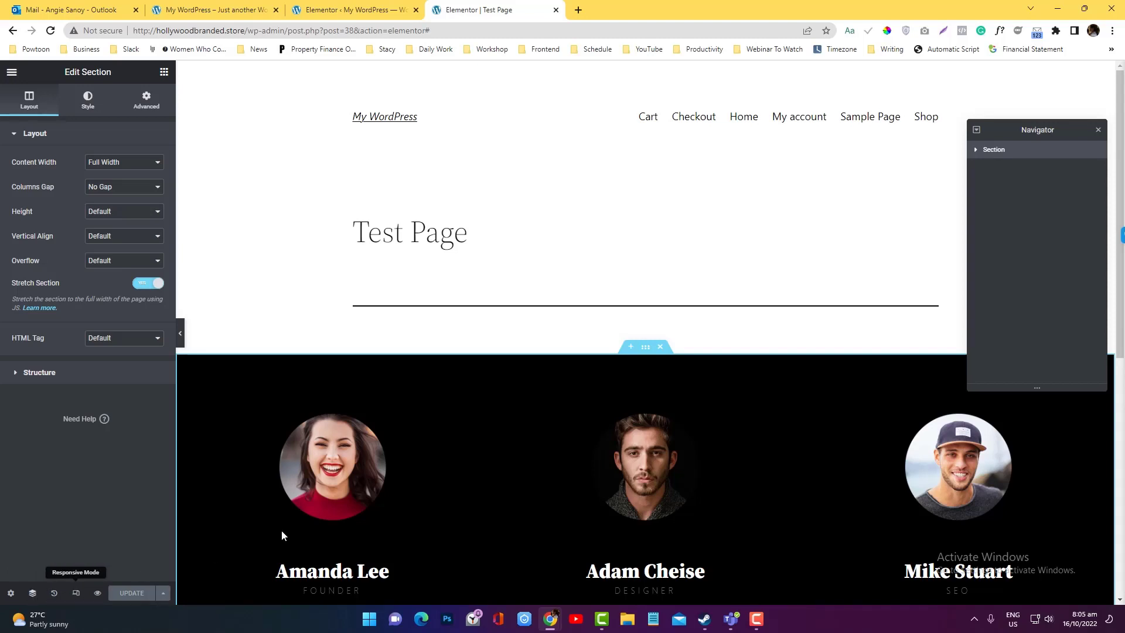
{"action": "scroll", "coordinate": [692, 238], "scroll_direction": "down", "scroll_amount": 5}
{"action": "scroll", "coordinate": [691, 237], "scroll_direction": "up", "scroll_amount": 5}
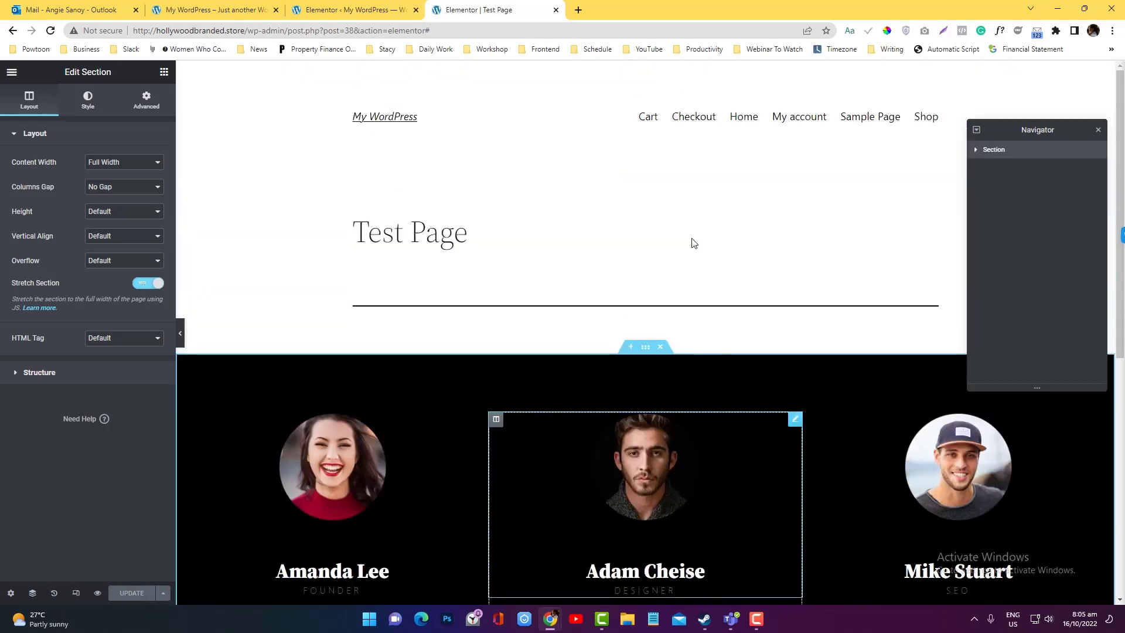
{"action": "scroll", "coordinate": [691, 237], "scroll_direction": "down", "scroll_amount": 4}
{"action": "scroll", "coordinate": [692, 237], "scroll_direction": "up", "scroll_amount": 4}
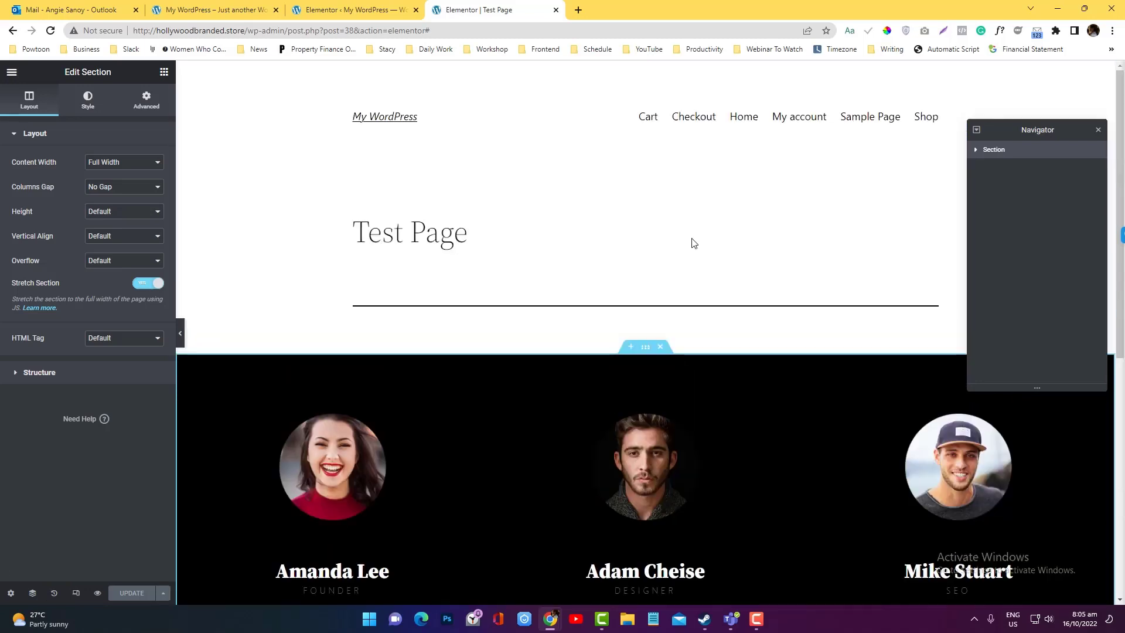
{"action": "left_click", "coordinate": [975, 151]}
{"action": "left_click", "coordinate": [975, 150]}
{"action": "left_click", "coordinate": [976, 151]}
{"action": "left_click", "coordinate": [977, 150]}
Add an empty section with three equal columns below the team section.
{"action": "scroll", "coordinate": [668, 369], "scroll_direction": "down", "scroll_amount": 5}
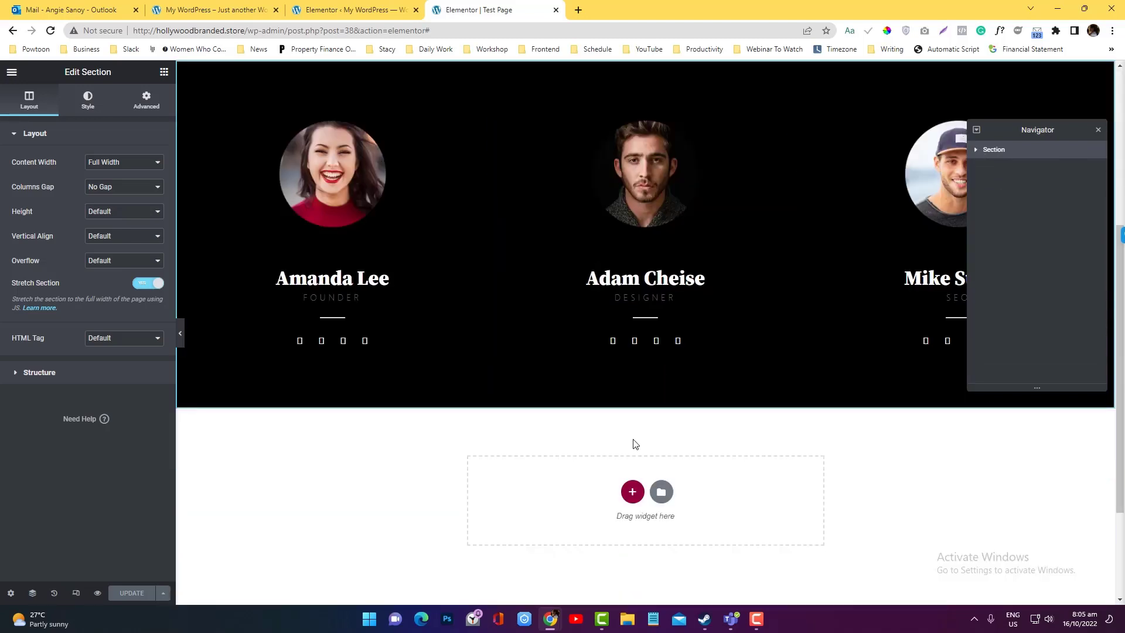
{"action": "left_click", "coordinate": [633, 494]}
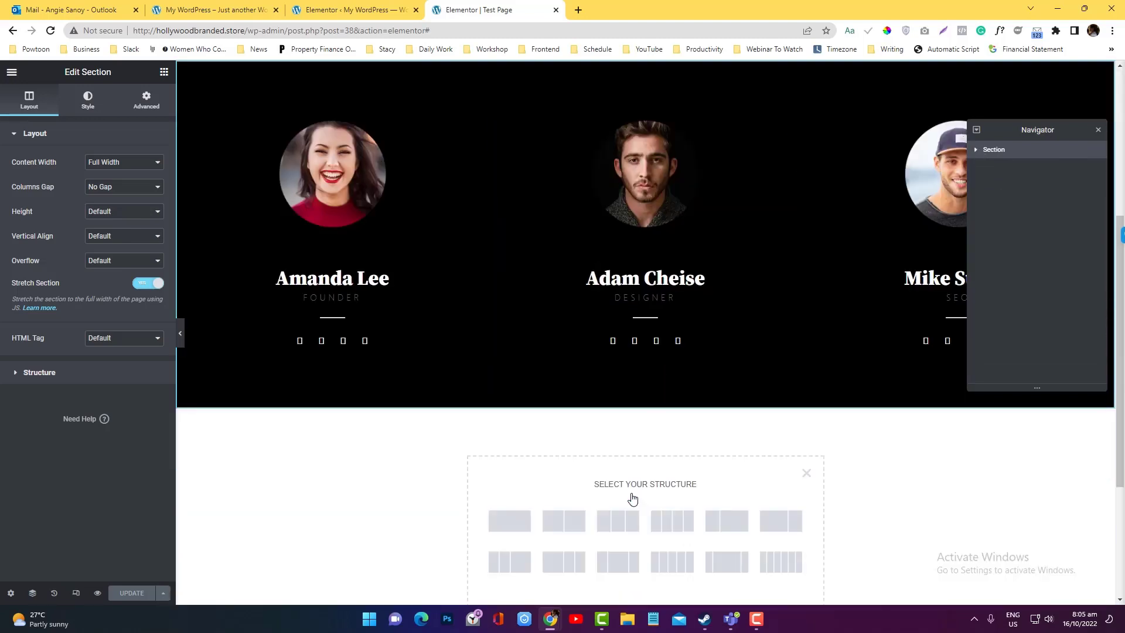
{"action": "left_click", "coordinate": [614, 526]}
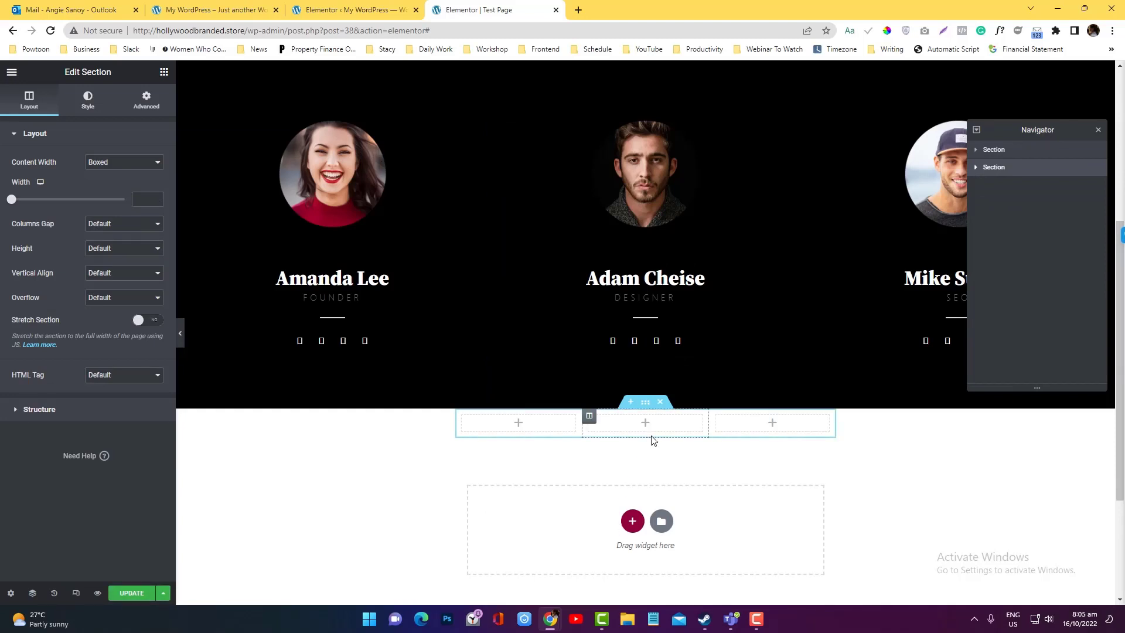
Check the context options of both sections in the Navigator and open the team section for editing.
{"action": "right_click", "coordinate": [1015, 170]}
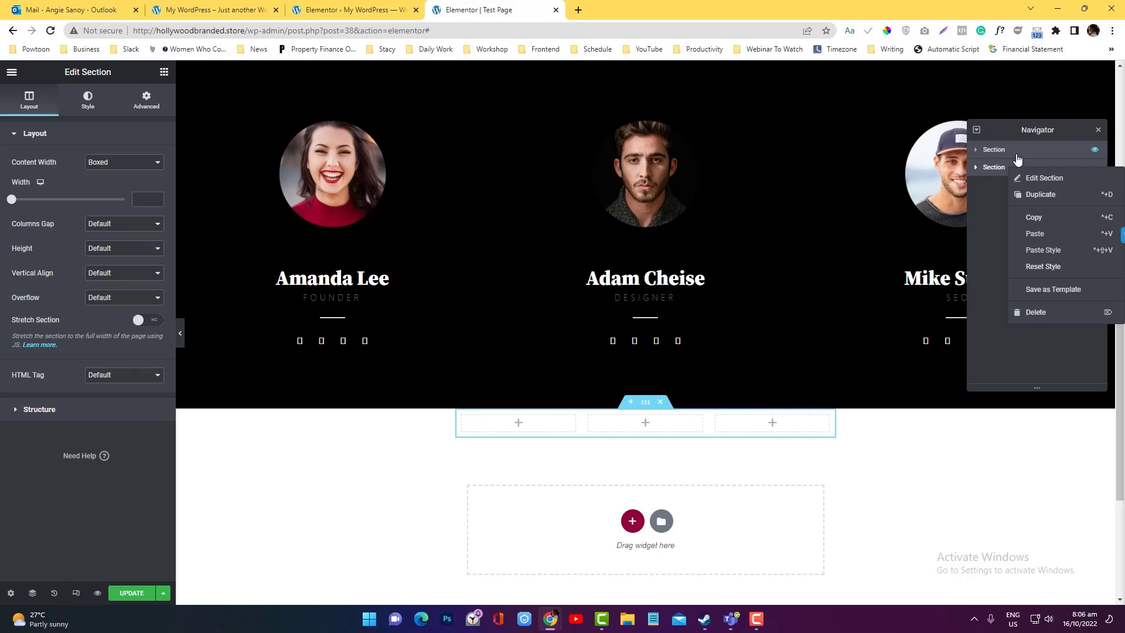
{"action": "left_click", "coordinate": [1017, 158]}
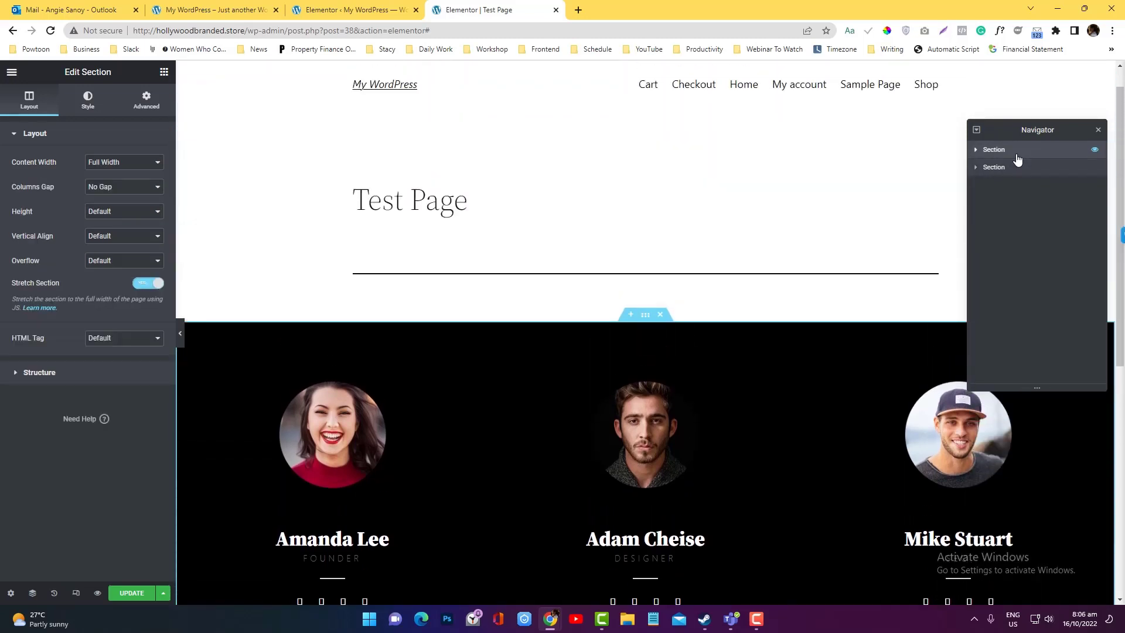
{"action": "right_click", "coordinate": [1018, 157]}
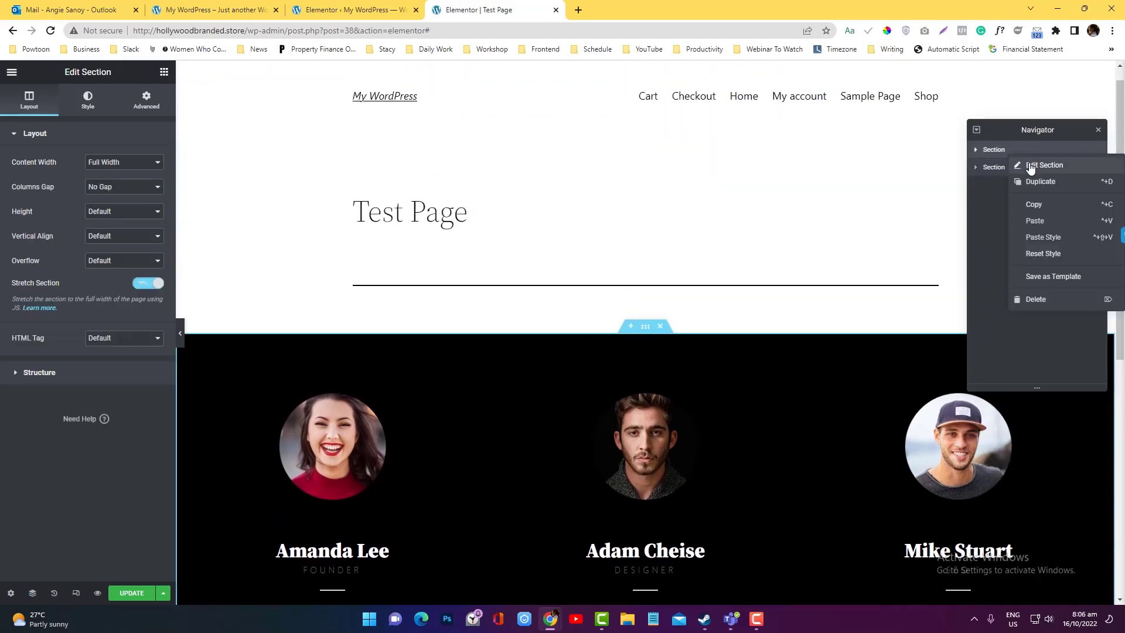
{"action": "left_click", "coordinate": [1032, 167]}
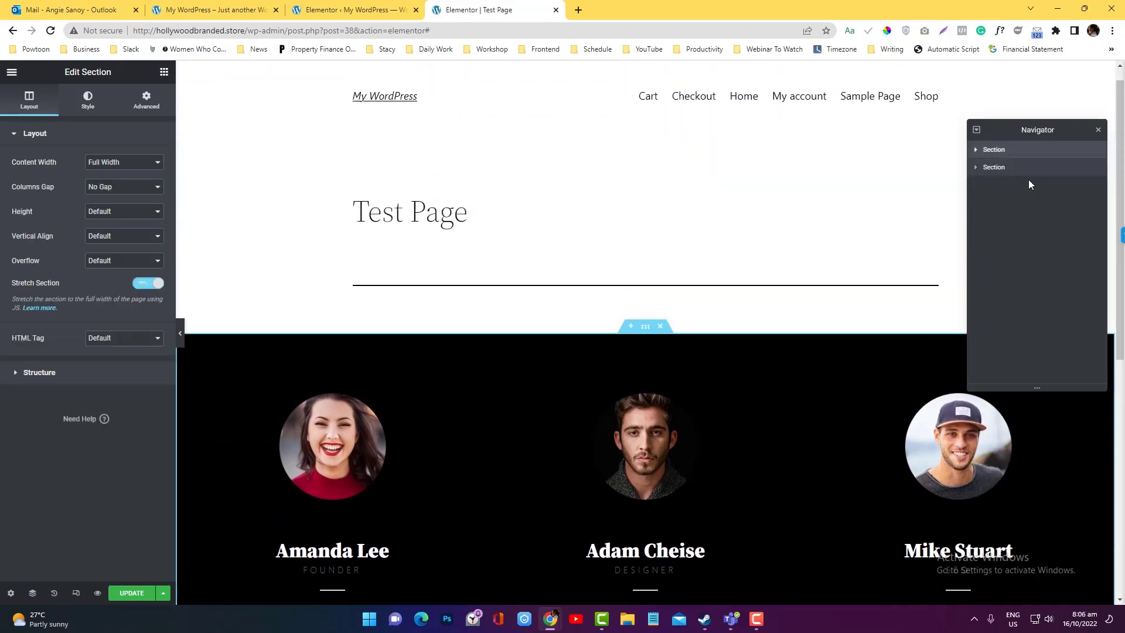
{"action": "left_click", "coordinate": [976, 150]}
{"action": "left_click", "coordinate": [975, 150]}
Compare the team section's context options in the Navigator with the page's Save Draft and Save as Template options.
{"action": "right_click", "coordinate": [1009, 155]}
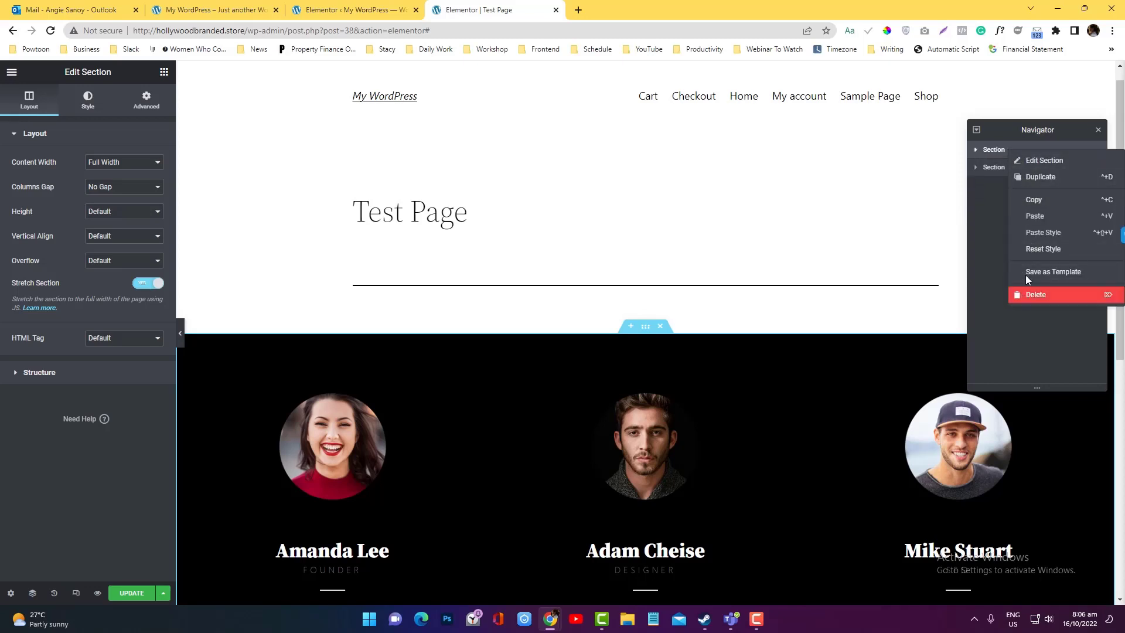
{"action": "scroll", "coordinate": [859, 283], "scroll_direction": "down", "scroll_amount": 5}
{"action": "scroll", "coordinate": [859, 283], "scroll_direction": "up", "scroll_amount": 2}
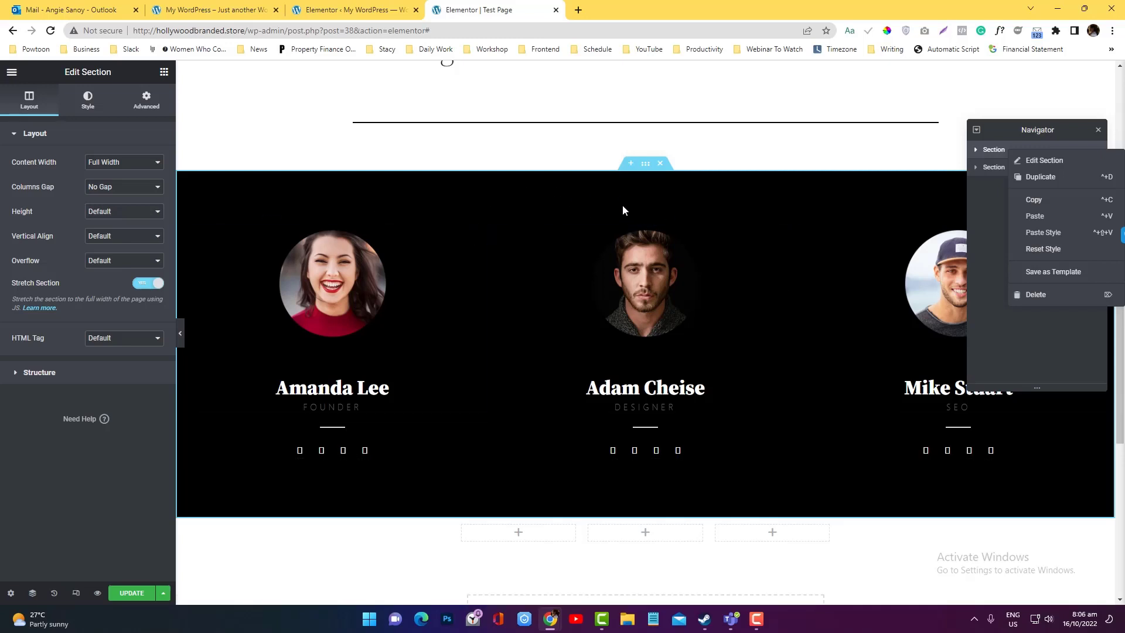
{"action": "left_click", "coordinate": [162, 590]}
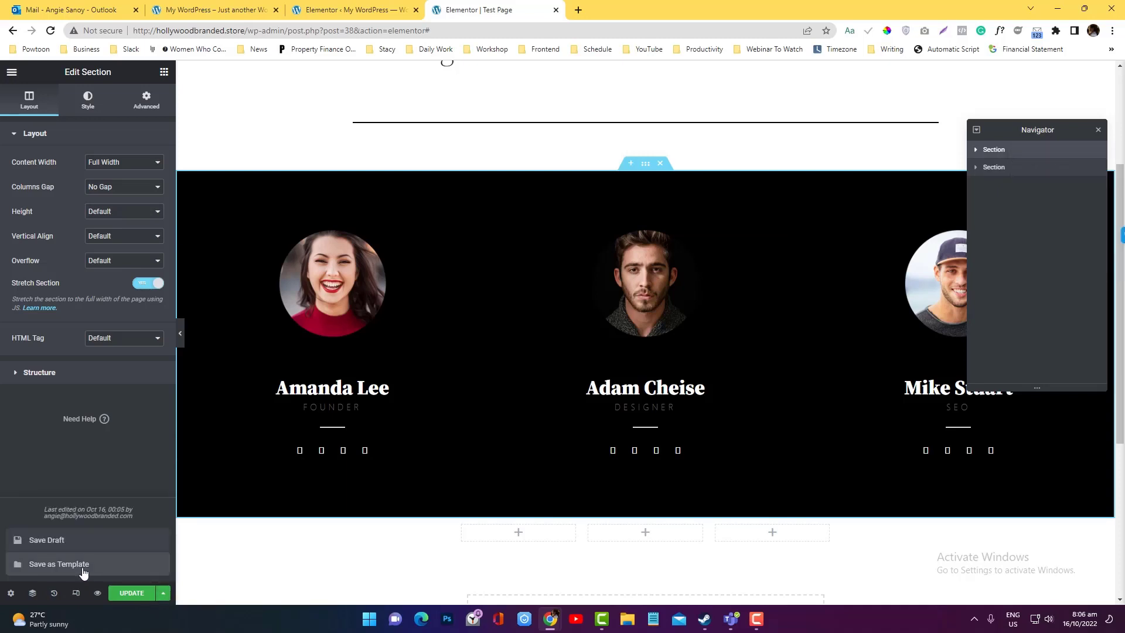
{"action": "left_click", "coordinate": [164, 593]}
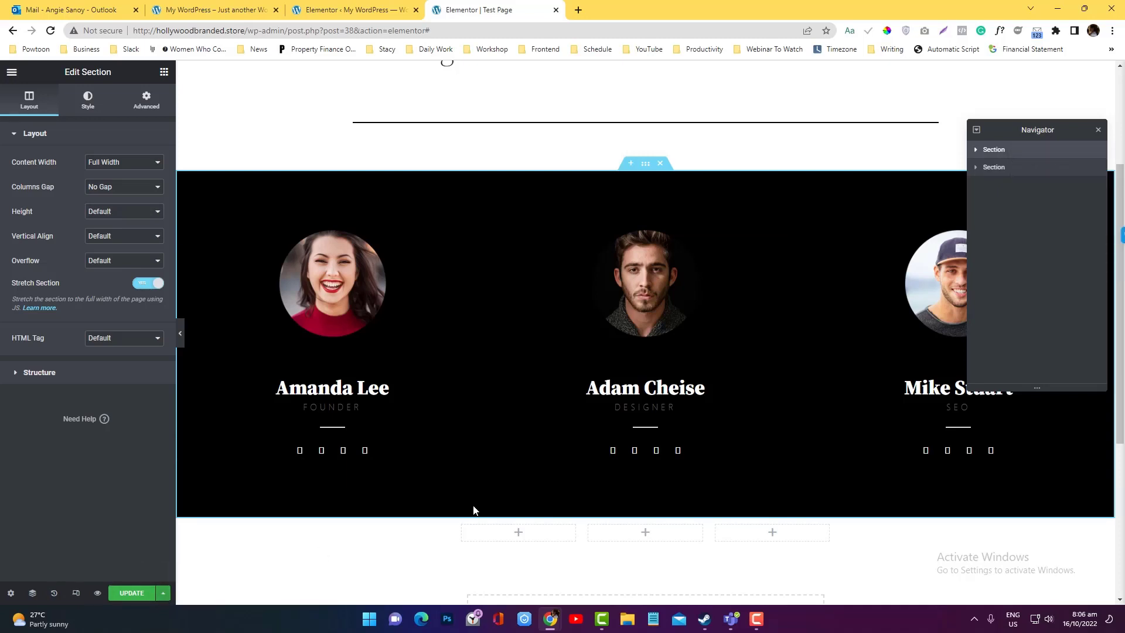
{"action": "right_click", "coordinate": [1065, 153]}
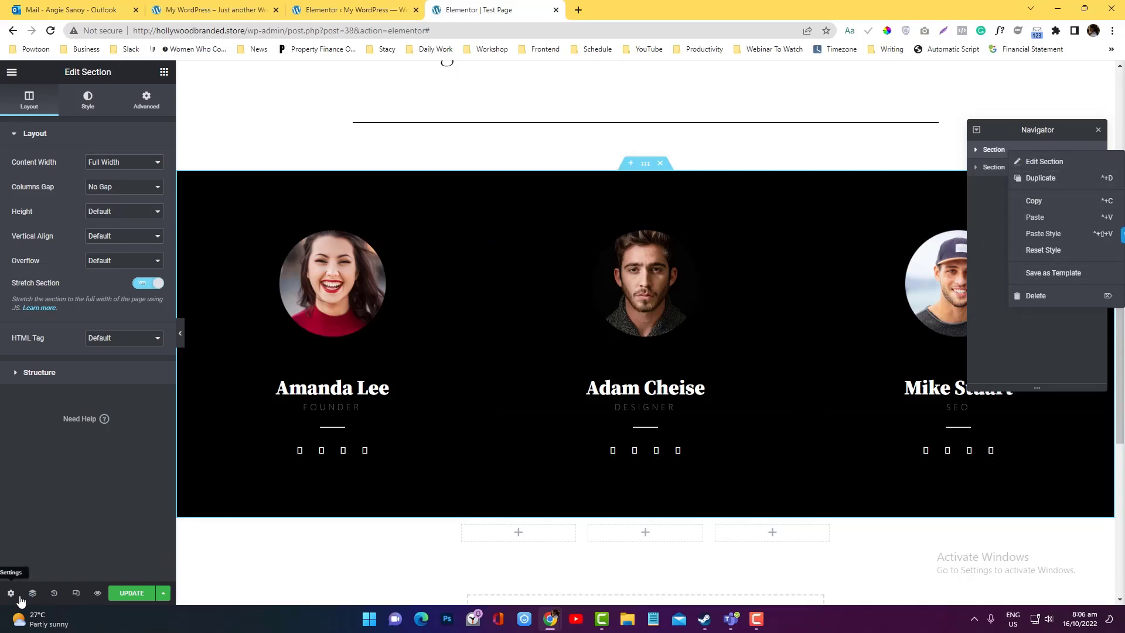
Review the page's action history and check the layout in tablet, mobile and desktop views using Responsive Mode.
{"action": "left_click", "coordinate": [54, 593]}
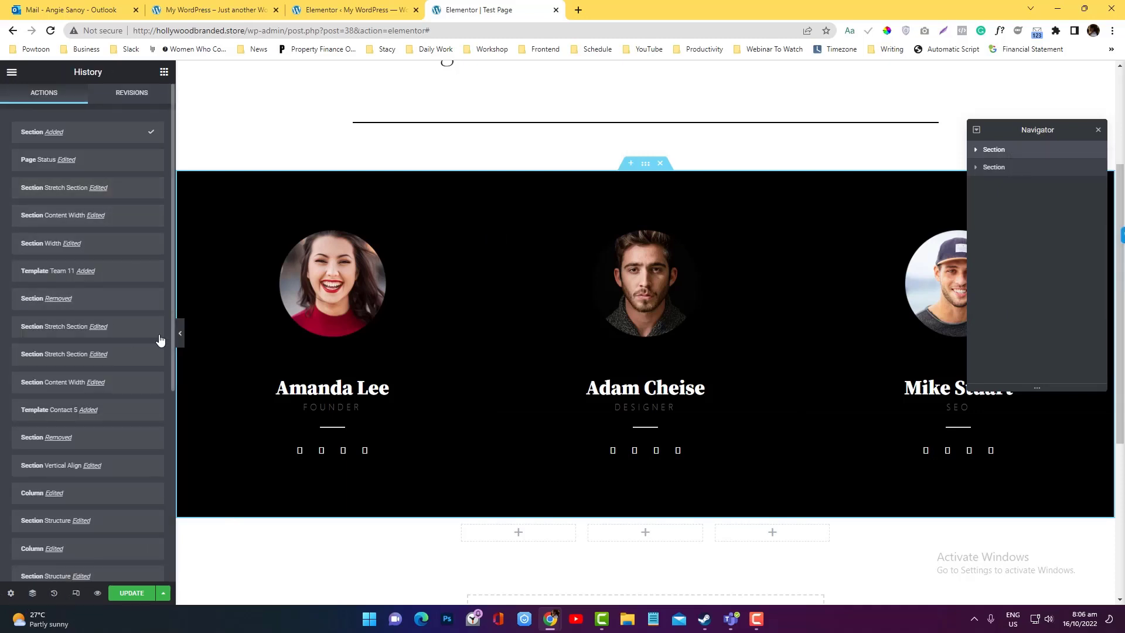
{"action": "left_click", "coordinate": [76, 594]}
{"action": "left_click", "coordinate": [75, 594]}
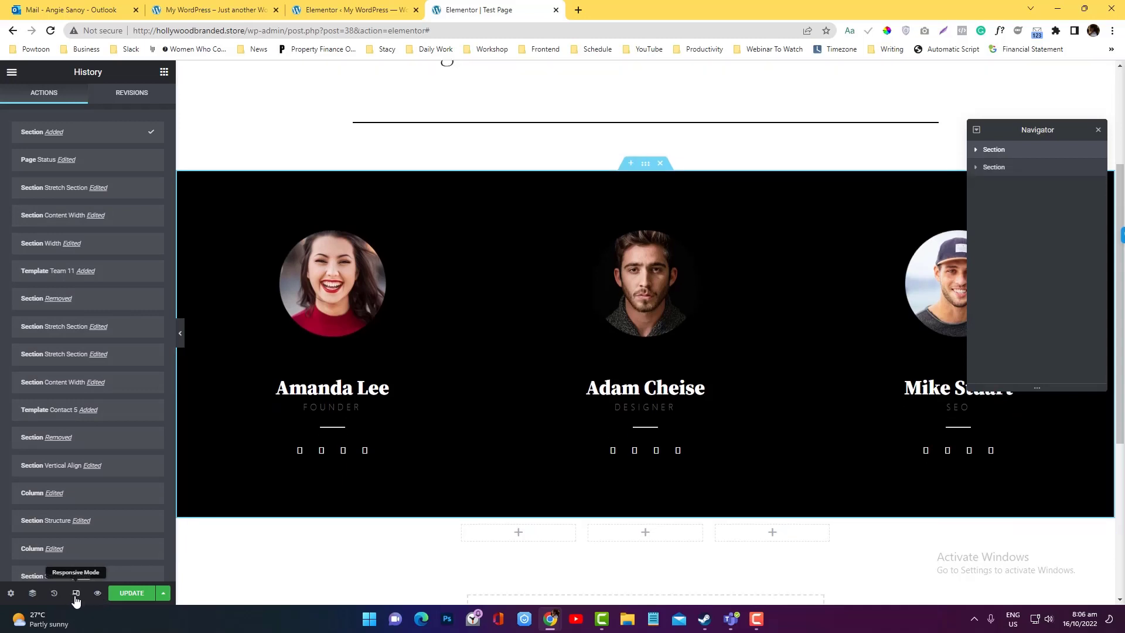
{"action": "left_click", "coordinate": [76, 594]}
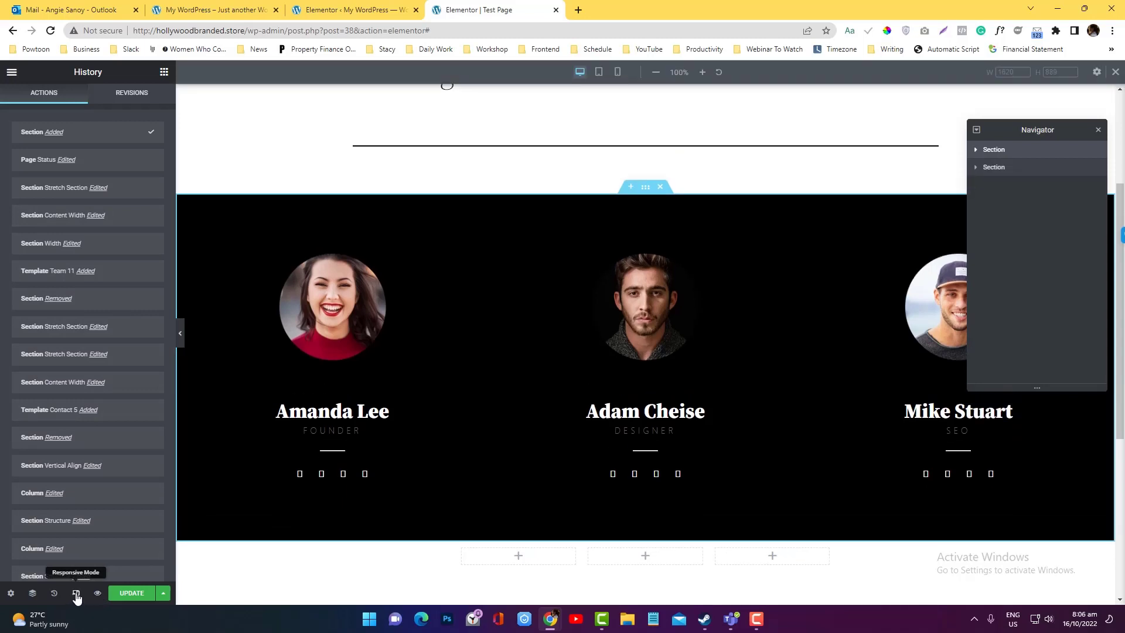
{"action": "left_click", "coordinate": [602, 72]}
{"action": "left_click", "coordinate": [619, 72]}
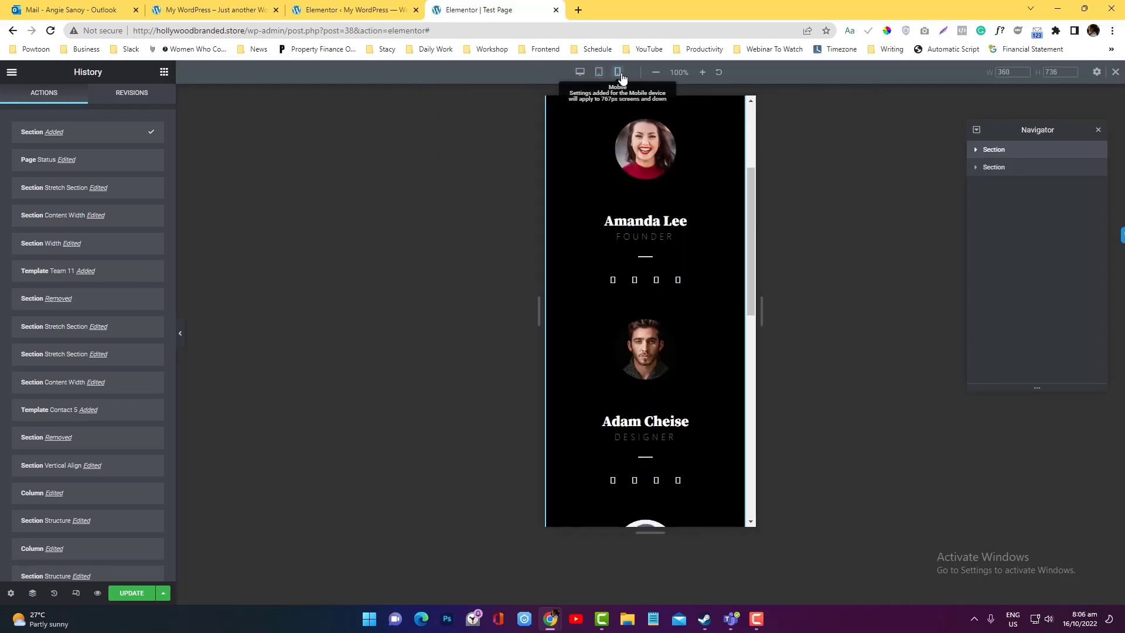
{"action": "left_click", "coordinate": [580, 72]}
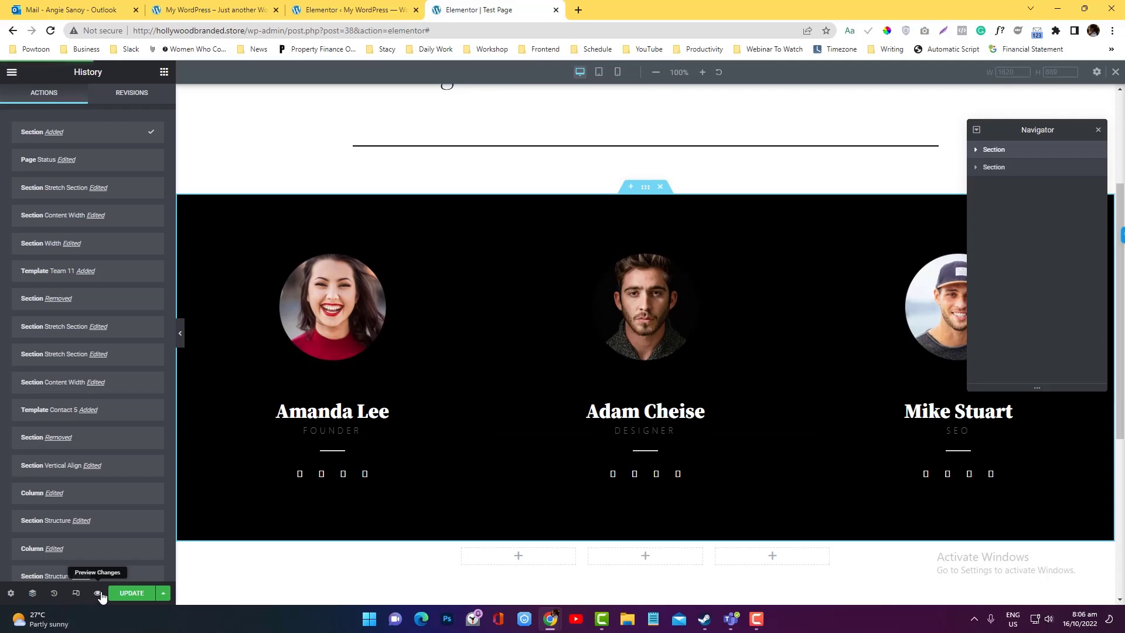
Preview the changes to Test Page in a separate browser tab, look it over and return to the editor.
{"action": "left_click", "coordinate": [98, 593]}
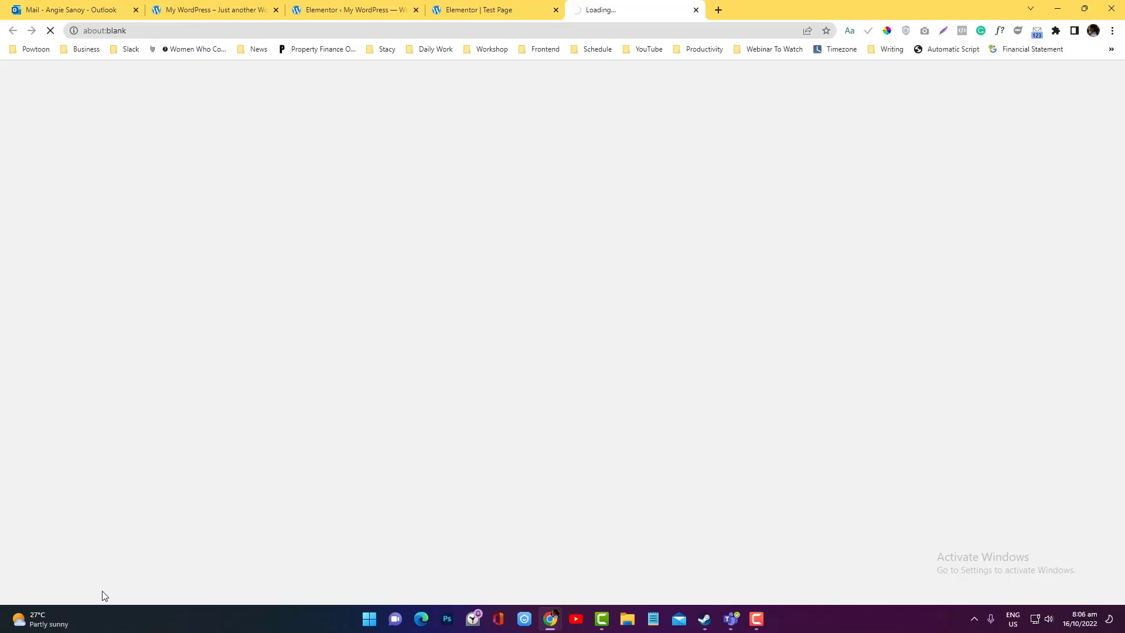
{"action": "scroll", "coordinate": [321, 334], "scroll_direction": "down", "scroll_amount": 5}
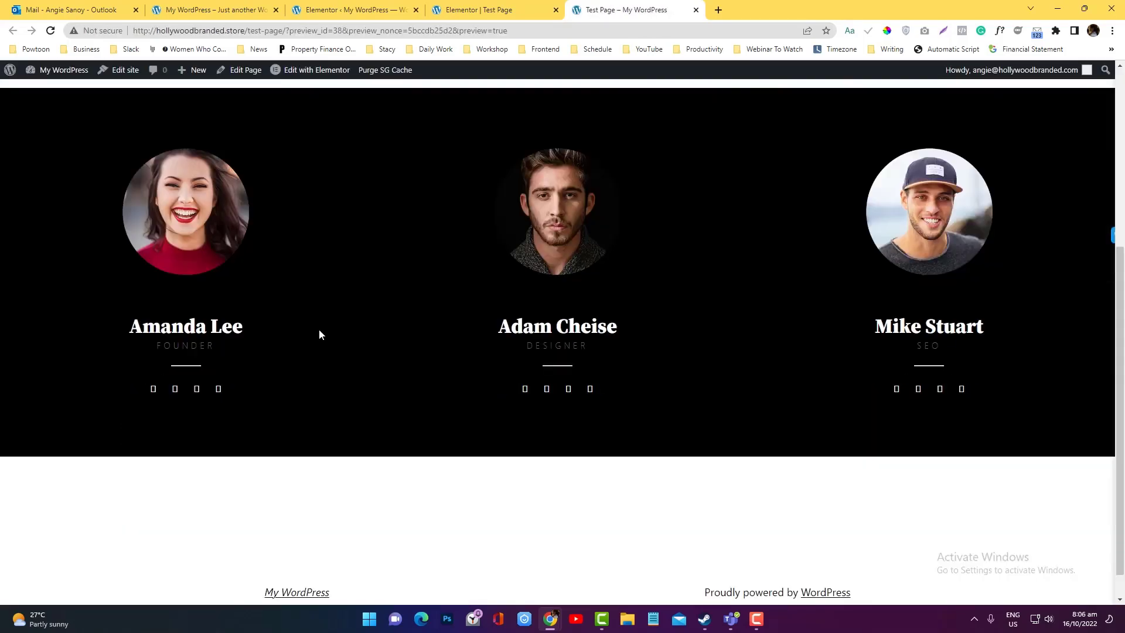
{"action": "left_click", "coordinate": [478, 10]}
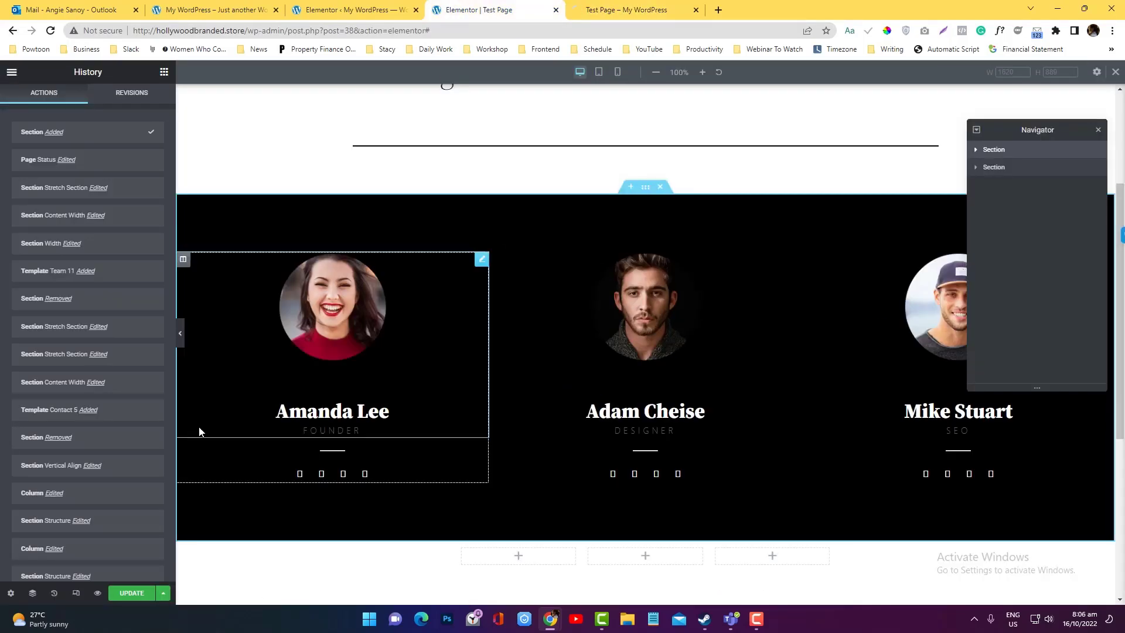
Check the status options in Test Page's settings and set the page layout to Elementor Full Width.
{"action": "left_click", "coordinate": [10, 593]}
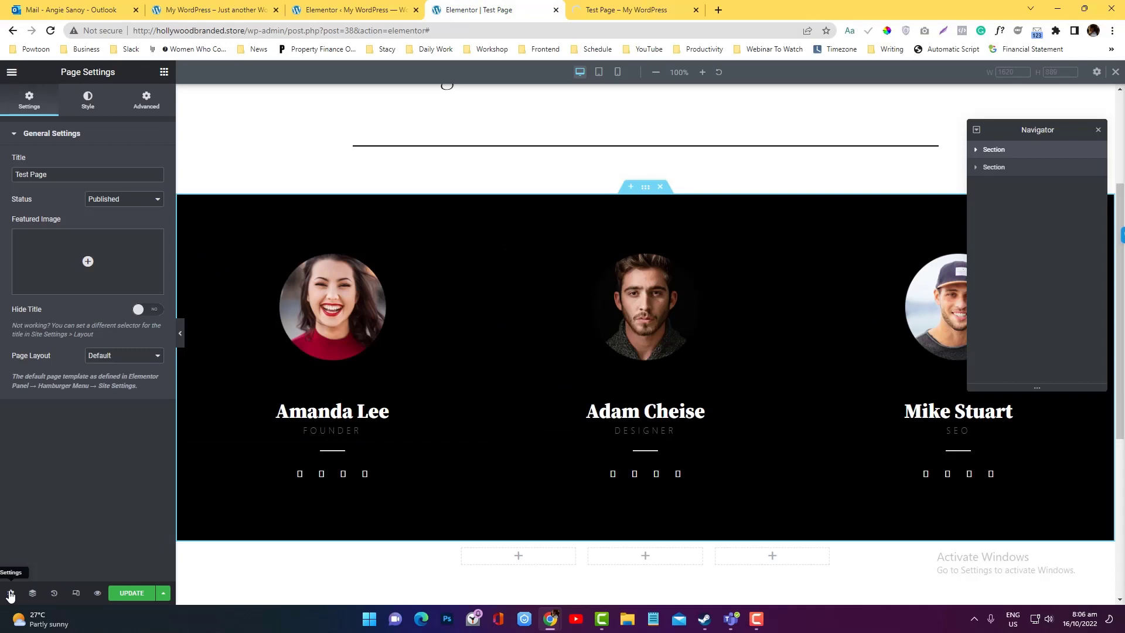
{"action": "left_click", "coordinate": [109, 200]}
{"action": "left_click", "coordinate": [108, 200]}
{"action": "left_click", "coordinate": [121, 355]}
{"action": "left_click", "coordinate": [121, 386]}
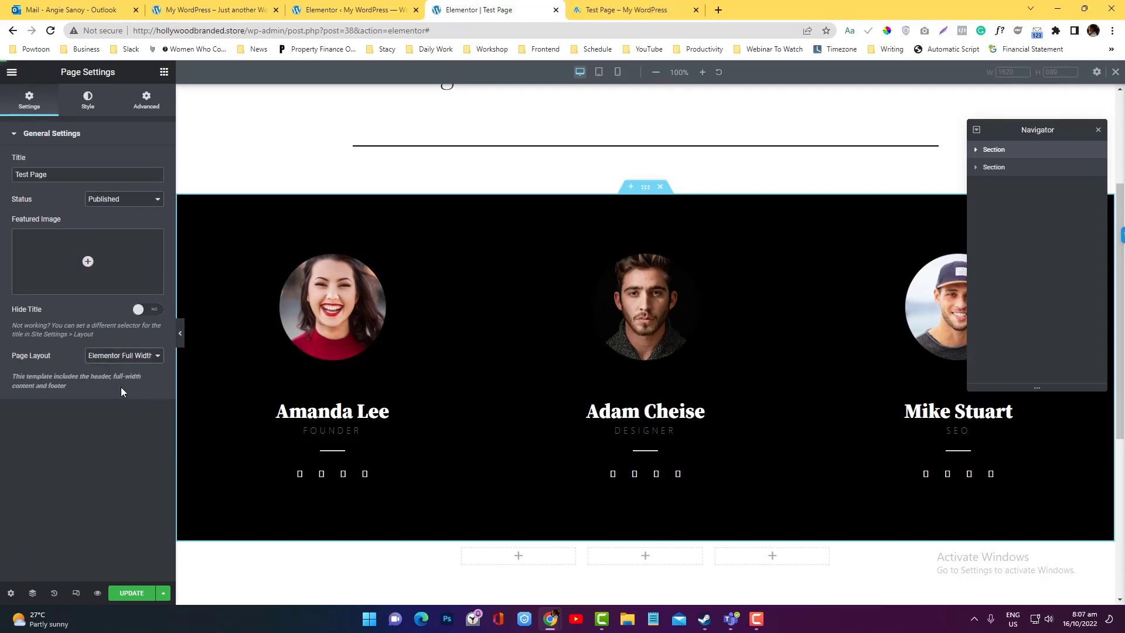
Set the page layout back to Default and look over the reloaded page down to its footer.
{"action": "left_click", "coordinate": [134, 363]}
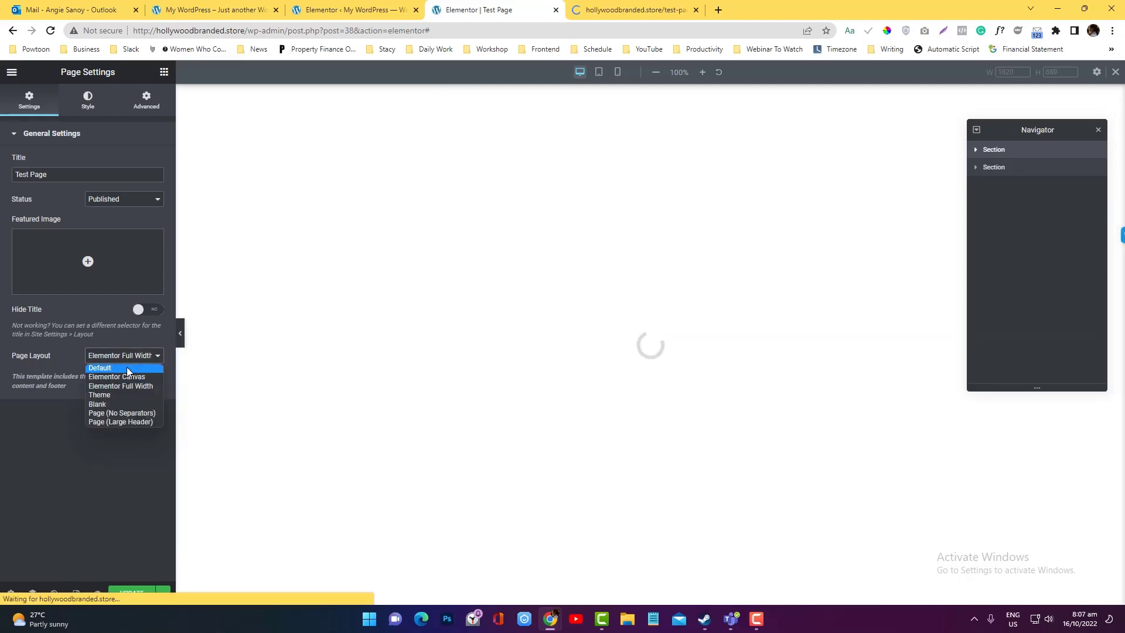
{"action": "left_click", "coordinate": [127, 367]}
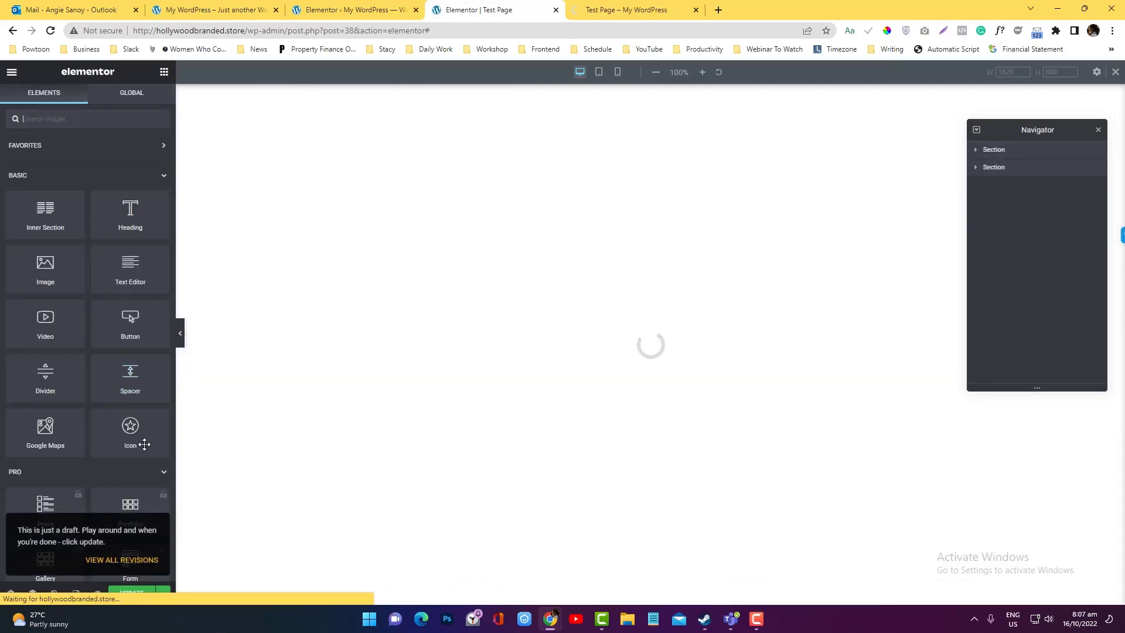
{"action": "scroll", "coordinate": [557, 377], "scroll_direction": "down", "scroll_amount": 5}
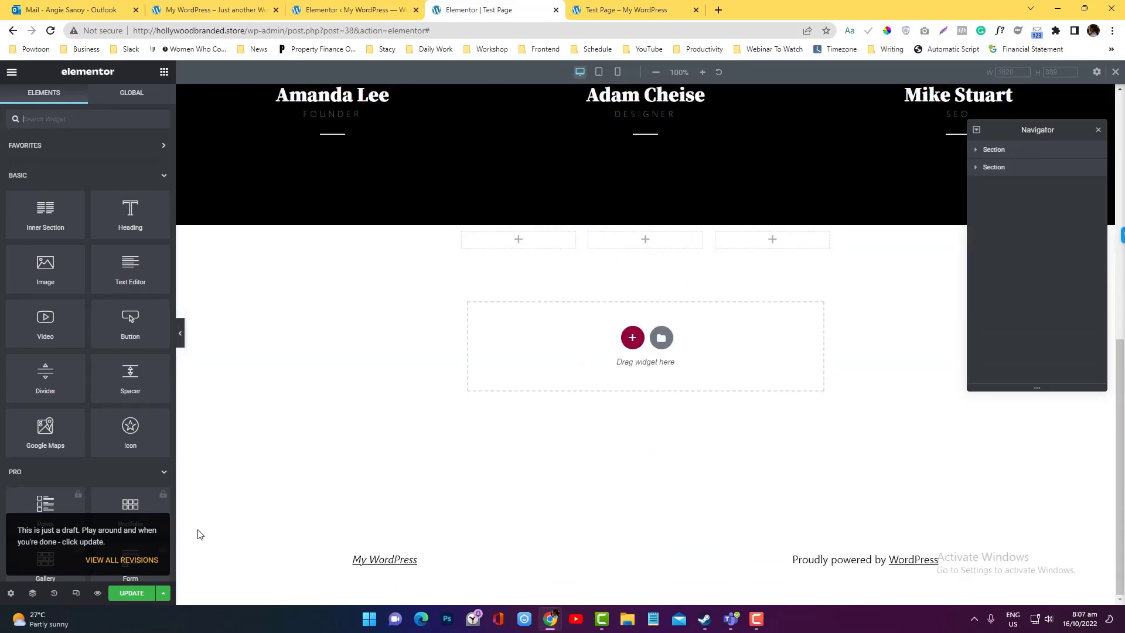
Set Test Page's page layout to Elementor Full Width and look over the reloaded page down to its footer.
{"action": "left_click", "coordinate": [11, 593]}
{"action": "left_click", "coordinate": [109, 356]}
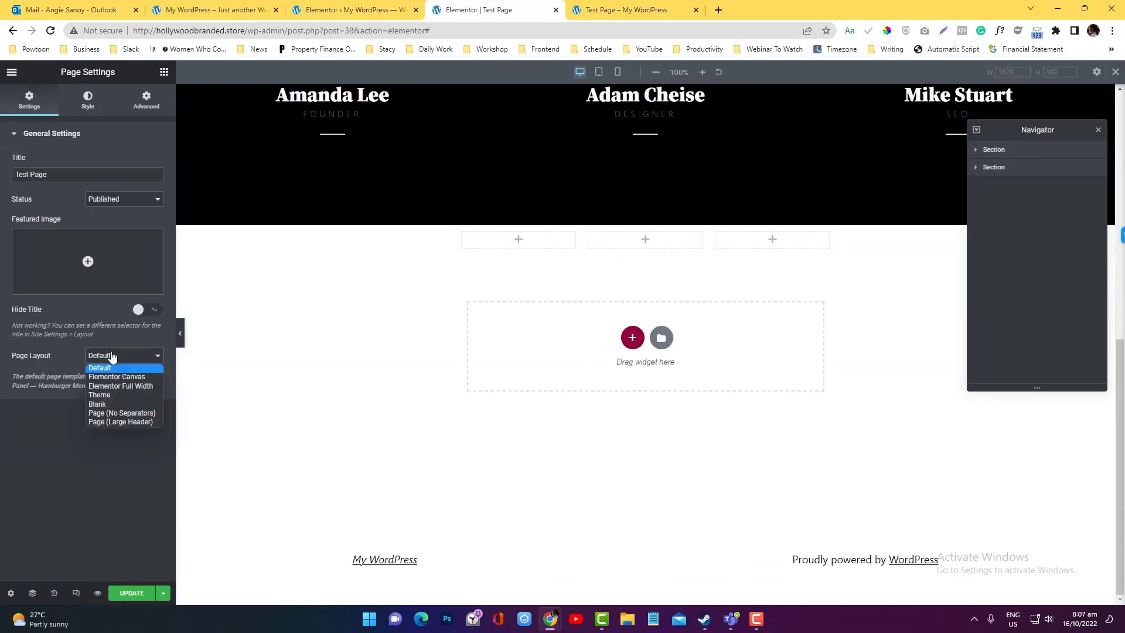
{"action": "left_click", "coordinate": [112, 387]}
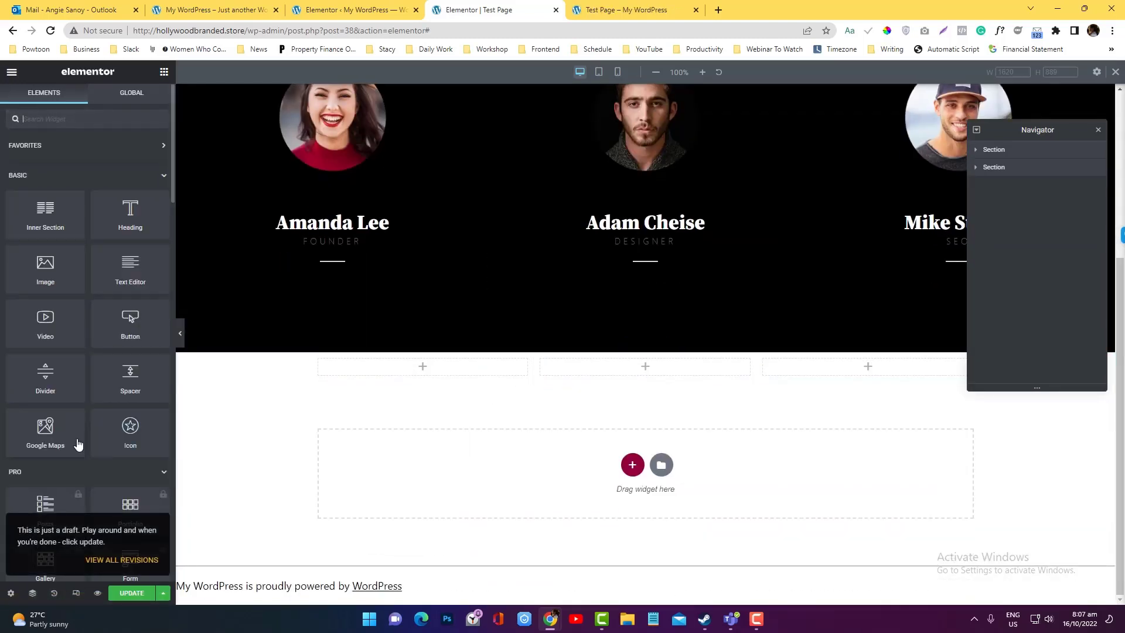
{"action": "scroll", "coordinate": [59, 469], "scroll_direction": "down", "scroll_amount": 10}
Review the Style and Advanced options in Test Page's settings, and update the page.
{"action": "left_click", "coordinate": [11, 594]}
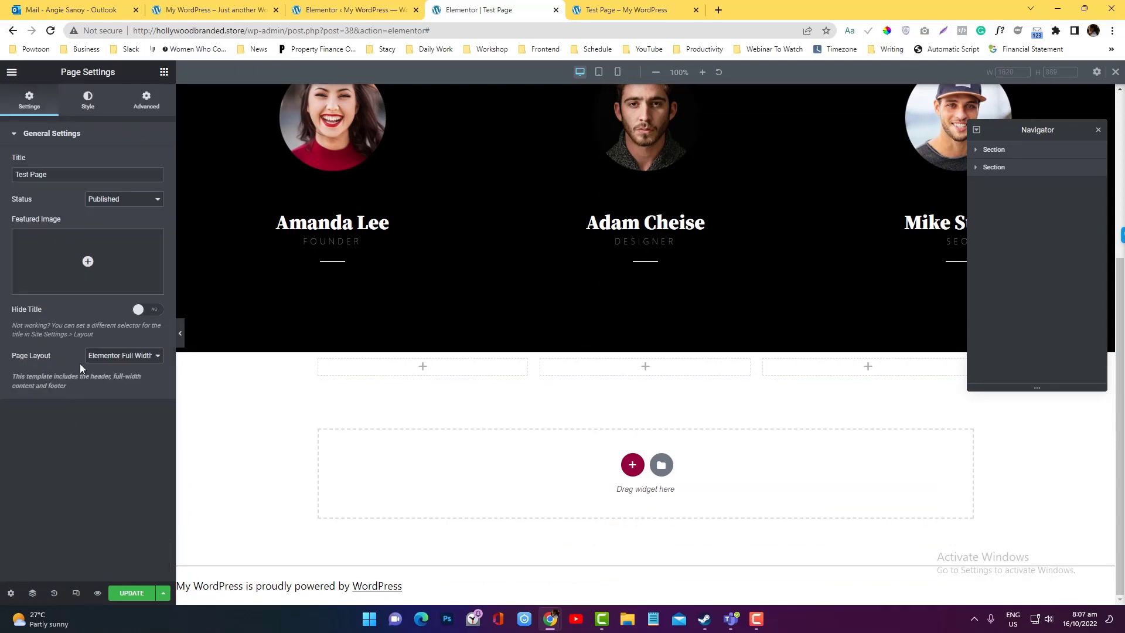
{"action": "left_click", "coordinate": [88, 109]}
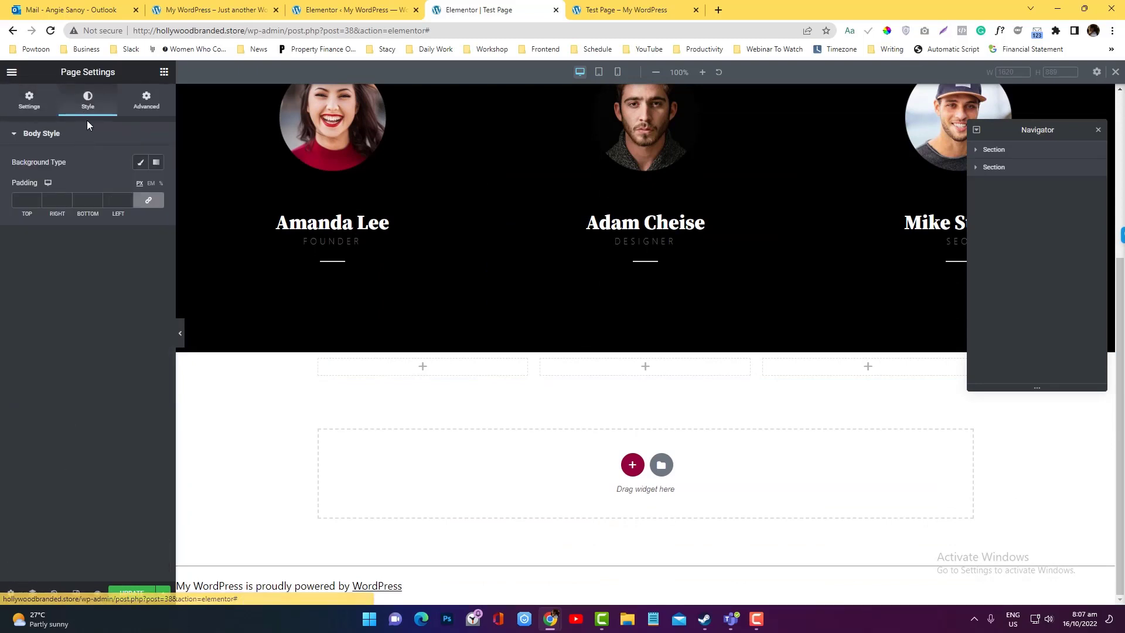
{"action": "left_click", "coordinate": [147, 100]}
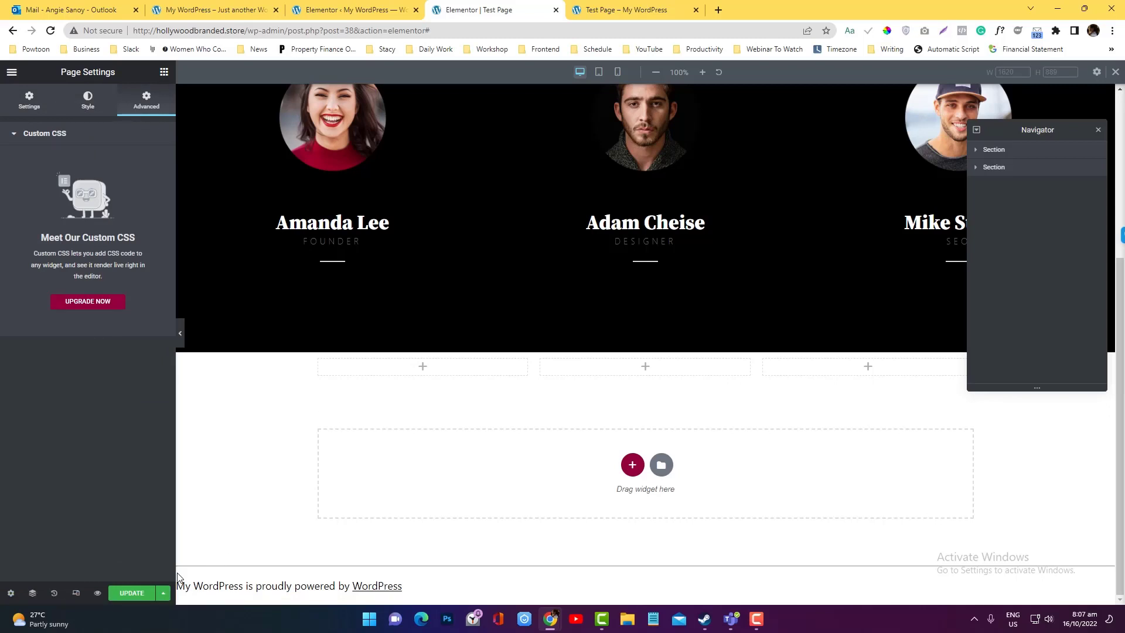
{"action": "left_click", "coordinate": [131, 592]}
Open Elementor's Site Settings and review the Typography options for body text, links and headings.
{"action": "left_click", "coordinate": [13, 72]}
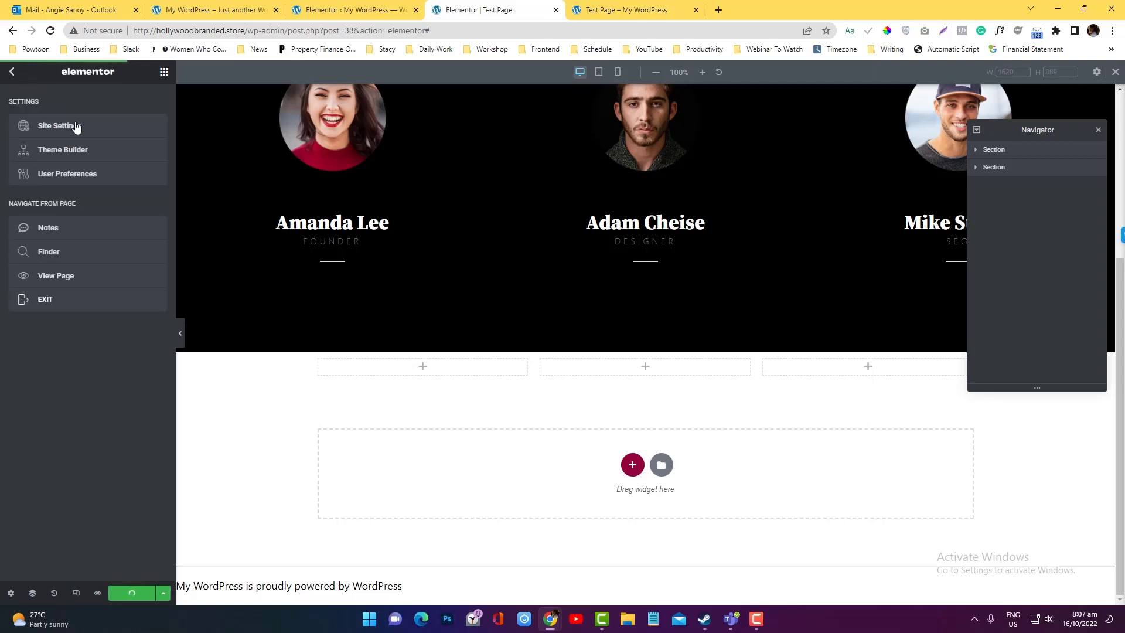
{"action": "left_click", "coordinate": [12, 71]}
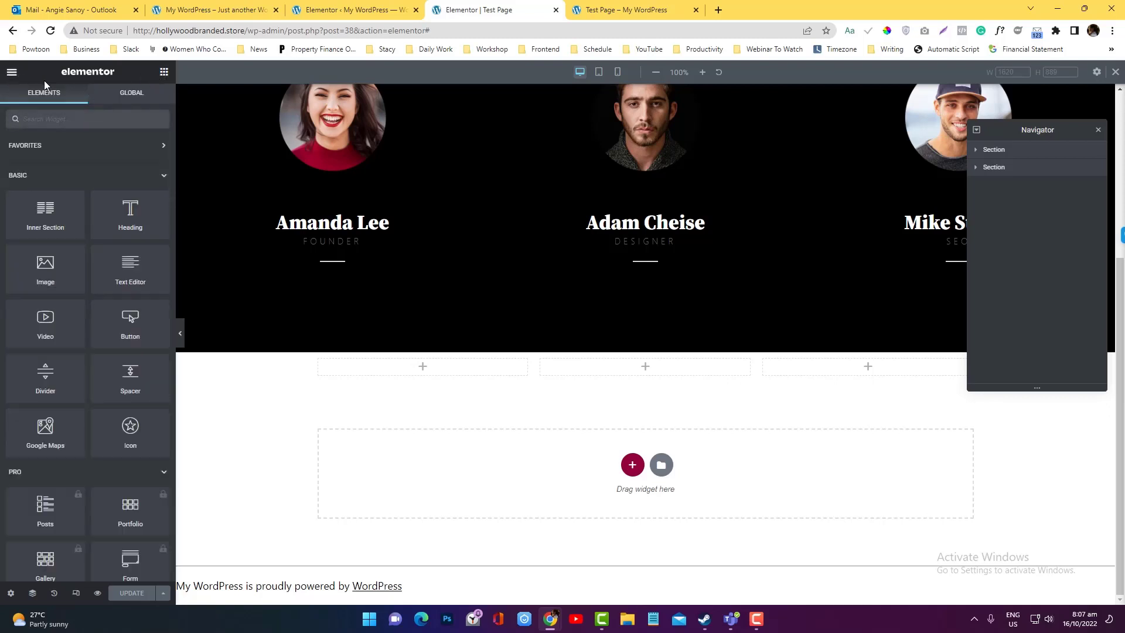
{"action": "left_click", "coordinate": [11, 73]}
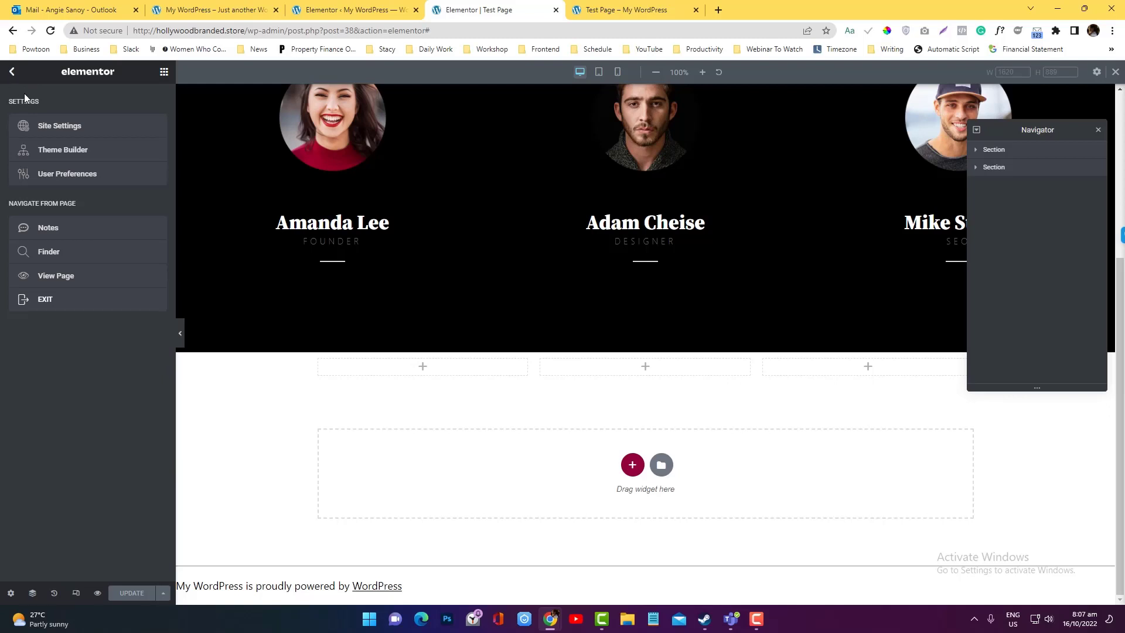
{"action": "left_click", "coordinate": [66, 134]}
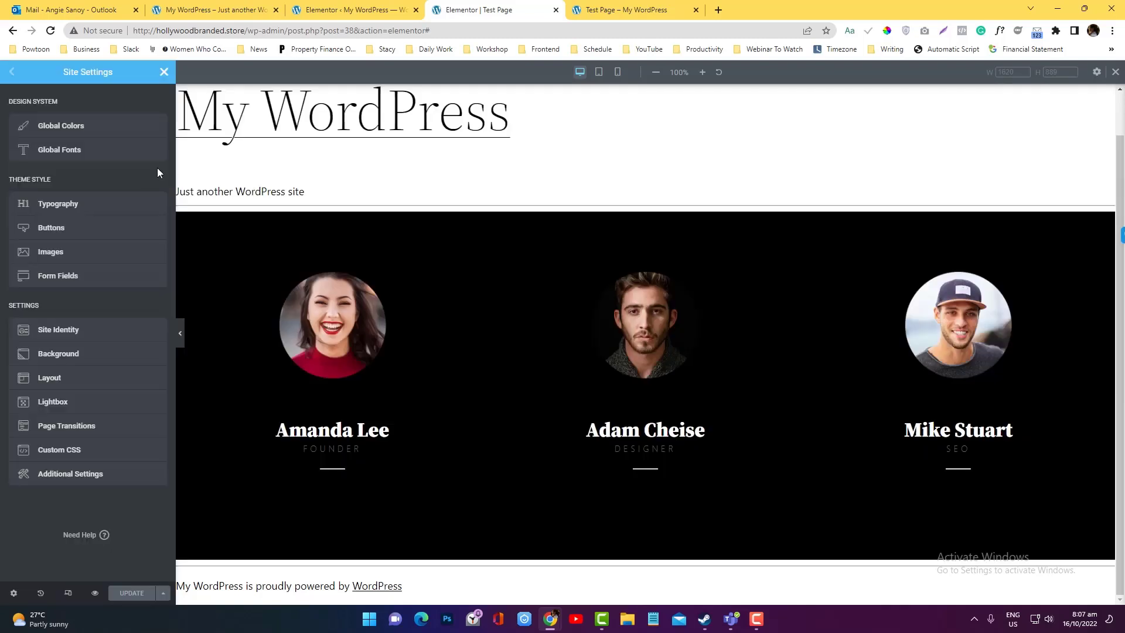
{"action": "left_click", "coordinate": [86, 206]}
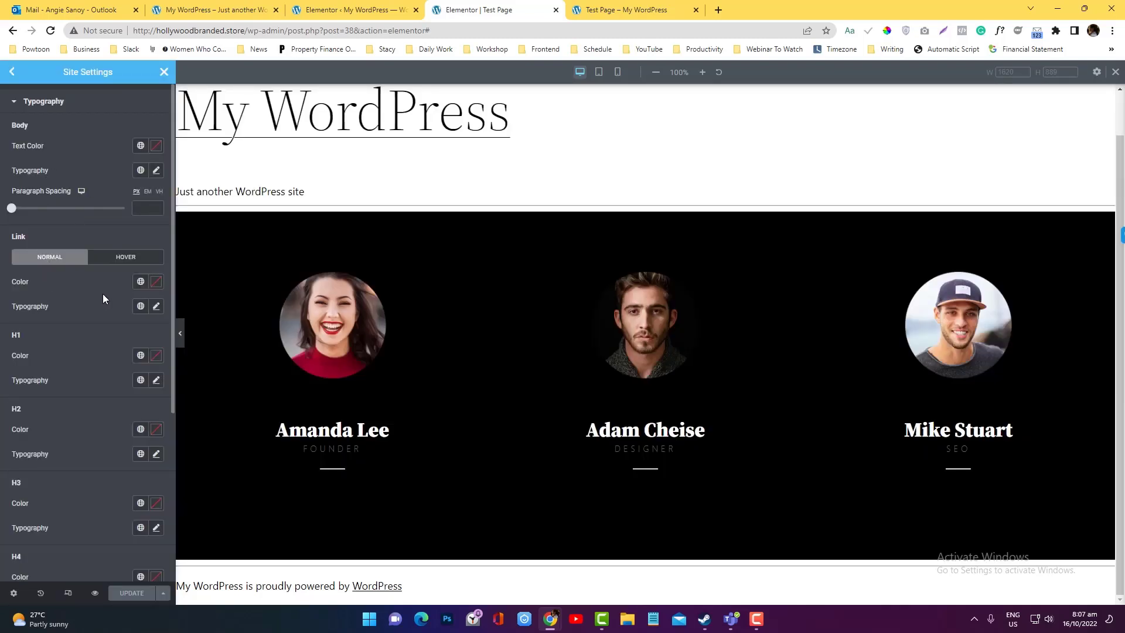
{"action": "left_click", "coordinate": [12, 73]}
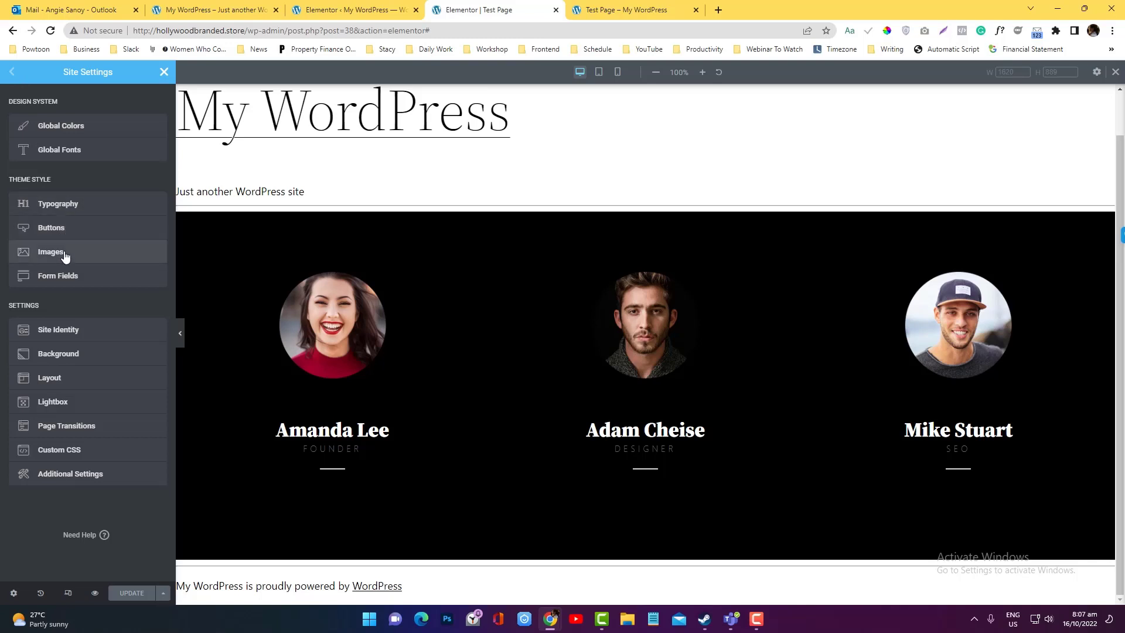
Change the site name in Site Identity to "Hollywood Branded Store", save it and return to the widget list.
{"action": "left_click", "coordinate": [107, 331]}
{"action": "left_click_drag", "start_coordinate": [77, 189], "coordinate": [2, 194]}
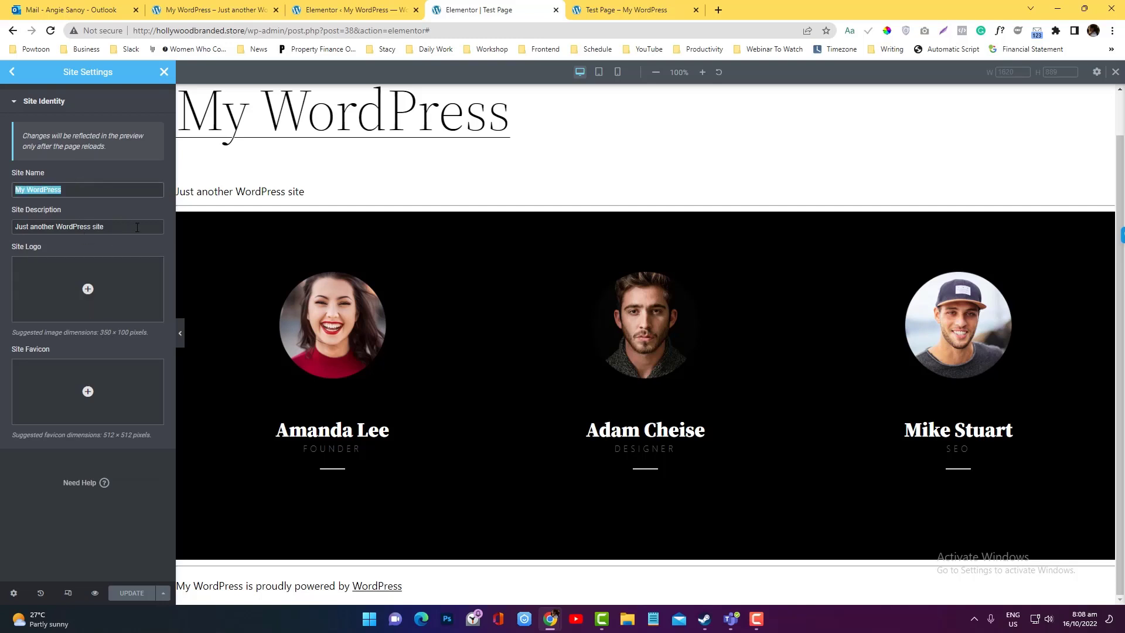
{"action": "type", "text": "Hollywood Branded Store"}
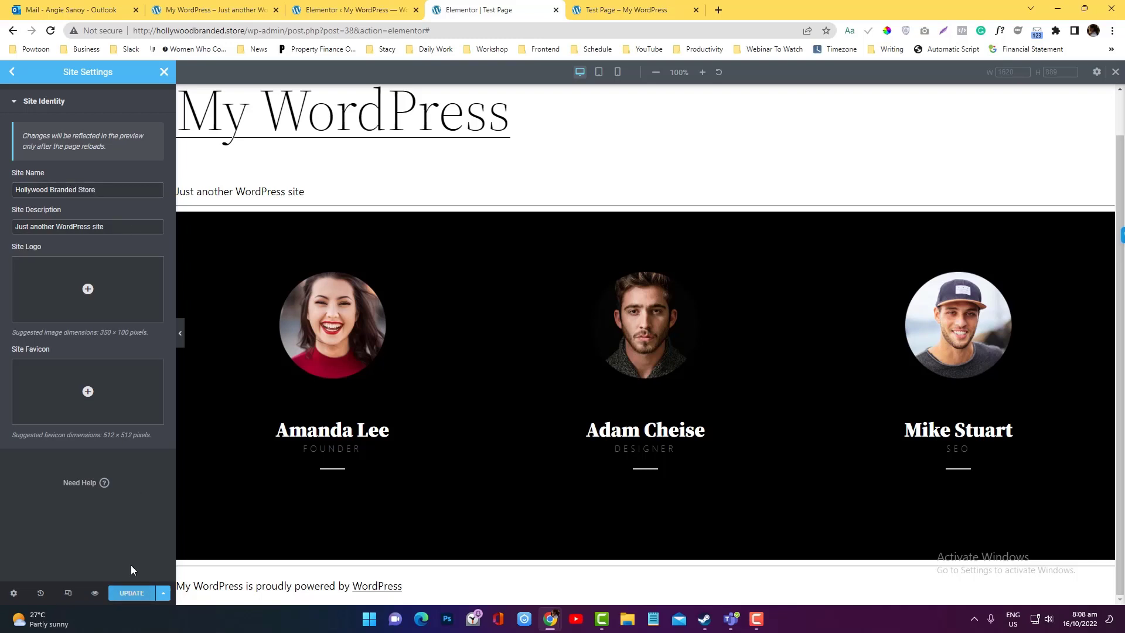
{"action": "left_click", "coordinate": [115, 596]}
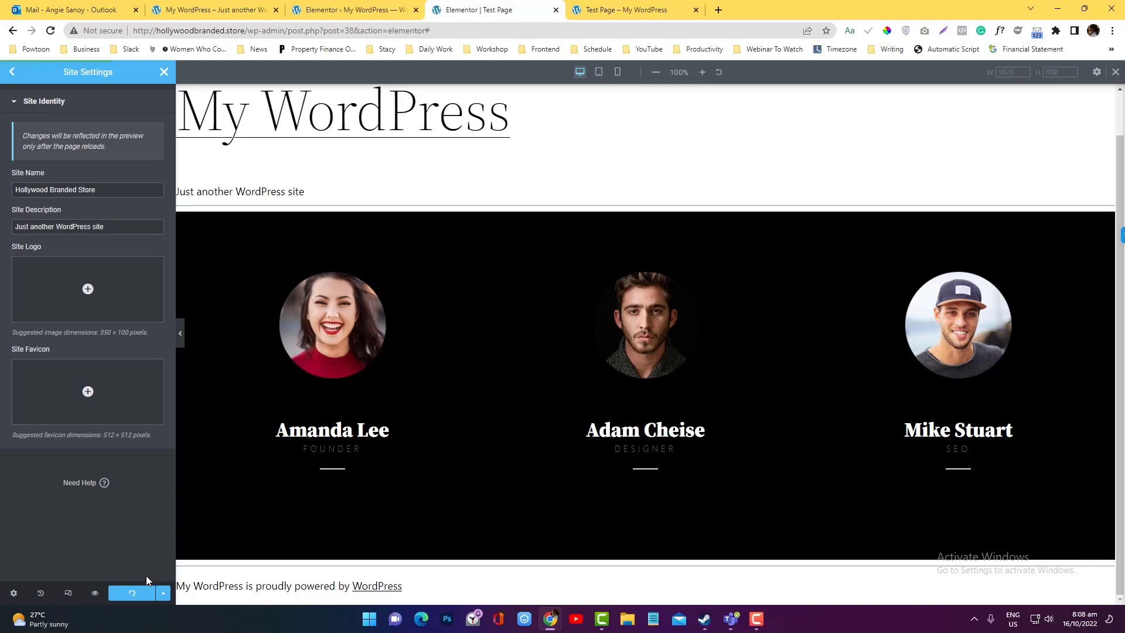
{"action": "left_click", "coordinate": [12, 71]}
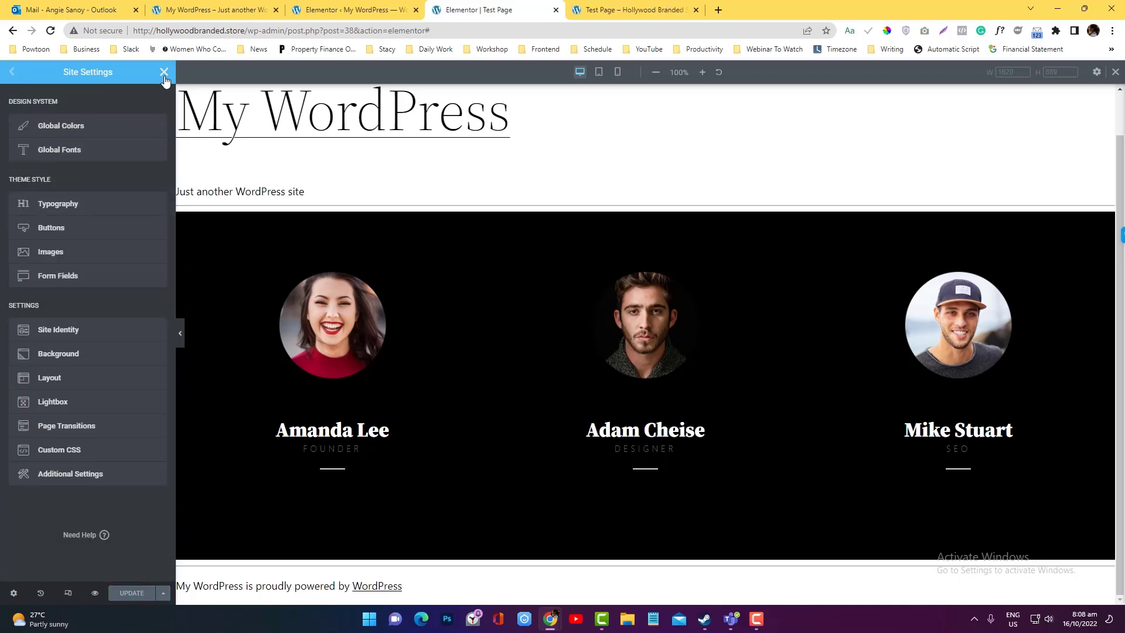
{"action": "left_click", "coordinate": [165, 73]}
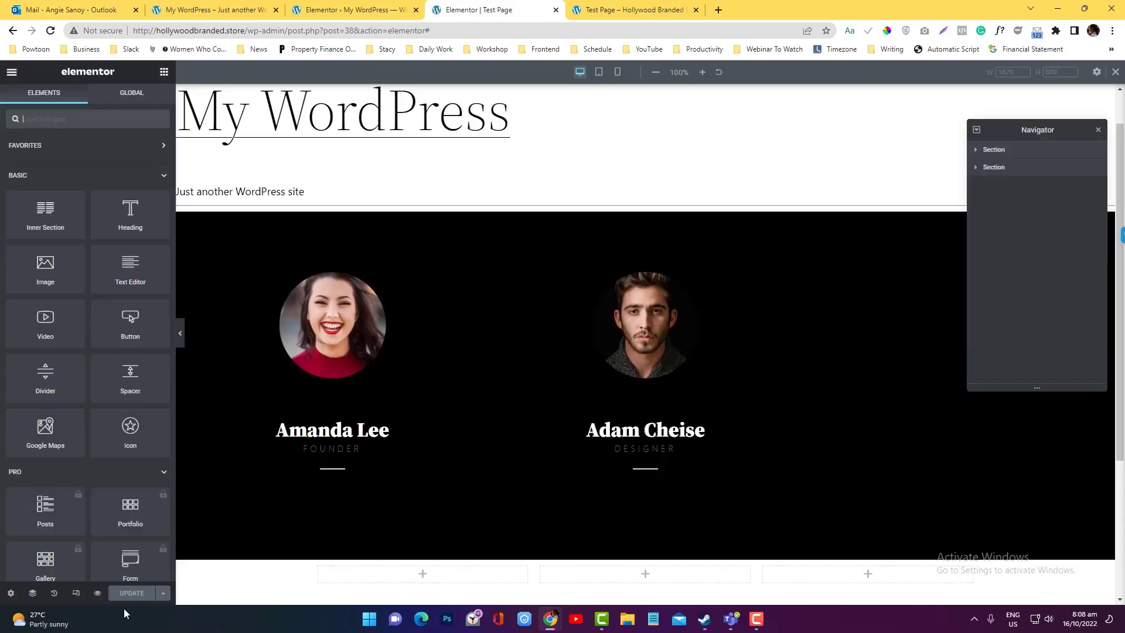
{"action": "scroll", "coordinate": [141, 467], "scroll_direction": "down", "scroll_amount": 15}
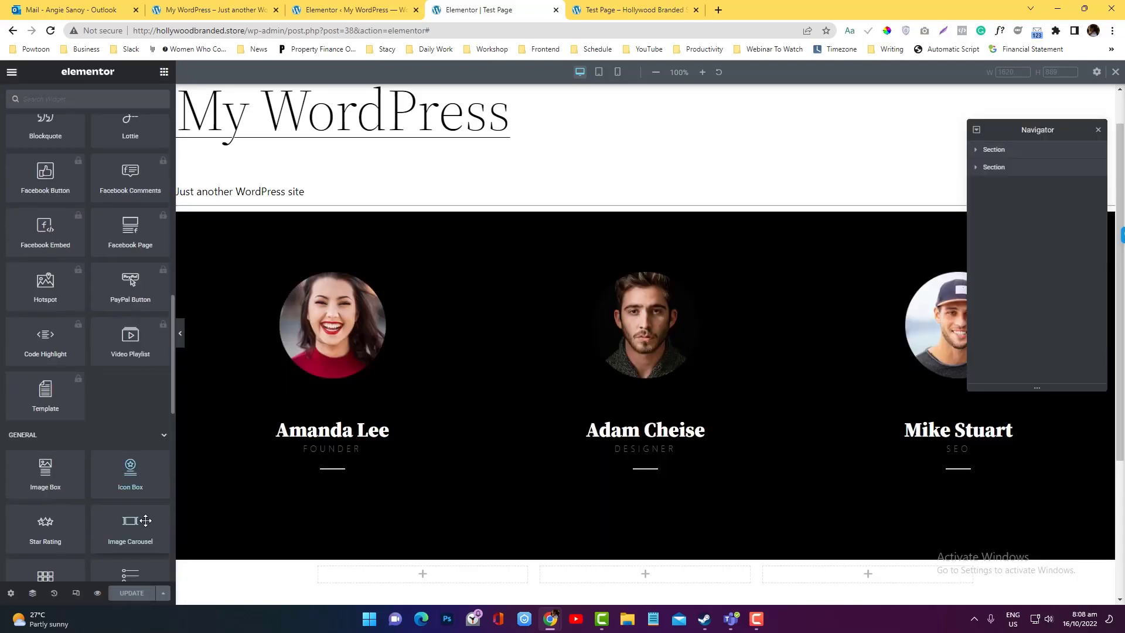
Reload the Test Page preview in its browser tab and check the site title in the header.
{"action": "left_click", "coordinate": [633, 10]}
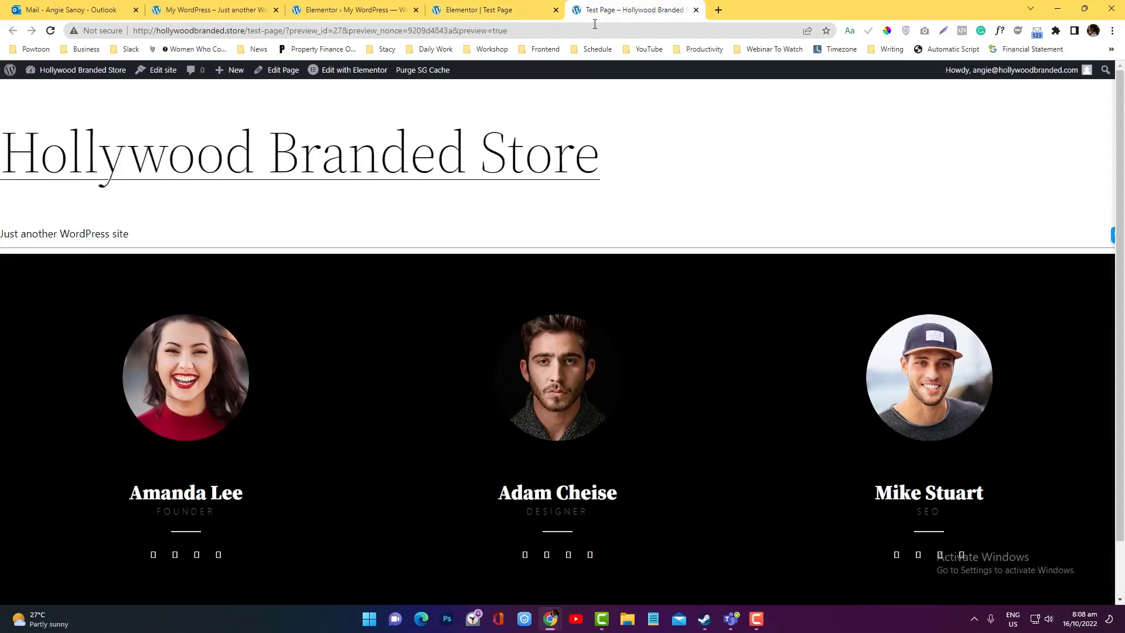
{"action": "left_click", "coordinate": [595, 25]}
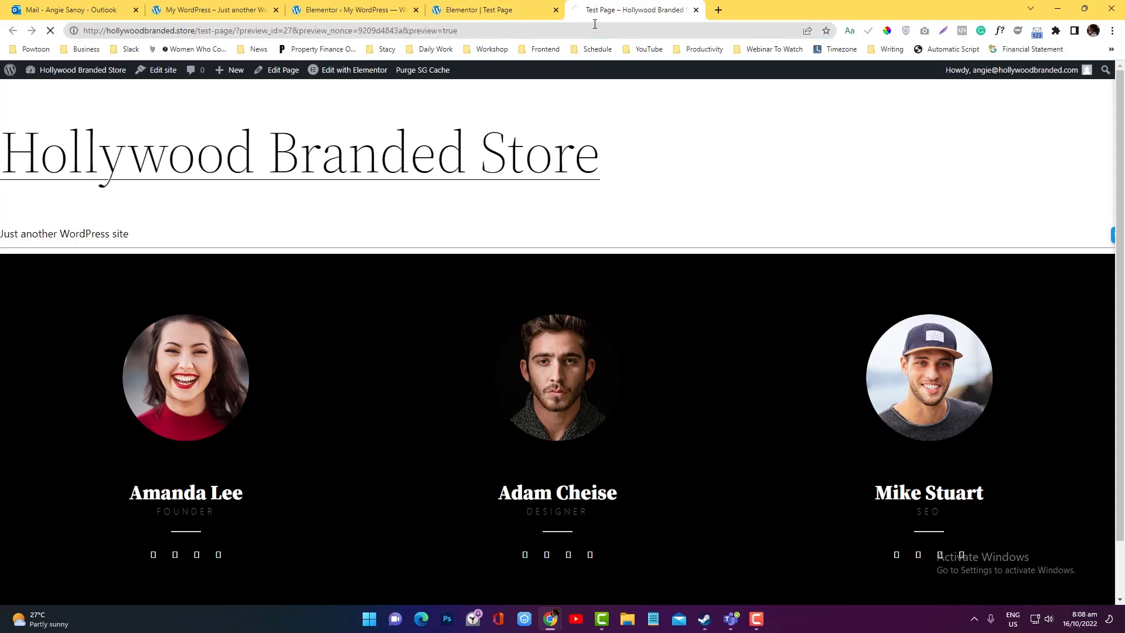
{"action": "scroll", "coordinate": [486, 298], "scroll_direction": "down", "scroll_amount": 1}
{"action": "scroll", "coordinate": [485, 297], "scroll_direction": "up", "scroll_amount": 1}
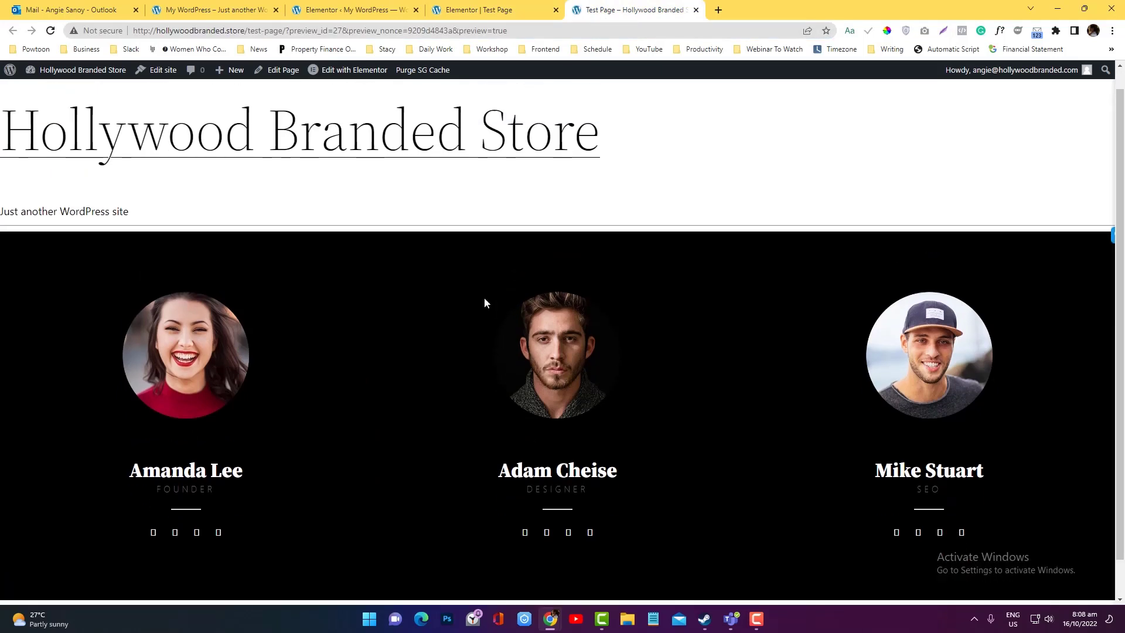
{"action": "left_click_drag", "start_coordinate": [247, 30], "coordinate": [109, 29]}
{"action": "key", "text": "ctrl+c"}
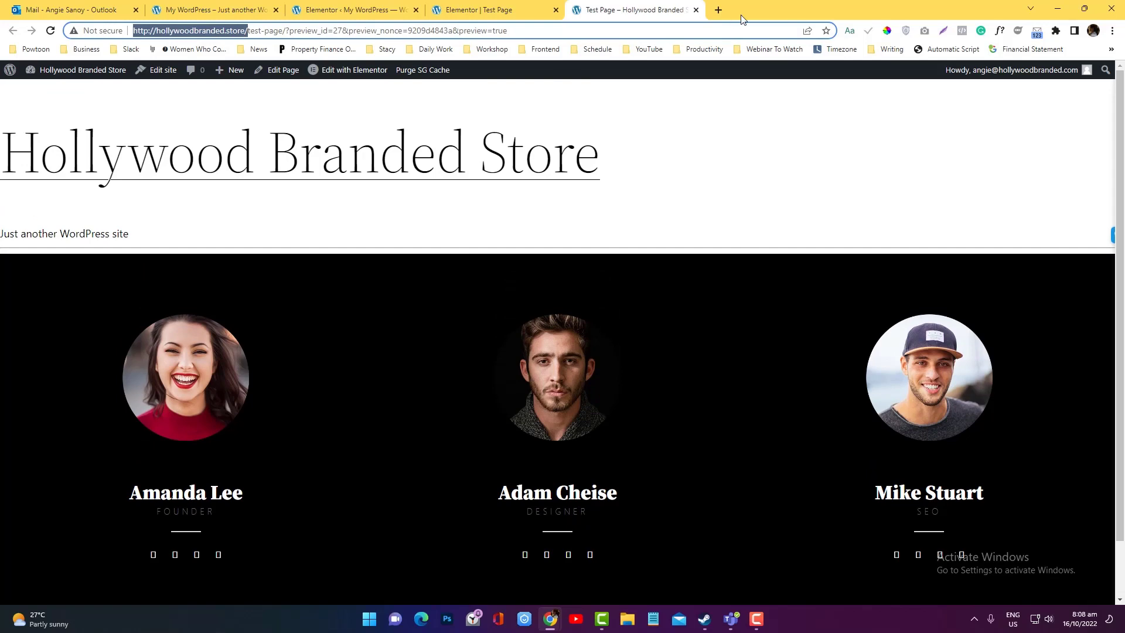
{"action": "left_click", "coordinate": [717, 10]}
{"action": "key", "text": "ctrl+v"}
{"action": "key", "text": "Return"}
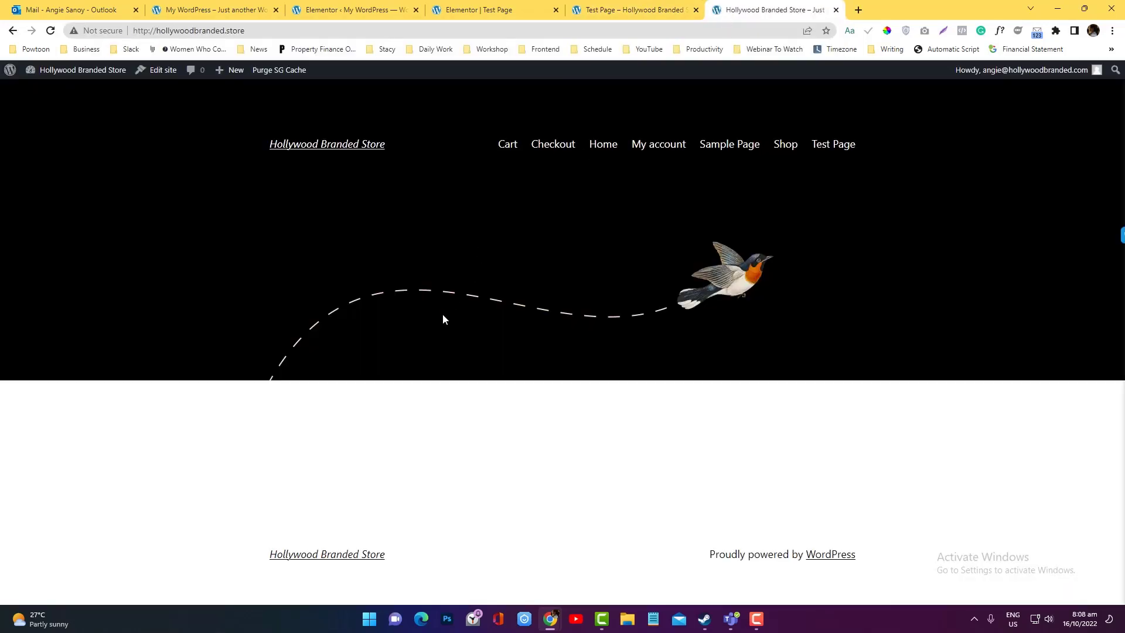
Compare the Test Page preview with the site's current homepage.
{"action": "left_click", "coordinate": [619, 7]}
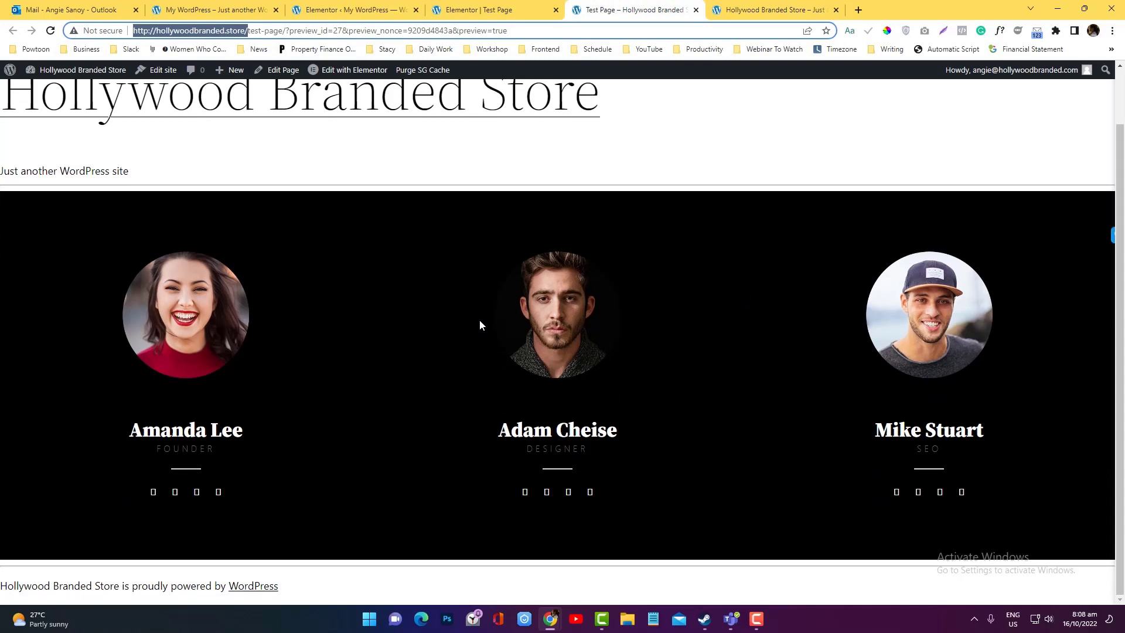
{"action": "scroll", "coordinate": [480, 321], "scroll_direction": "up", "scroll_amount": 1}
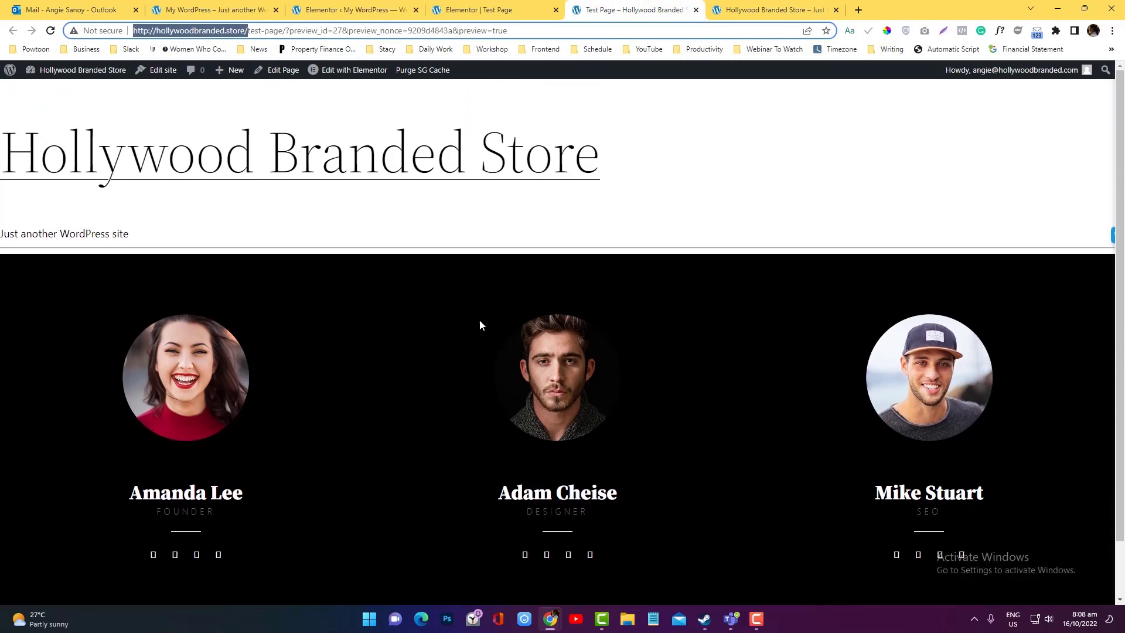
{"action": "left_click", "coordinate": [782, 12]}
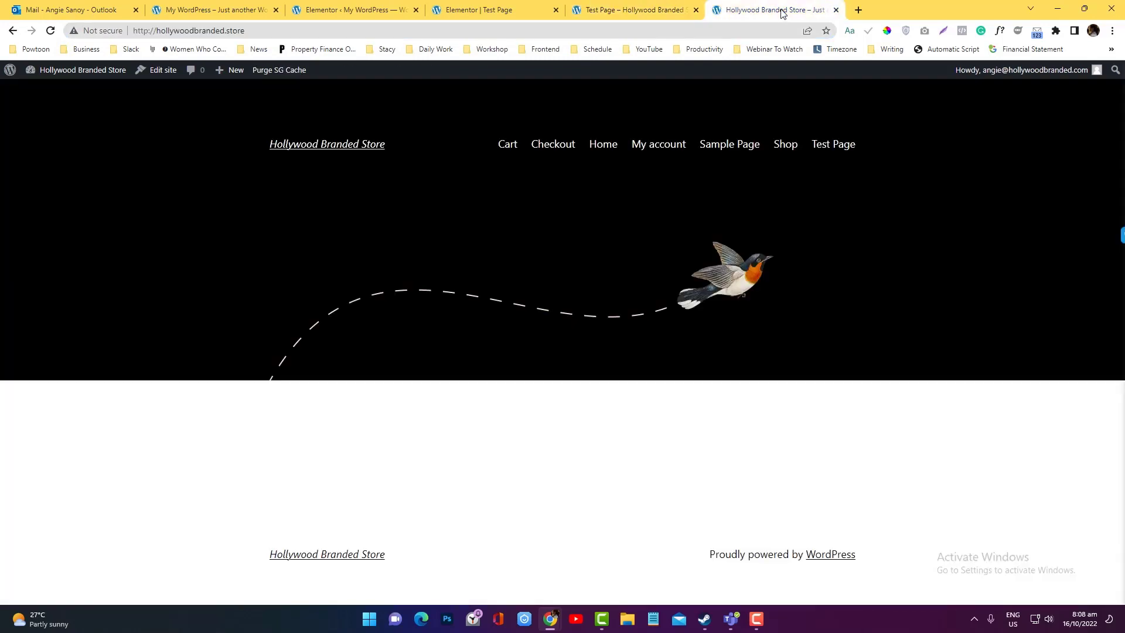
Go to the WordPress admin and open the site's Reading settings.
{"action": "left_click", "coordinate": [347, 10]}
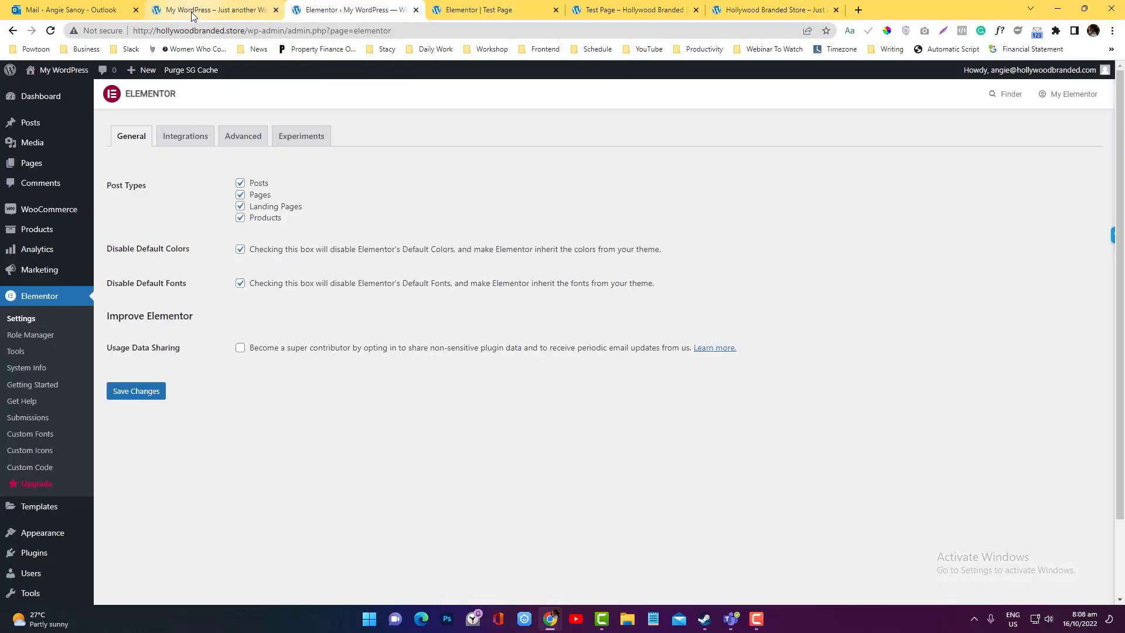
{"action": "scroll", "coordinate": [33, 481], "scroll_direction": "down", "scroll_amount": 2}
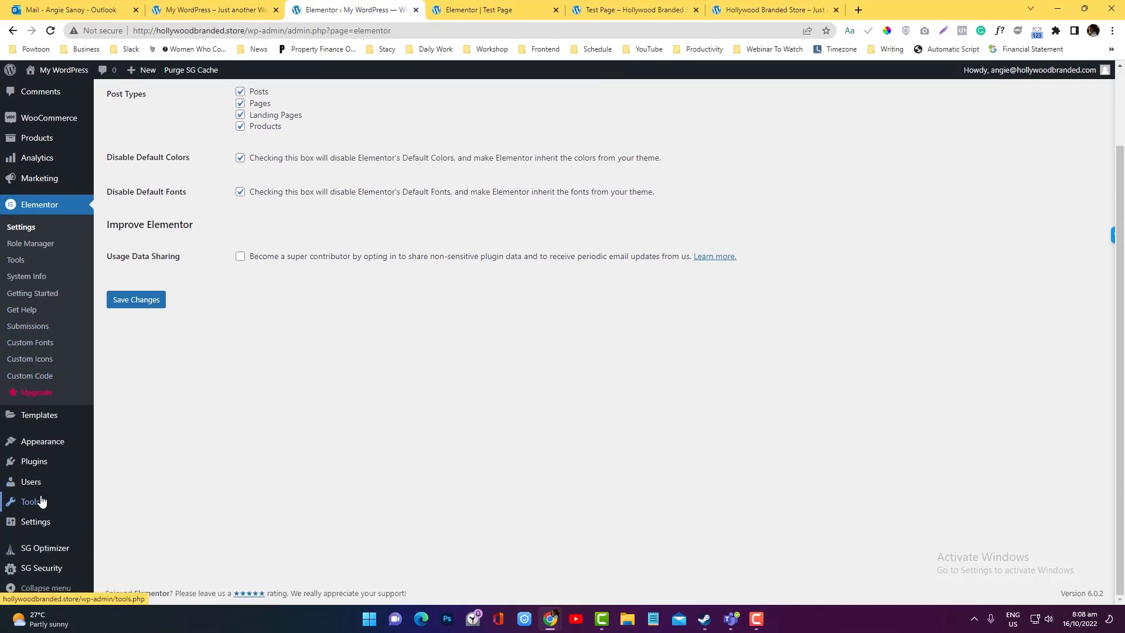
{"action": "mouse_move", "coordinate": [44, 518]}
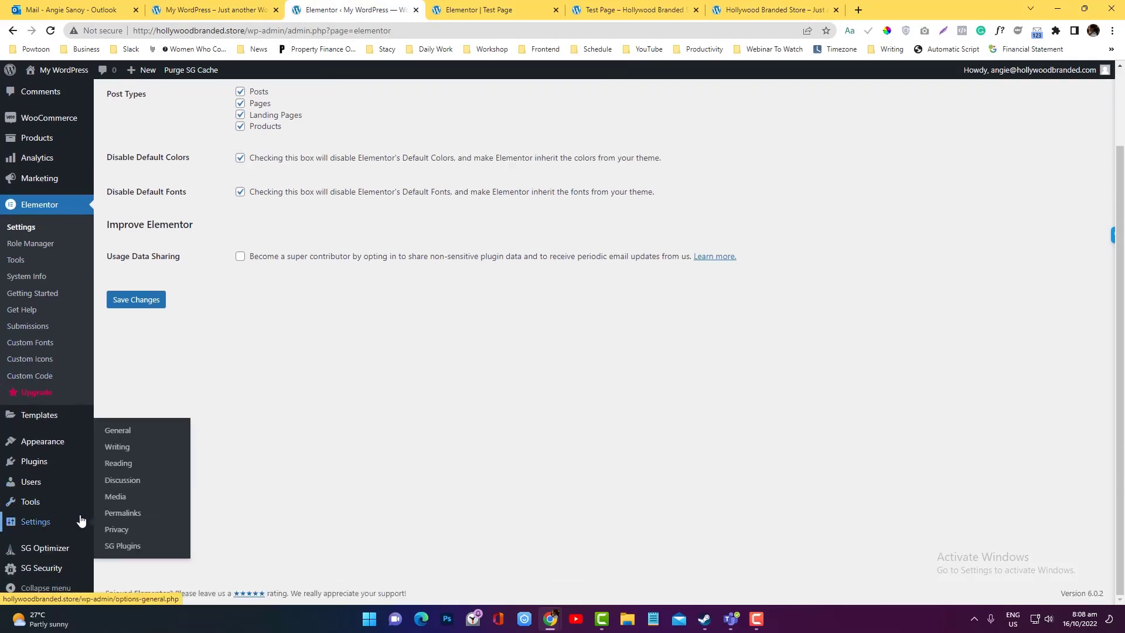
{"action": "left_click", "coordinate": [136, 466]}
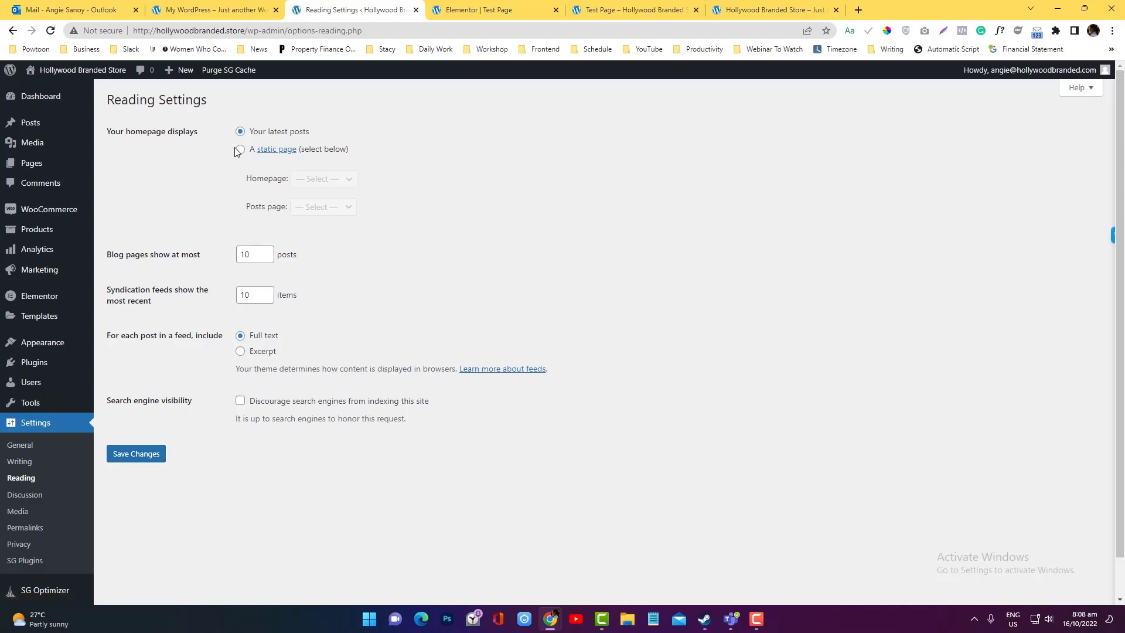
Place the homepage's browser tab next to the Reading Settings tab, view the homepage and return to the settings.
{"action": "left_click_drag", "start_coordinate": [747, 10], "coordinate": [495, 10]}
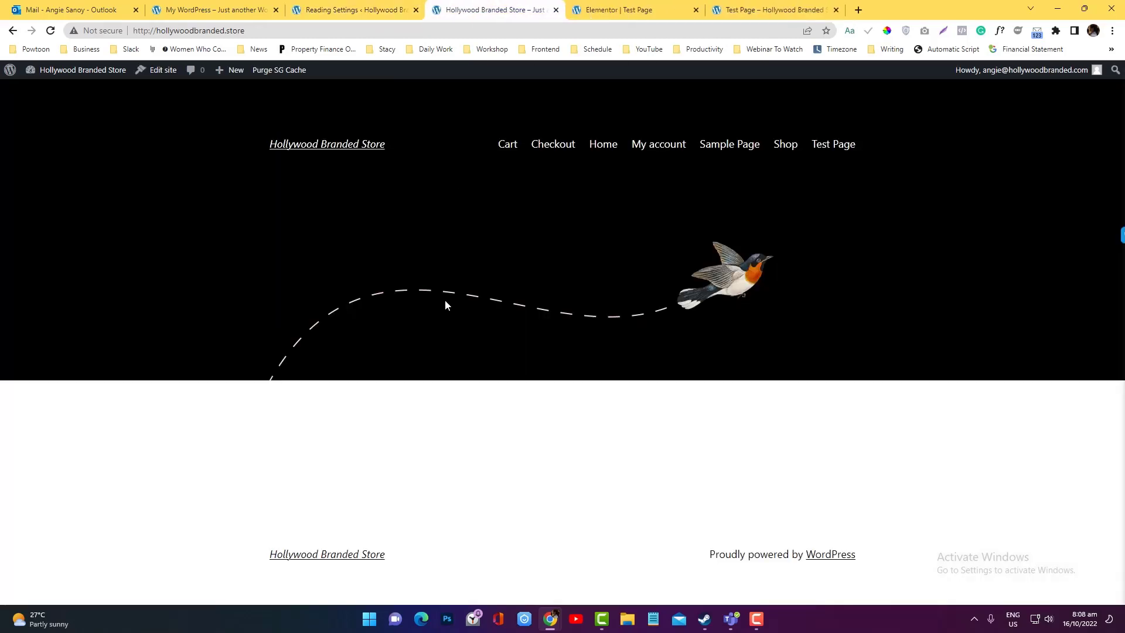
{"action": "left_click", "coordinate": [354, 6]}
{"action": "left_click", "coordinate": [477, 6]}
{"action": "left_click", "coordinate": [367, 13]}
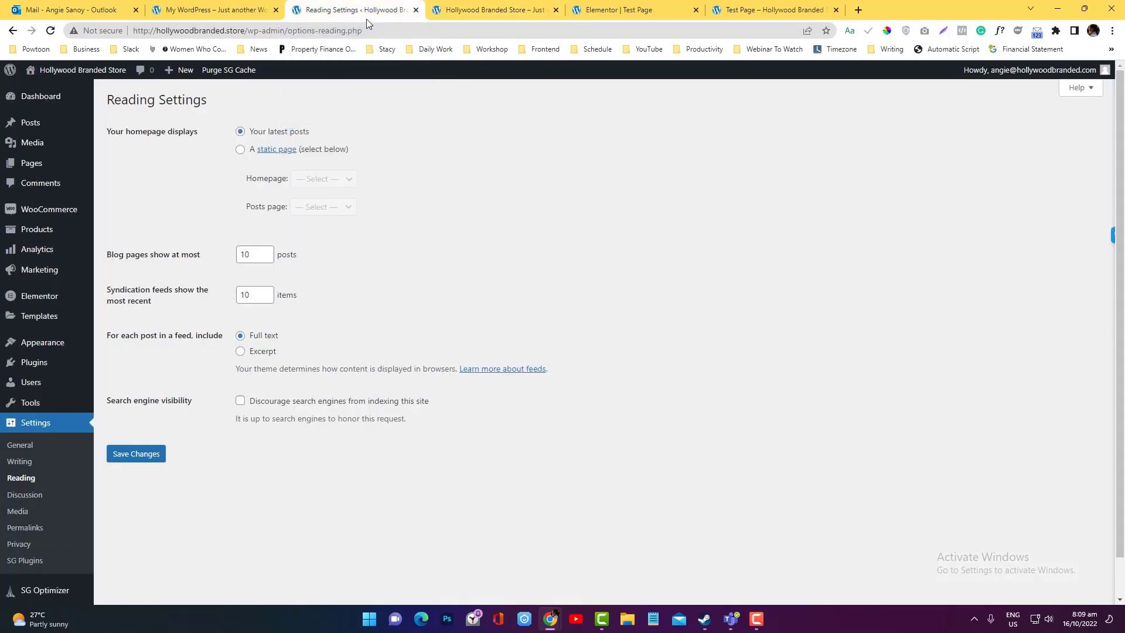
Make the homepage display a static page, choose Test Page as the homepage, and save the changes.
{"action": "left_click", "coordinate": [239, 150]}
{"action": "left_click", "coordinate": [315, 179]}
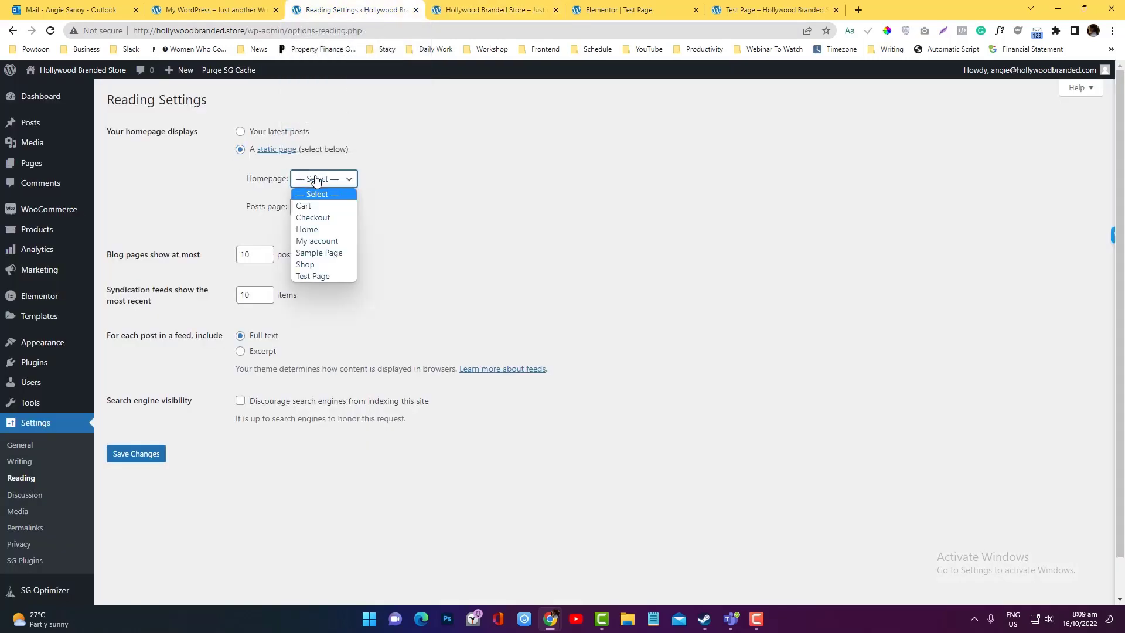
{"action": "left_click", "coordinate": [332, 276]}
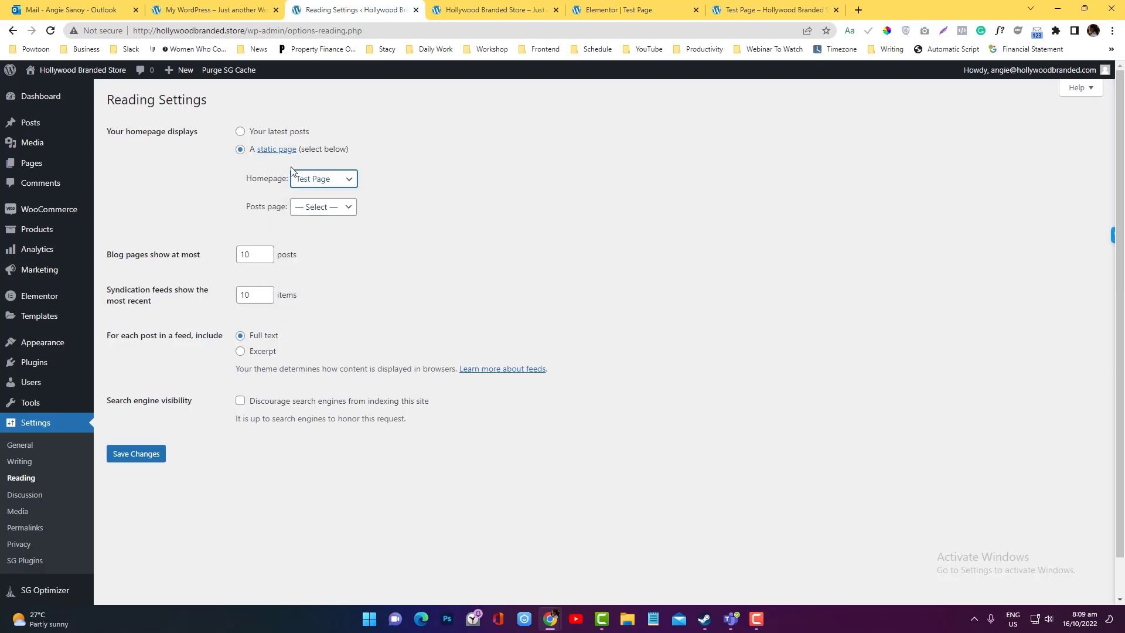
{"action": "left_click", "coordinate": [143, 448]}
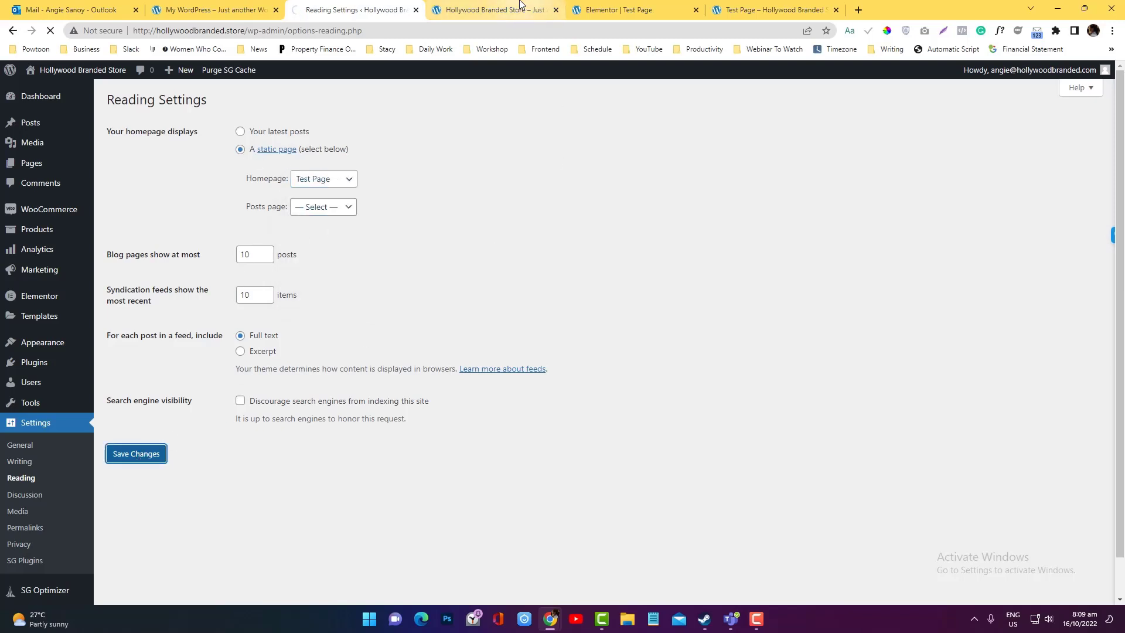
Reload the site's homepage in its browser tab to check the homepage change.
{"action": "left_click", "coordinate": [495, 10]}
{"action": "left_click", "coordinate": [515, 30]}
{"action": "key", "text": "Return"}
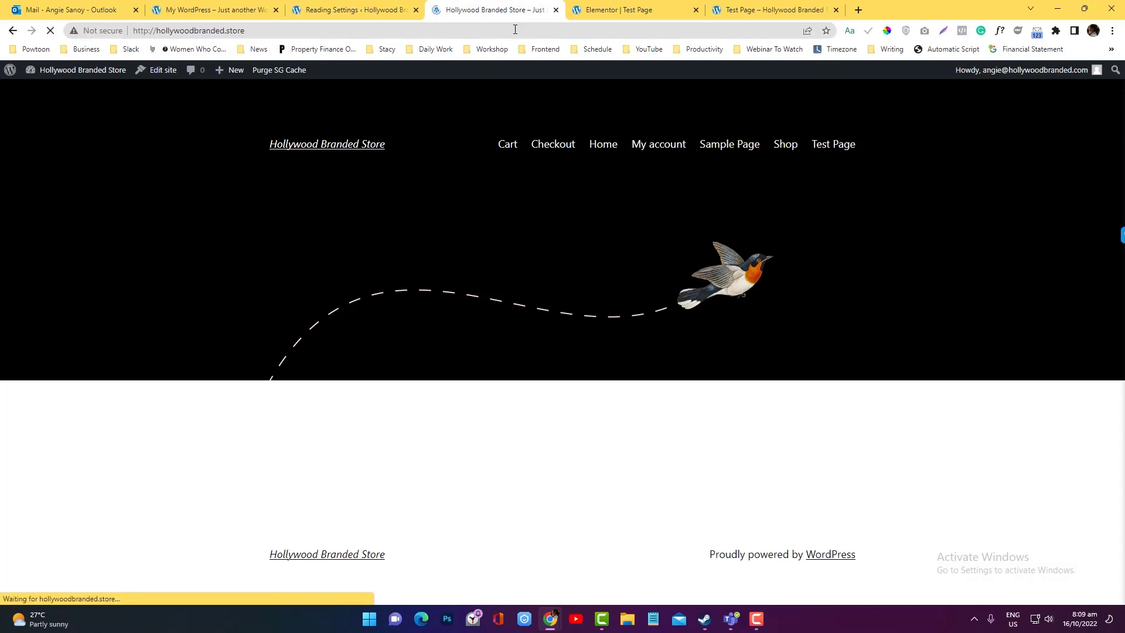
Look over the reloaded homepage down to its footer and return to its beginning.
{"action": "scroll", "coordinate": [490, 254], "scroll_direction": "down", "scroll_amount": 1}
{"action": "scroll", "coordinate": [490, 253], "scroll_direction": "up", "scroll_amount": 1}
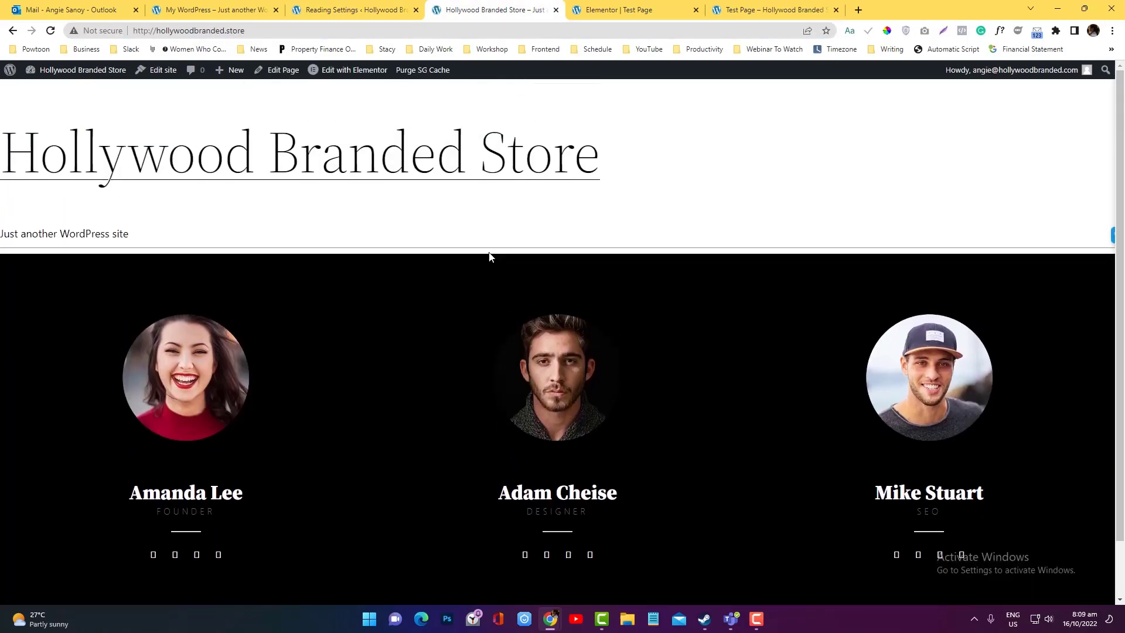
Open Elementor's Theme Builder from the WordPress admin, examine the Header and other site part templates, and close it.
{"action": "left_click", "coordinate": [338, 11]}
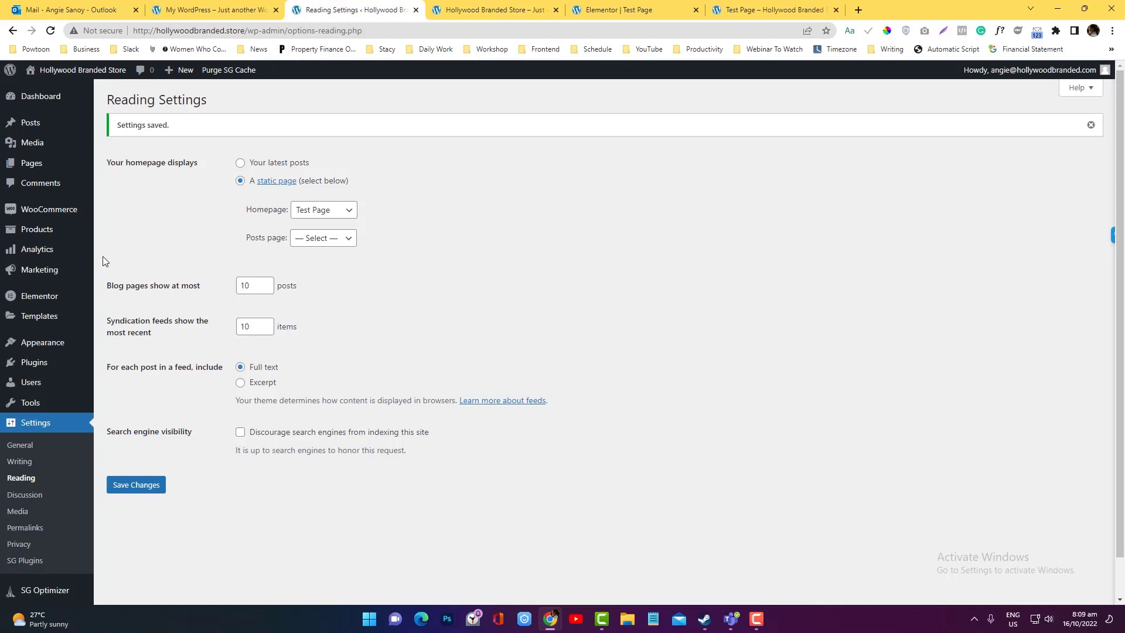
{"action": "scroll", "coordinate": [45, 431], "scroll_direction": "down", "scroll_amount": 1}
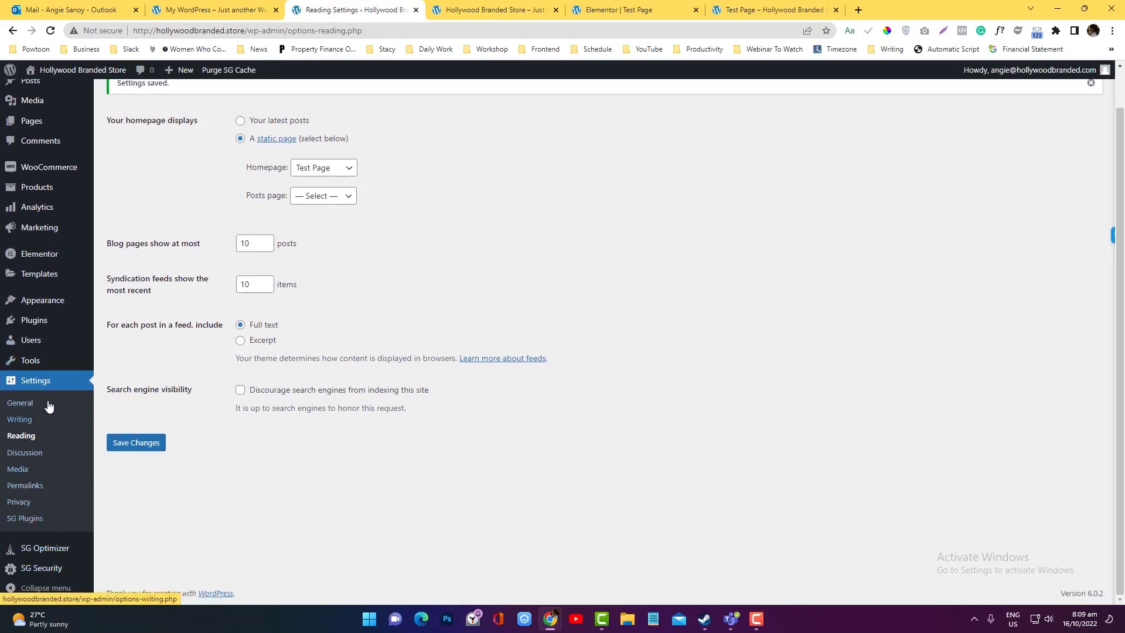
{"action": "mouse_move", "coordinate": [61, 286]}
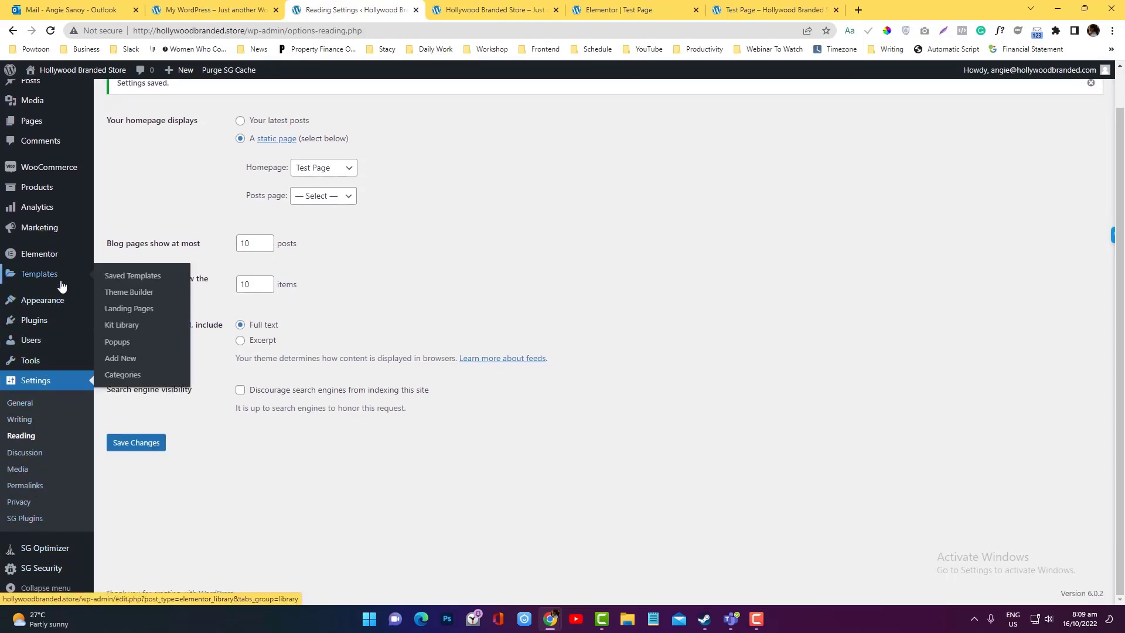
{"action": "left_click", "coordinate": [120, 291]}
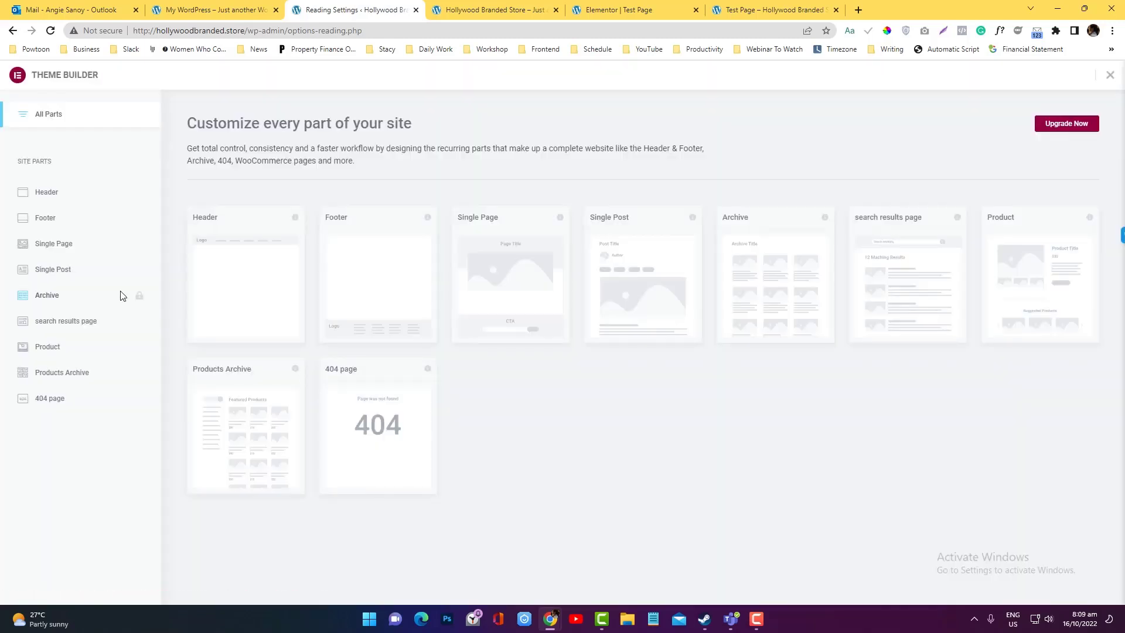
{"action": "mouse_move", "coordinate": [241, 246]}
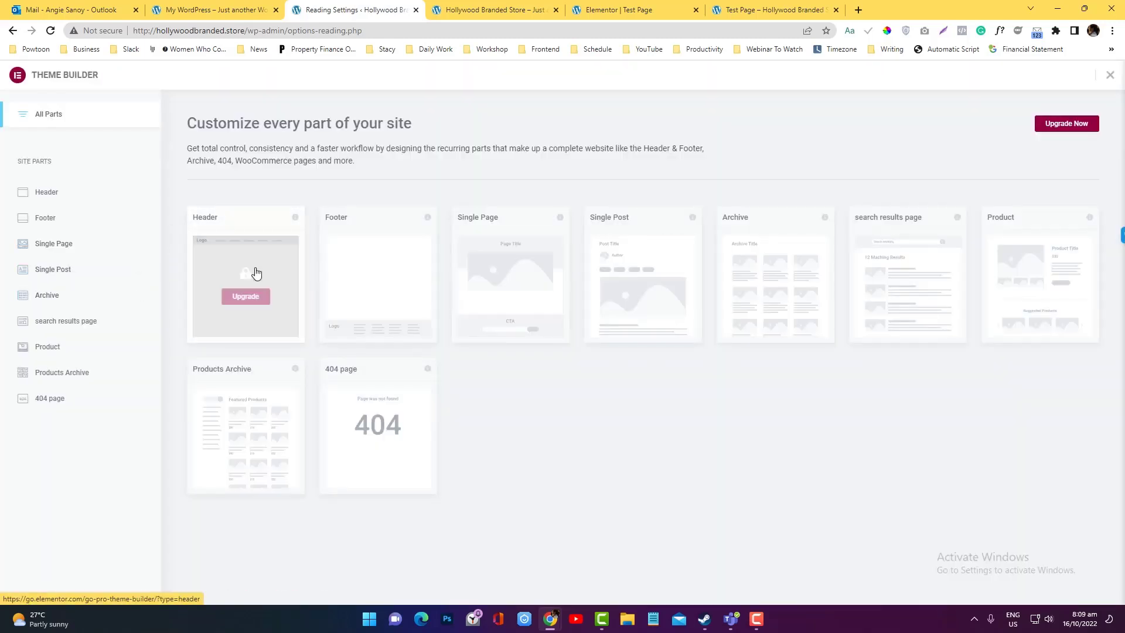
{"action": "mouse_move", "coordinate": [507, 276]}
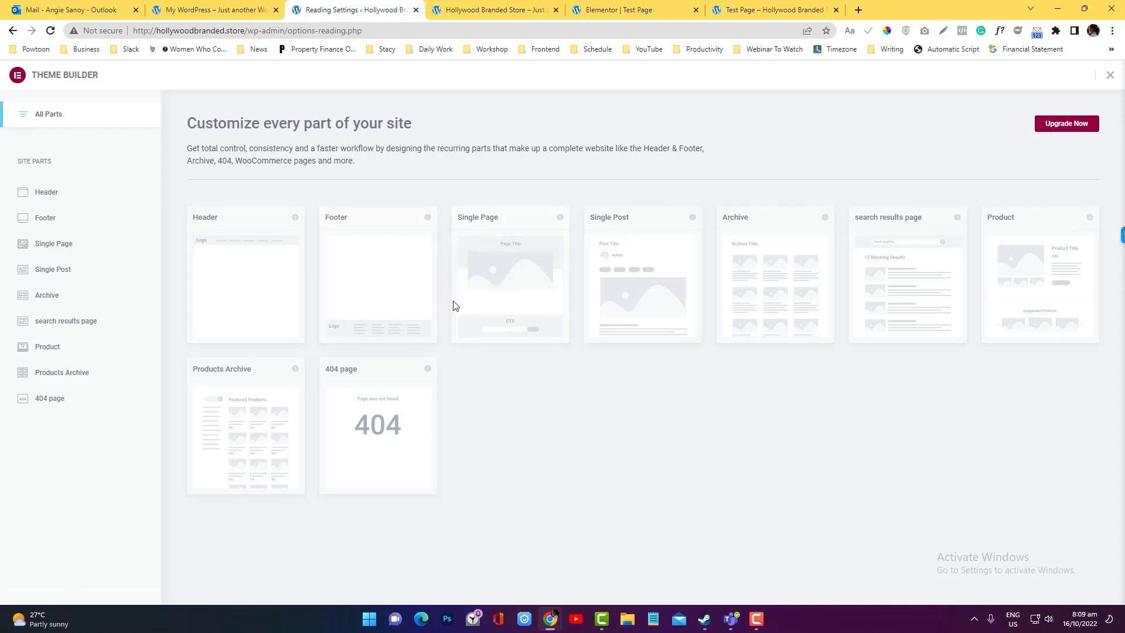
{"action": "left_click", "coordinate": [1109, 76]}
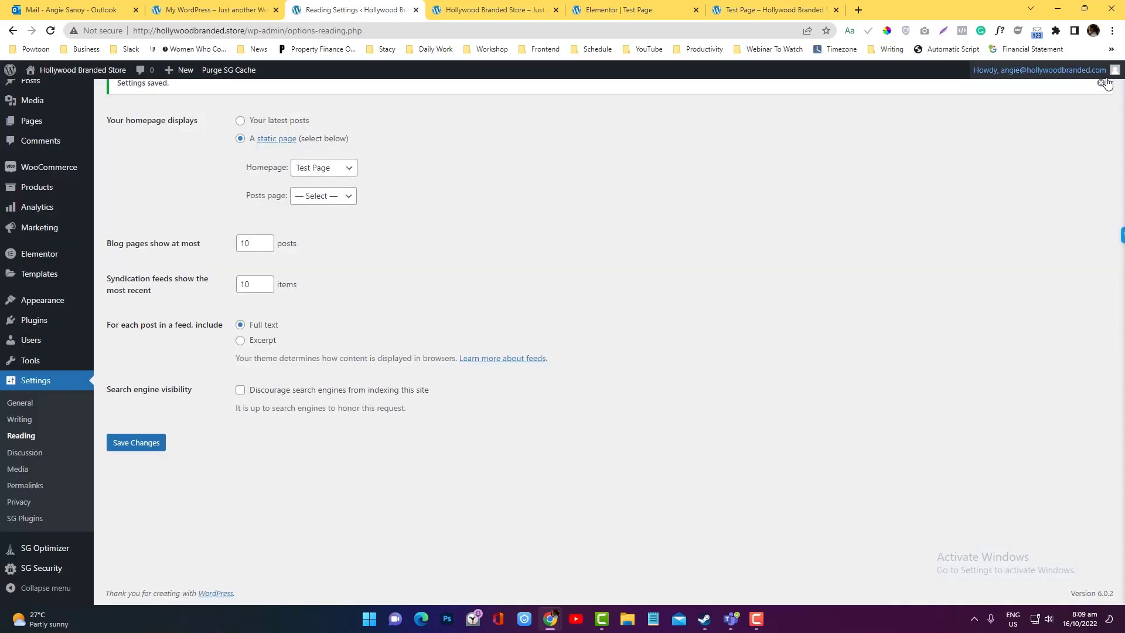
Return to the site's homepage in its browser tab and review the team section and footer.
{"action": "left_click", "coordinate": [755, 617]}
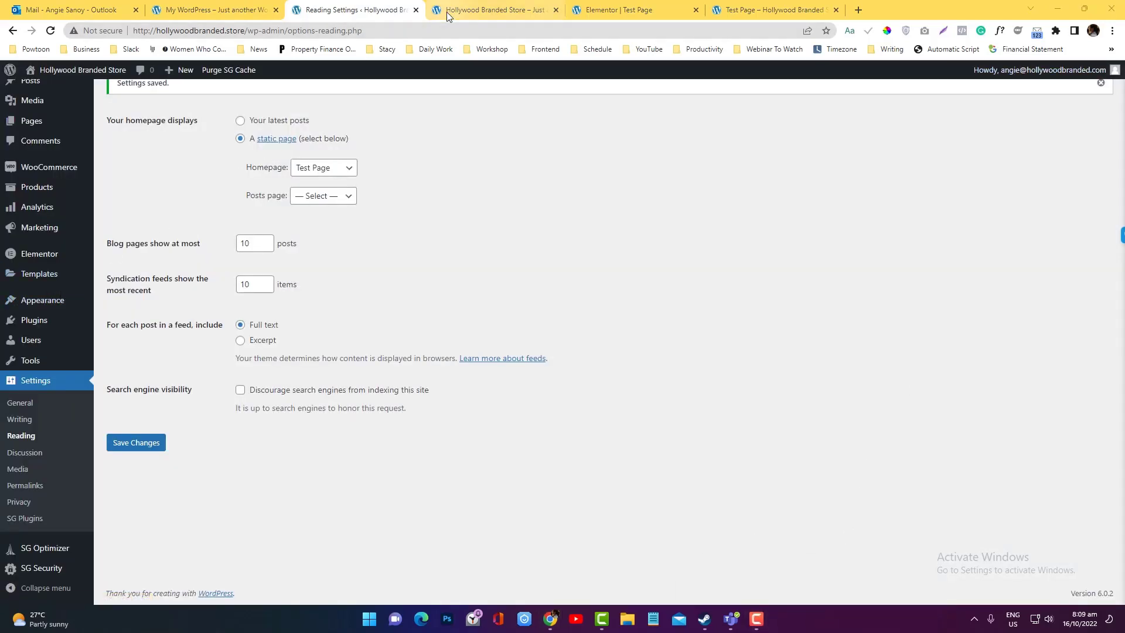
{"action": "left_click", "coordinate": [468, 10]}
{"action": "scroll", "coordinate": [412, 227], "scroll_direction": "down", "scroll_amount": 1}
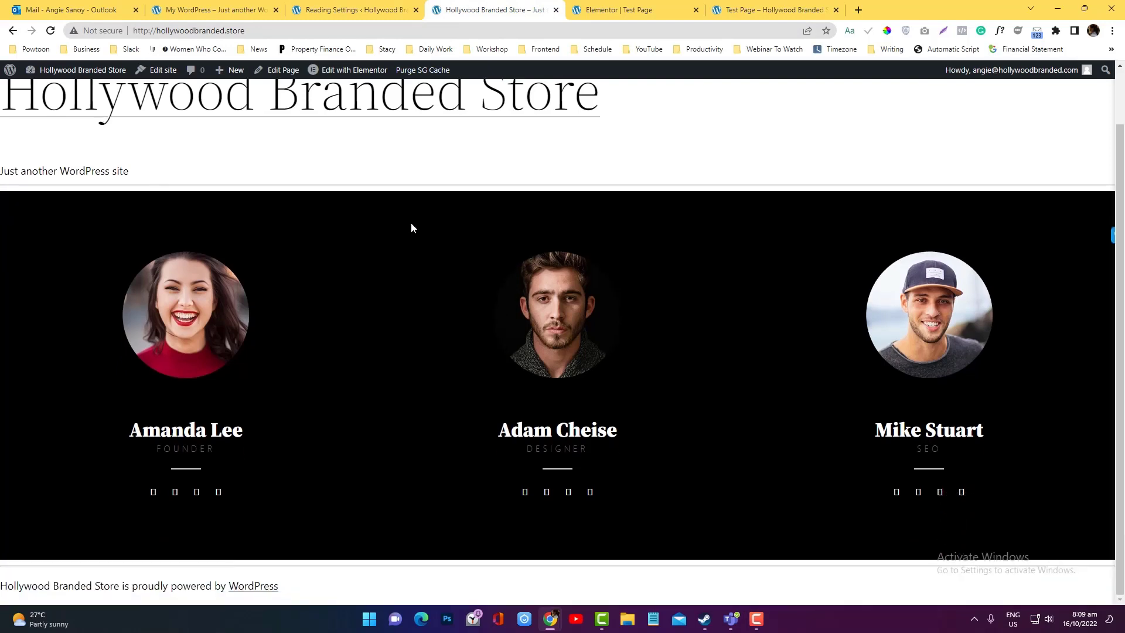
{"action": "scroll", "coordinate": [412, 227], "scroll_direction": "up", "scroll_amount": 1}
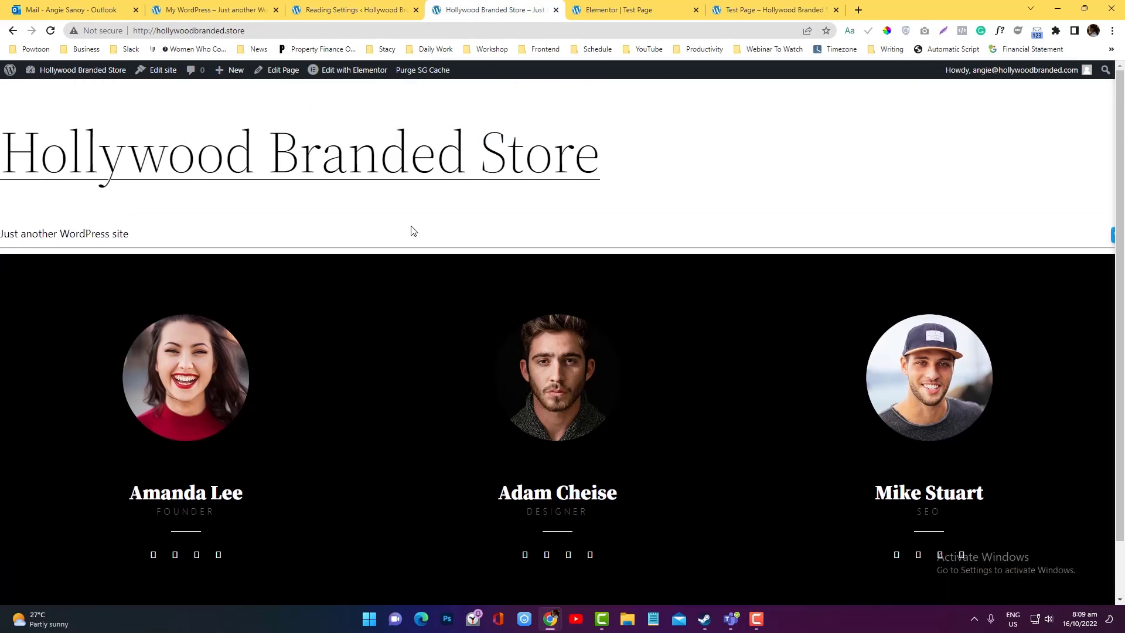